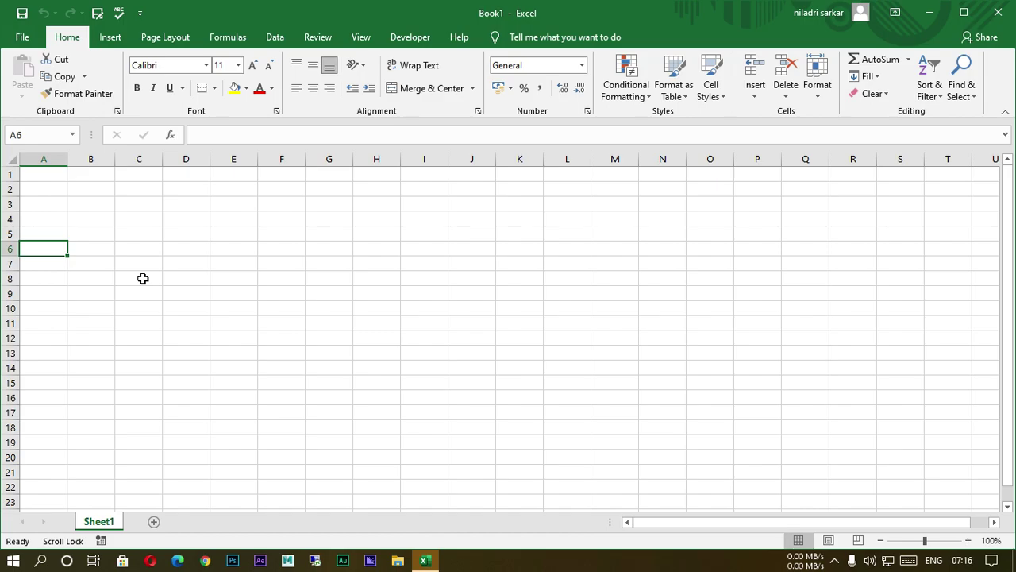
Enter the Date and Description headings in A6:B6 and widen column B to fit.
type("D")
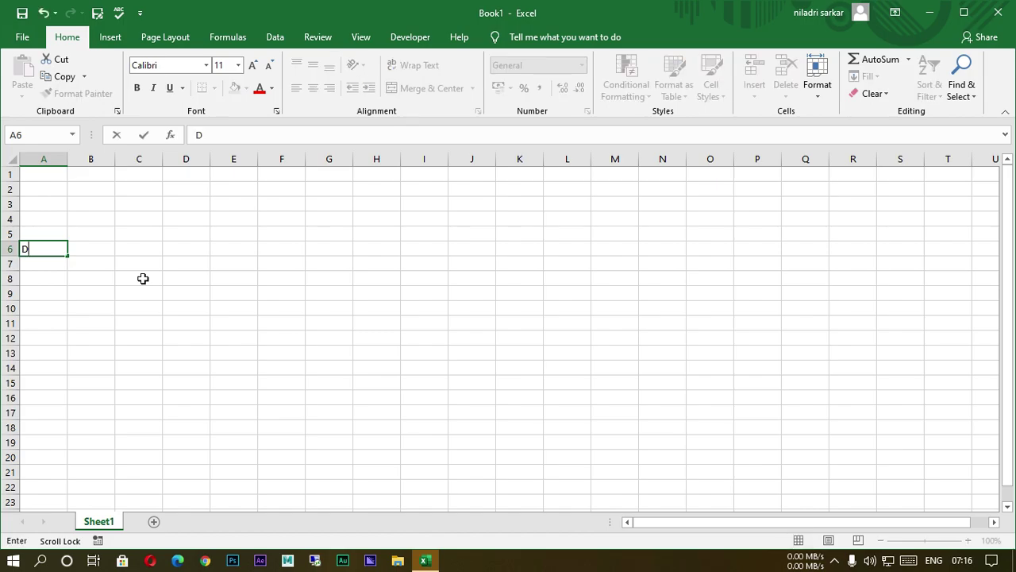
type("ate")
key("Scroll_Lock")
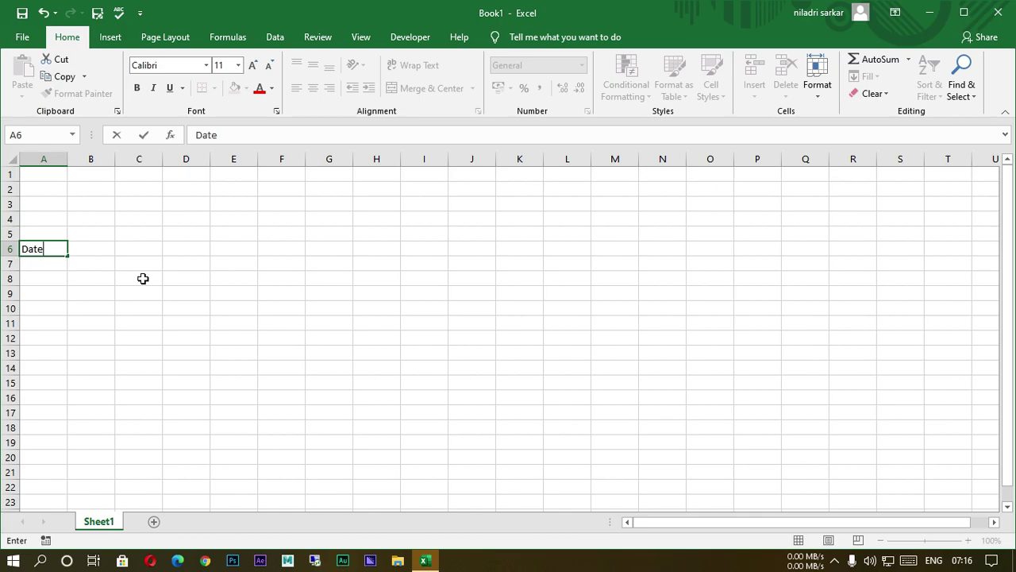
key("Tab")
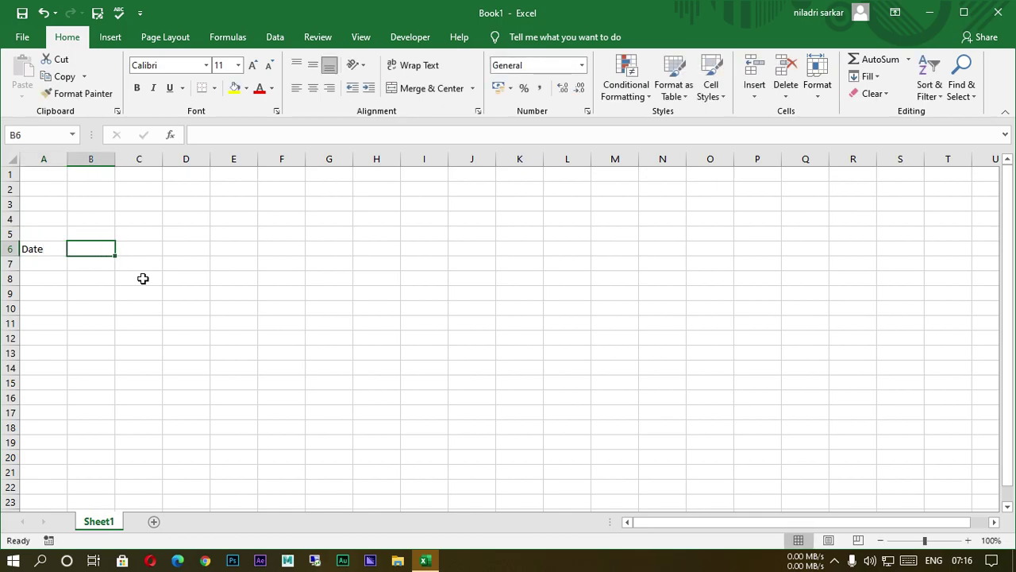
type("Descr")
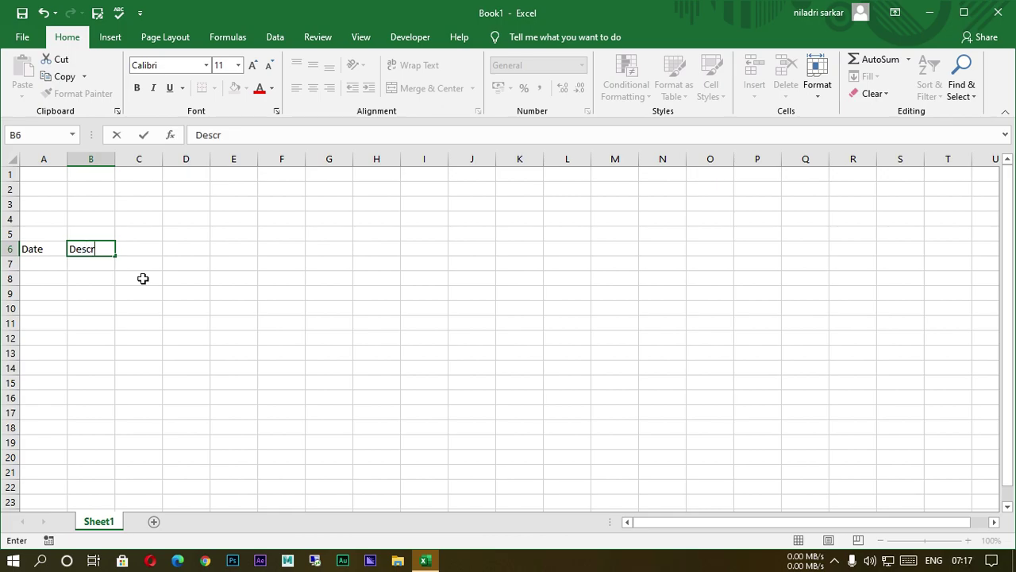
type("iption")
left_click(231, 414)
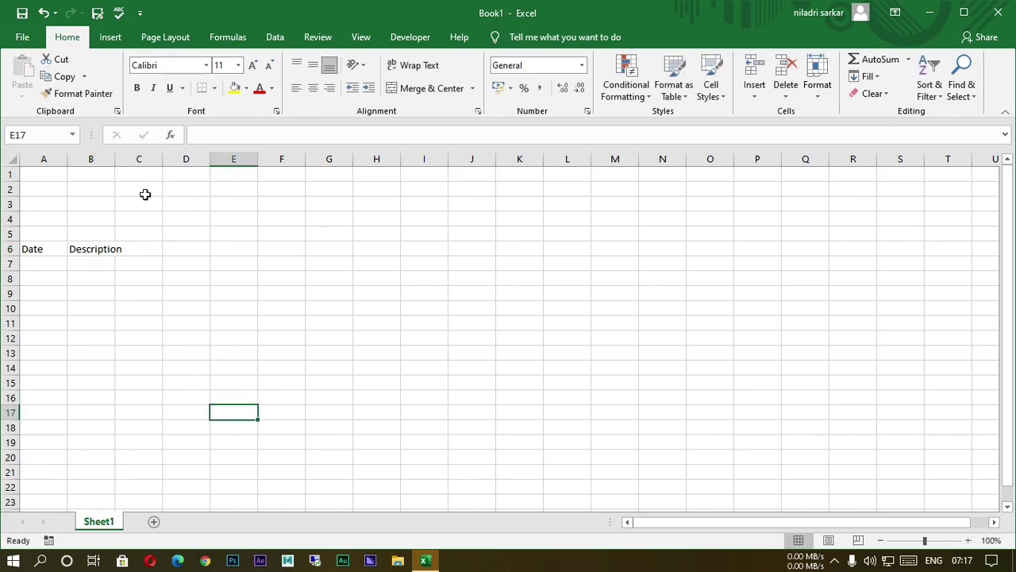
left_click_drag(120, 164, 146, 184)
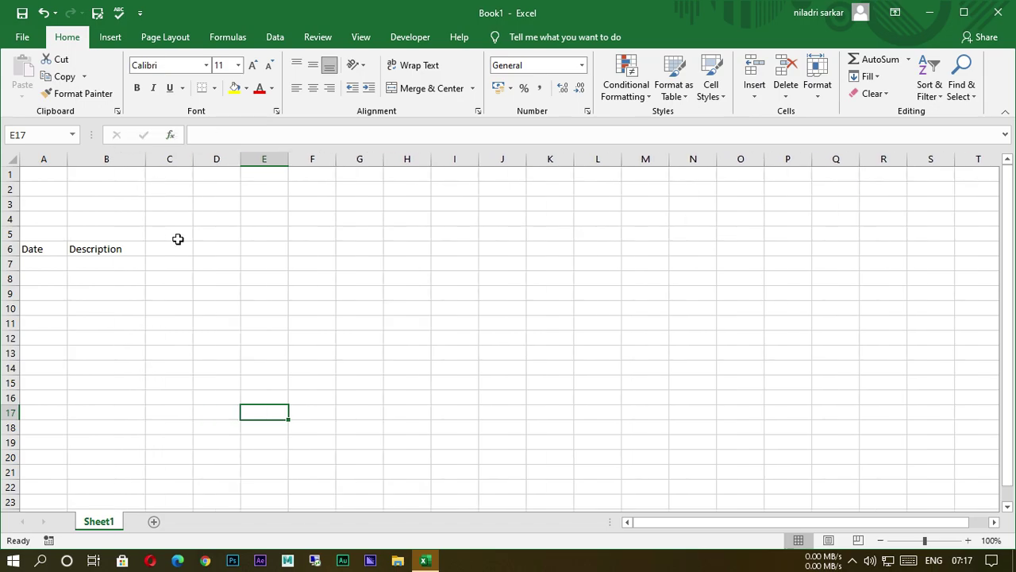
Add Cheque Deposit and Cash Deposit headings in C6:D6, autofitting columns C and D.
left_click(184, 262)
left_click(193, 253)
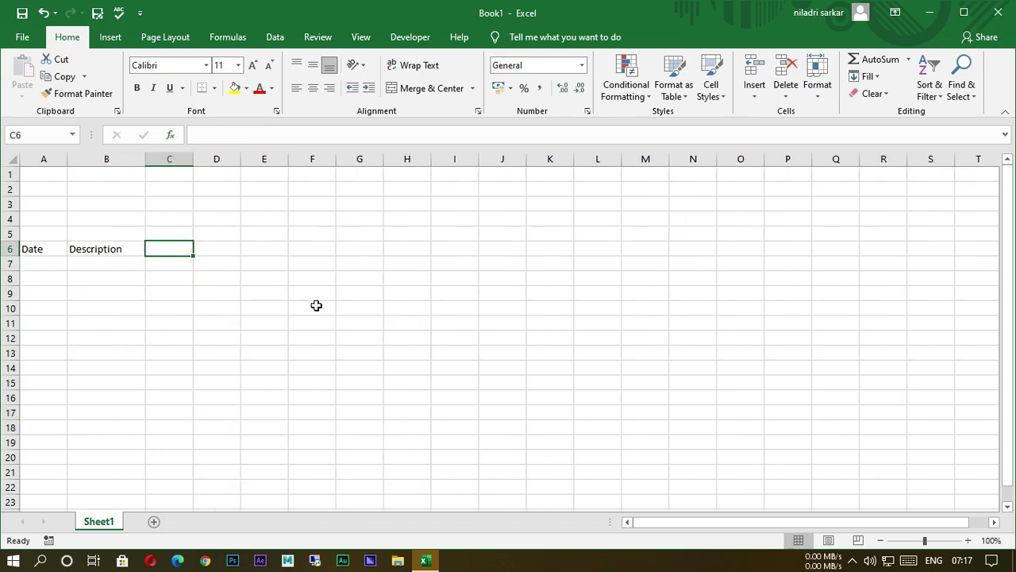
type("Ch")
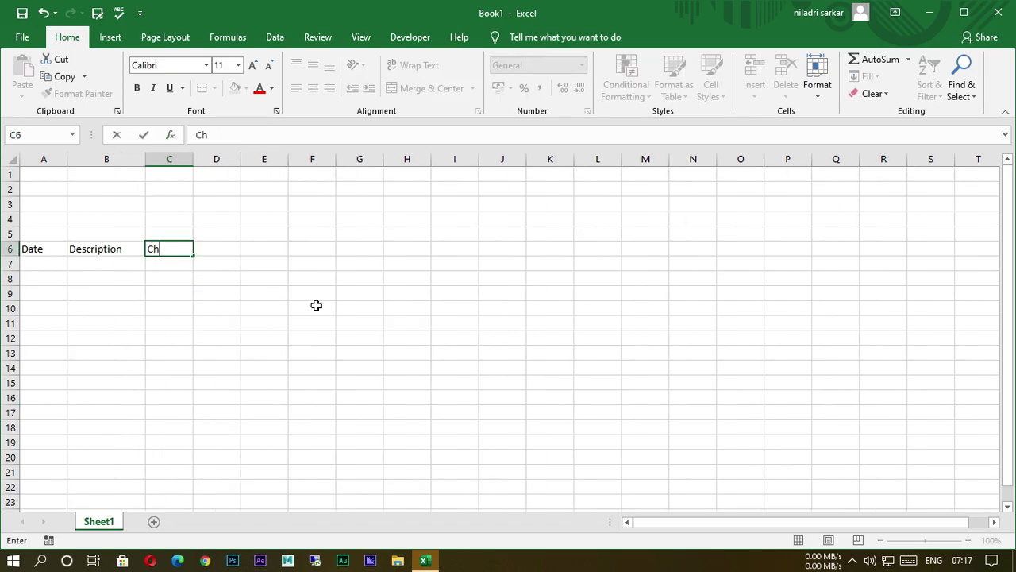
type("eque Depo")
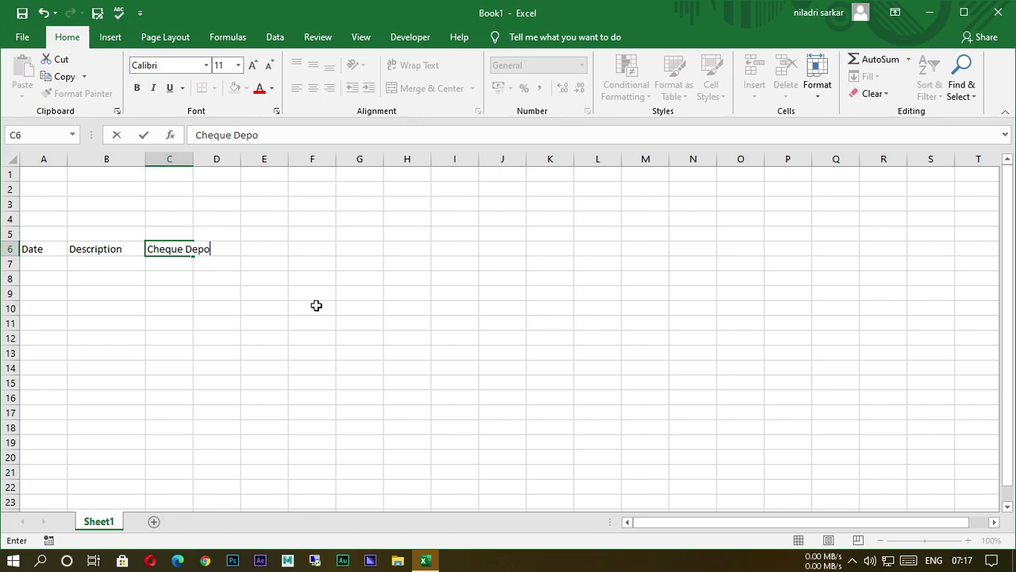
type("sit")
left_click(305, 327)
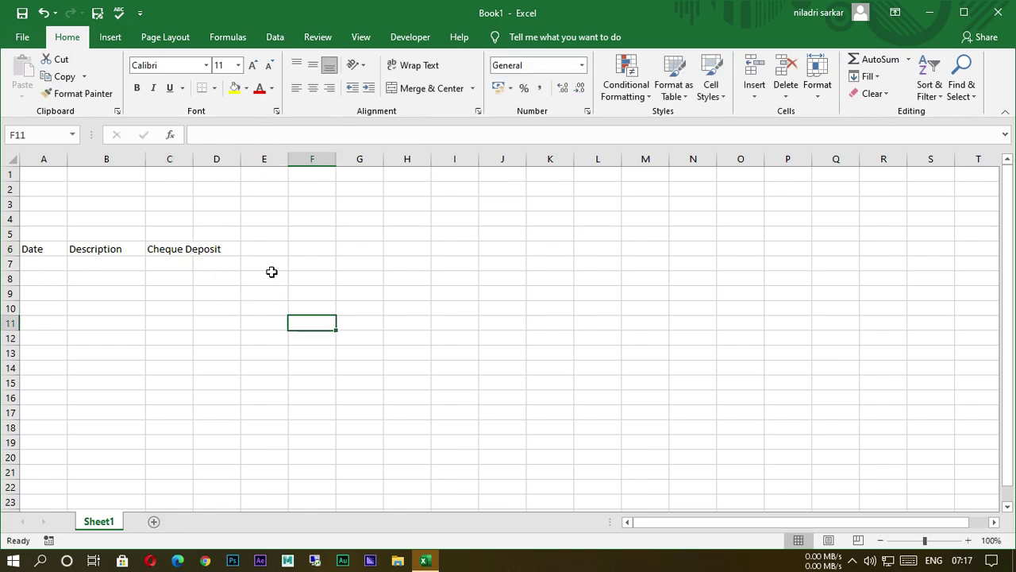
double_click(197, 168)
left_click(254, 249)
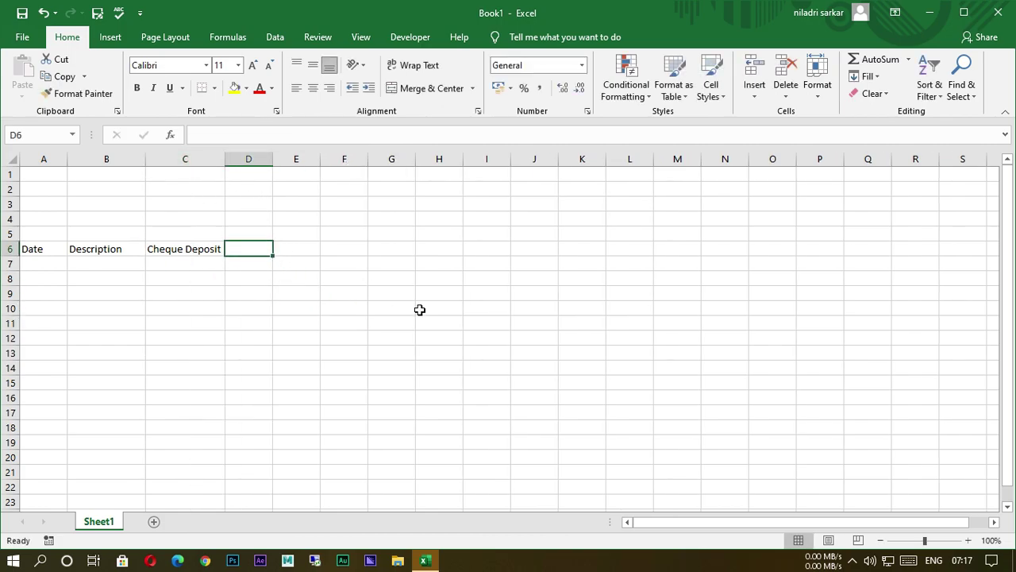
type("Cash")
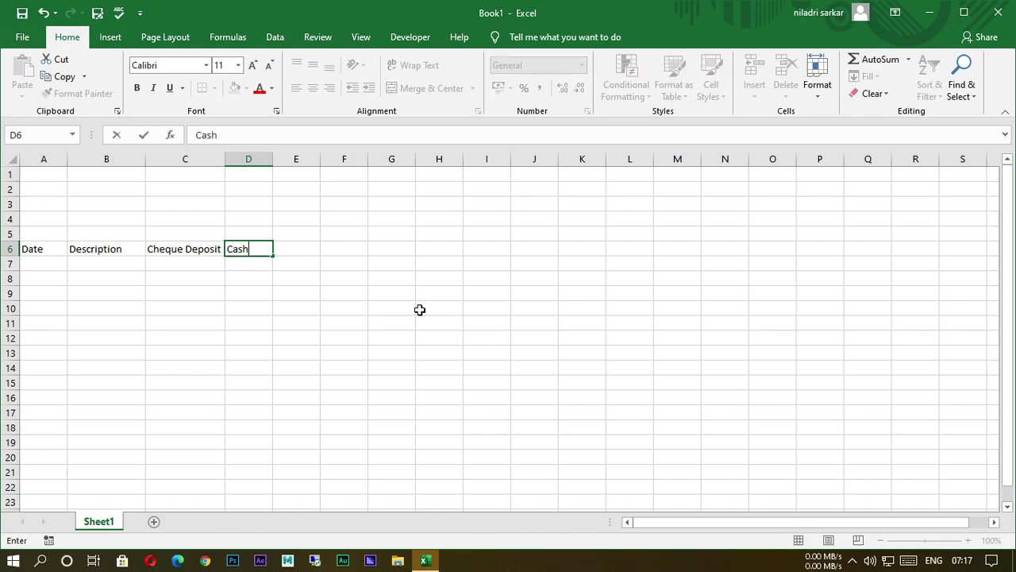
type(" Deposit")
left_click(414, 310)
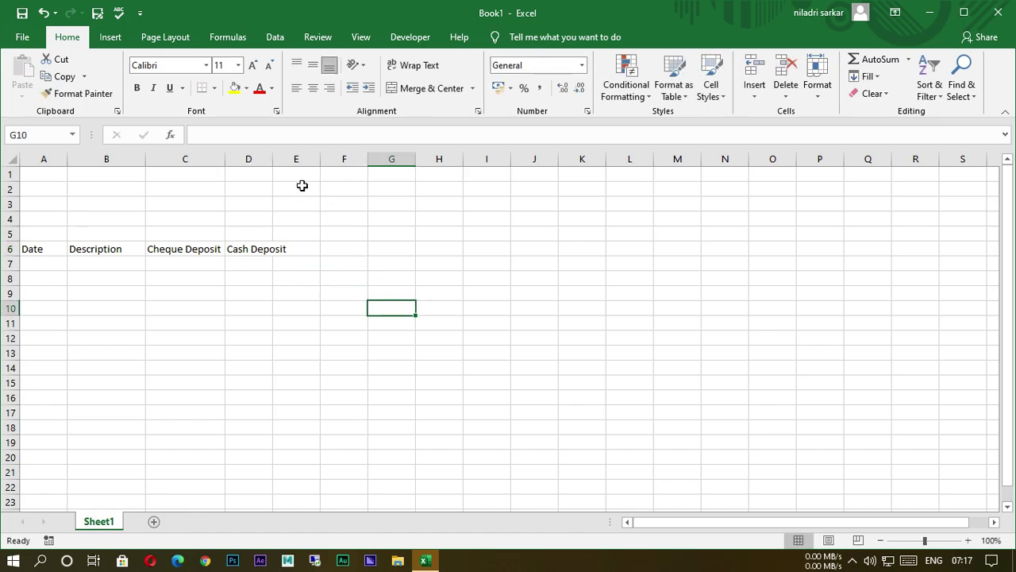
double_click(274, 159)
Add Online Deposit and Cheque Return headings in E6:F6, fitting columns E and F.
left_click(329, 251)
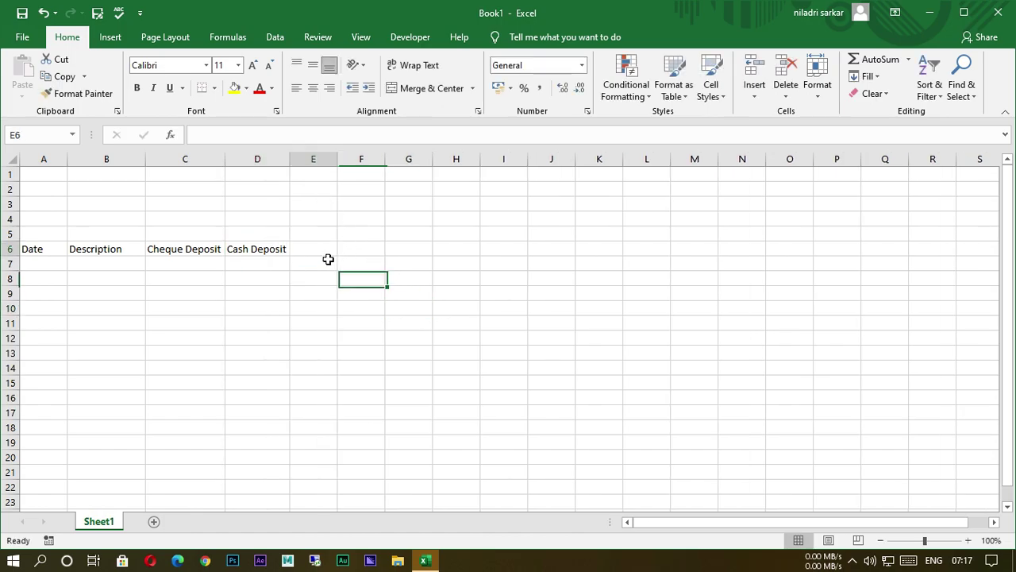
type("O")
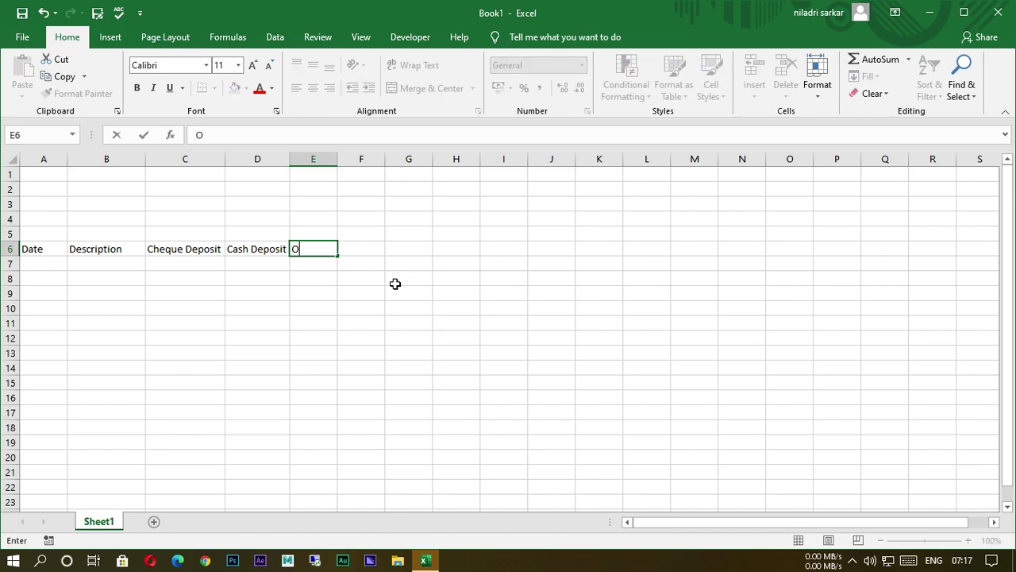
type("nline Deposit")
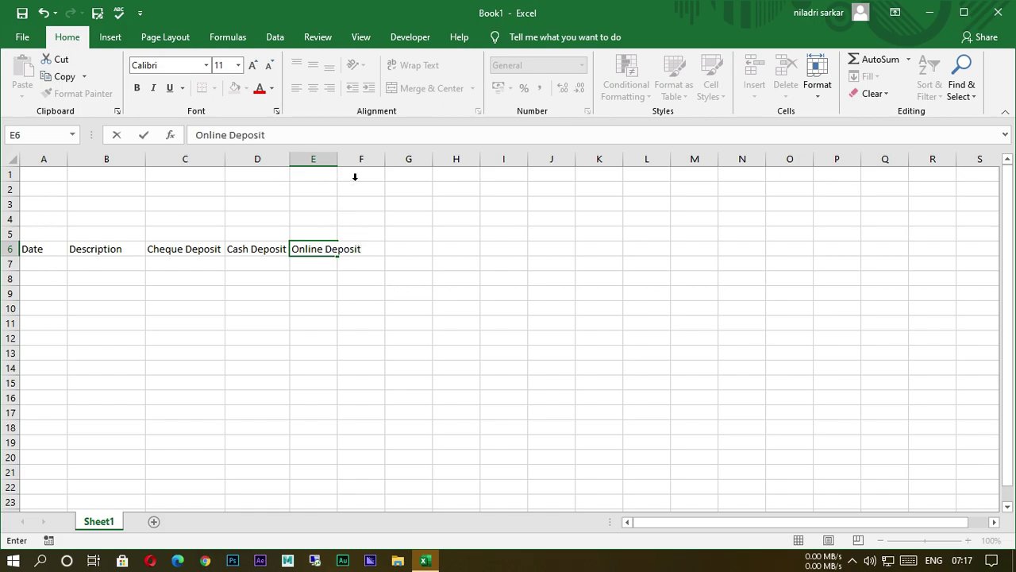
left_click(419, 247)
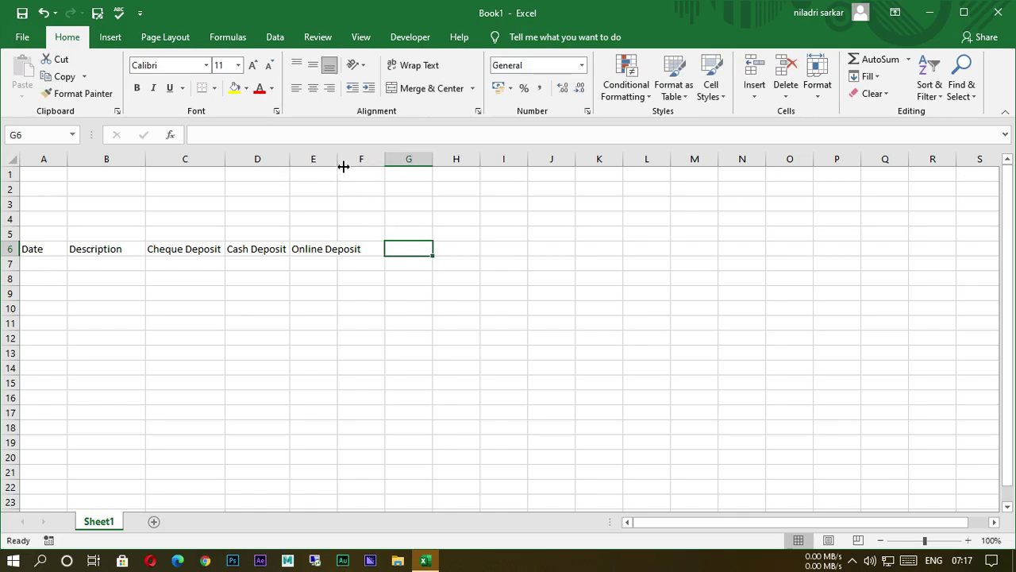
double_click(338, 158)
left_click(391, 250)
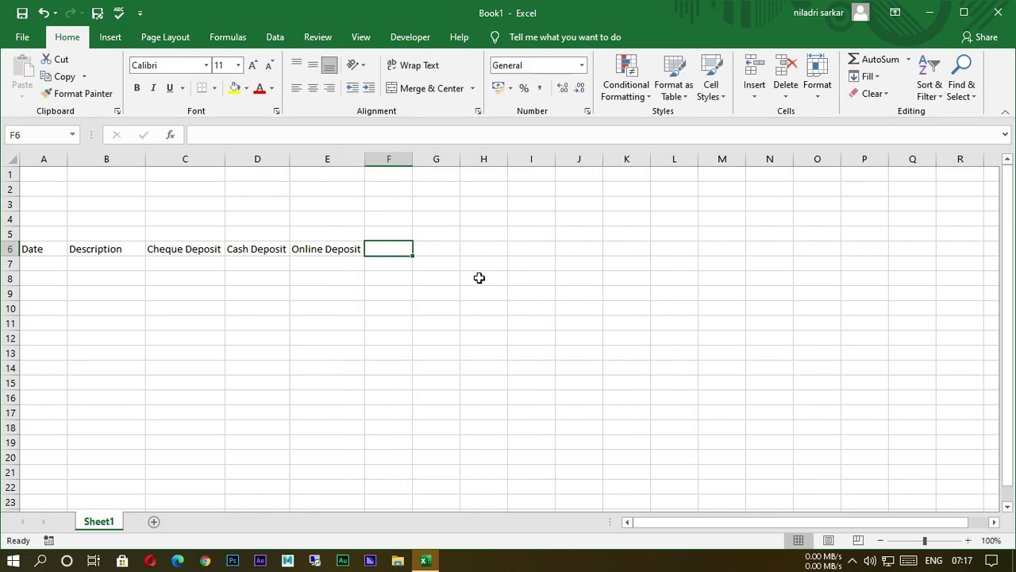
type("Che")
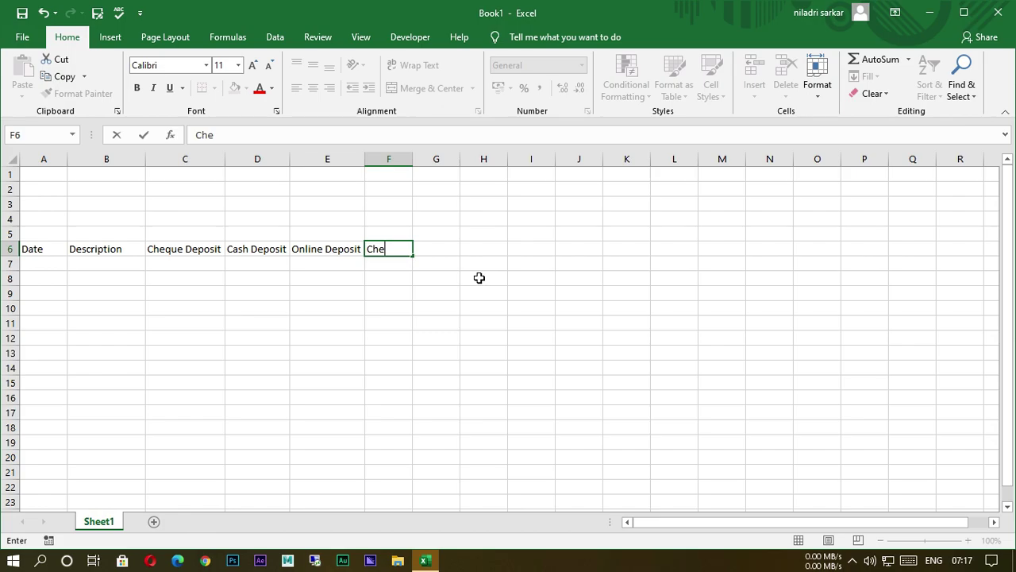
type("que Returnm")
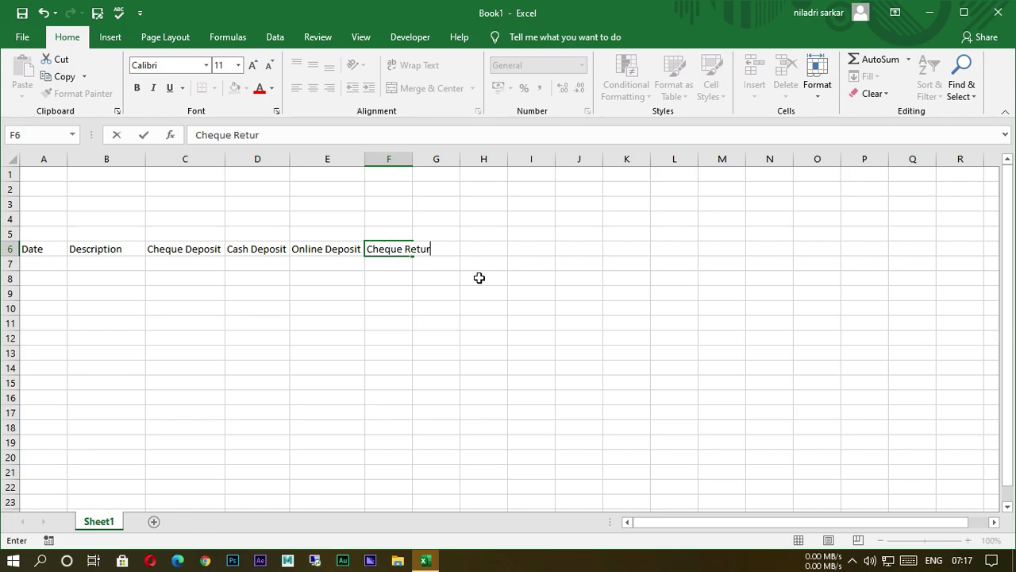
key("BackSpace")
key("BackSpace")
type("n")
left_click_drag(529, 293, 529, 278)
left_click_drag(421, 169, 441, 163)
Add the Withdrawl heading in G6, widen column G, and enter Balance in H6.
left_click(466, 250)
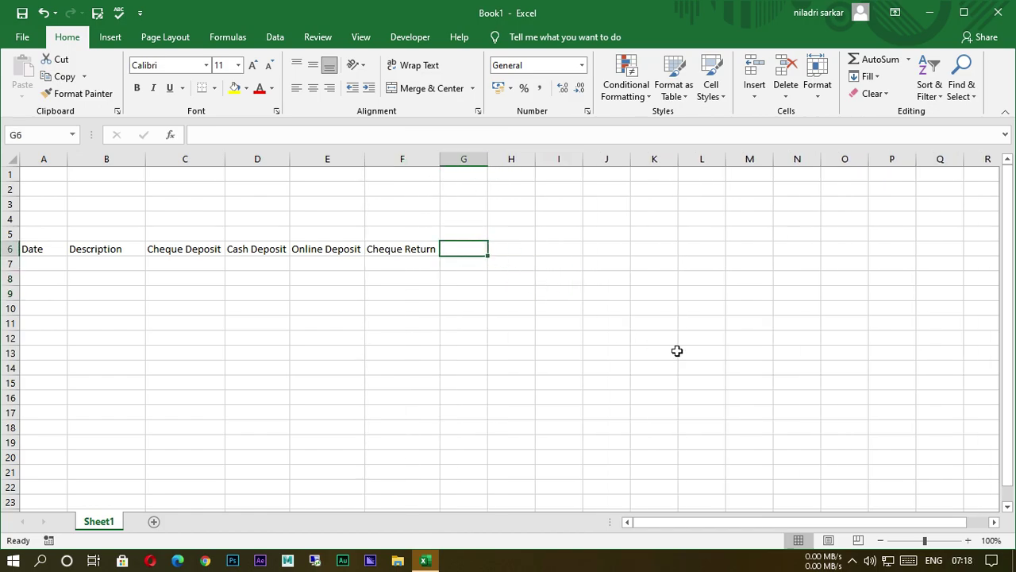
type("Withdrawl")
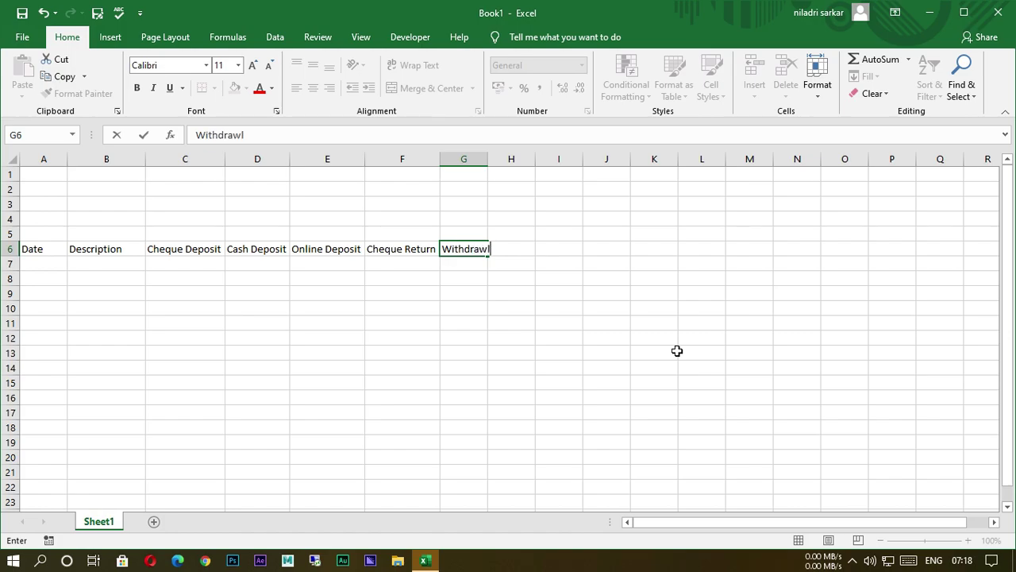
left_click(607, 278)
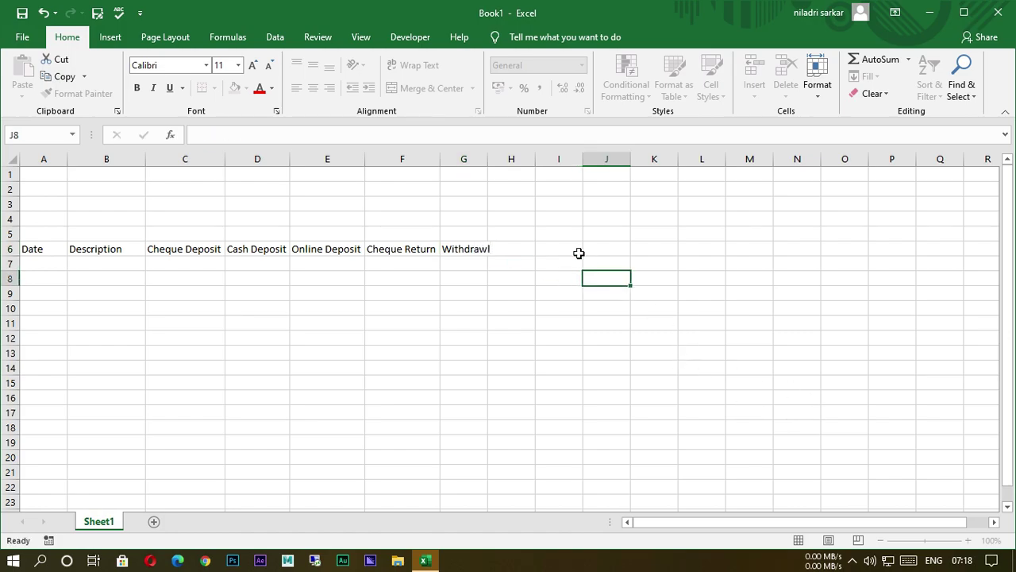
left_click_drag(496, 166, 499, 167)
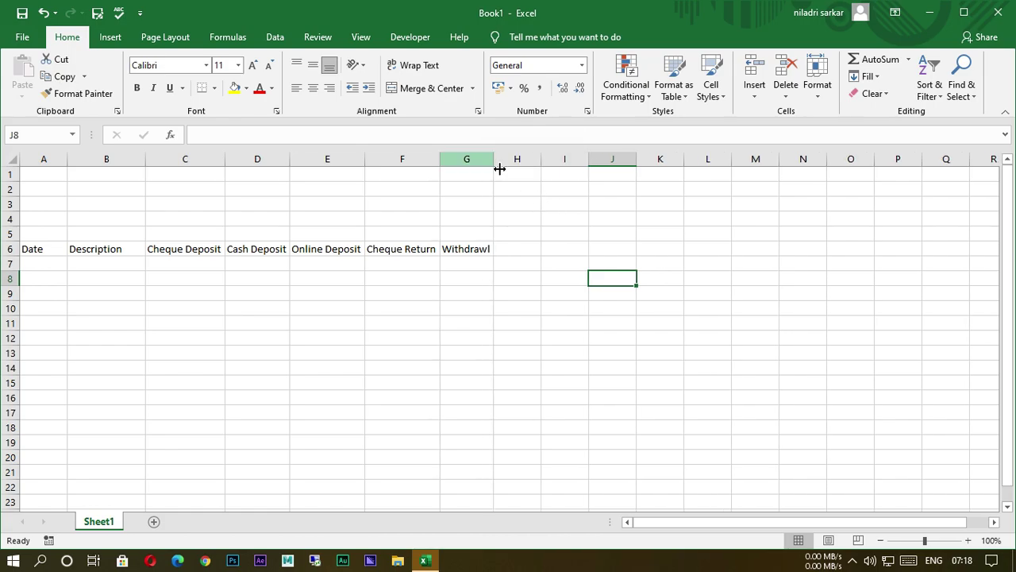
left_click_drag(528, 277, 516, 263)
left_click_drag(501, 162, 507, 162)
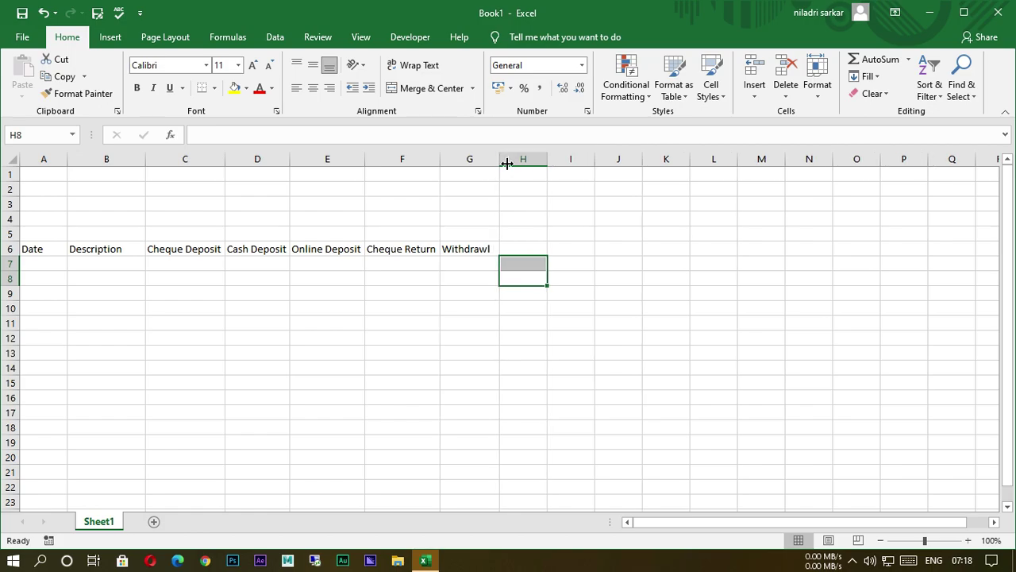
left_click(168, 334)
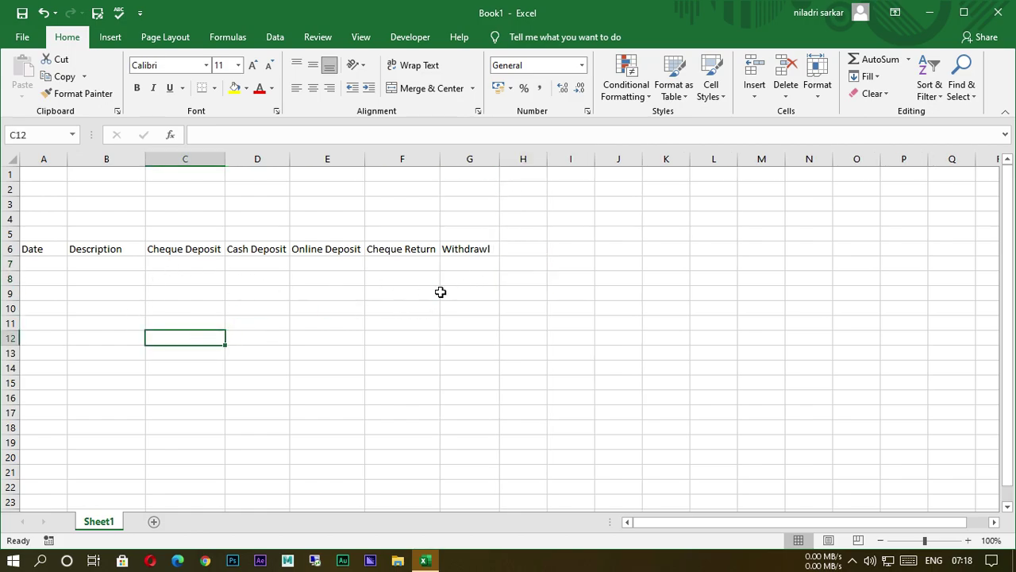
left_click(517, 253)
type("B")
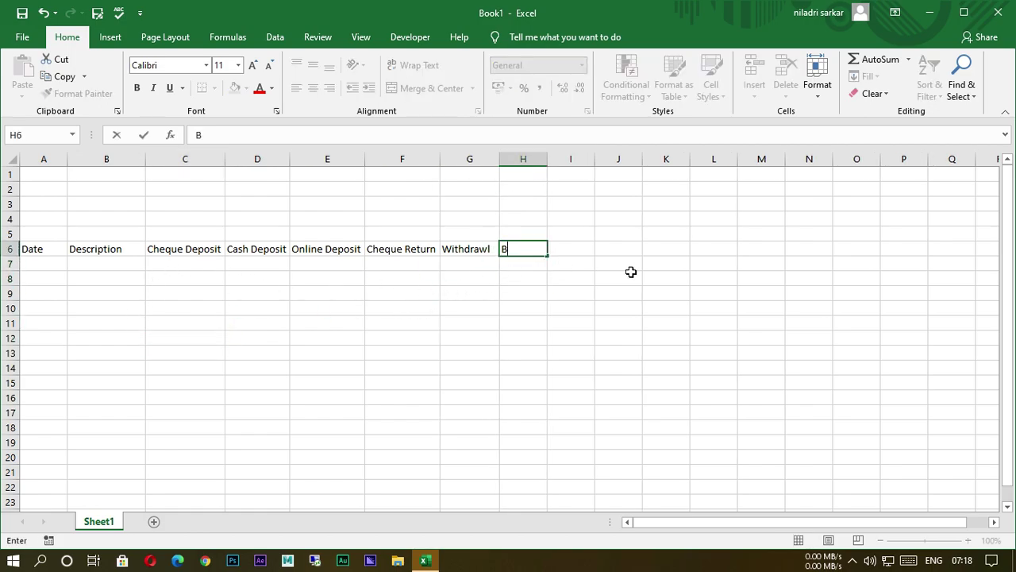
type("alance")
left_click(618, 269)
Widen column H and make the A6:H6 headings bold and one font size larger.
left_click_drag(548, 168, 583, 171)
left_click_drag(32, 256, 519, 254)
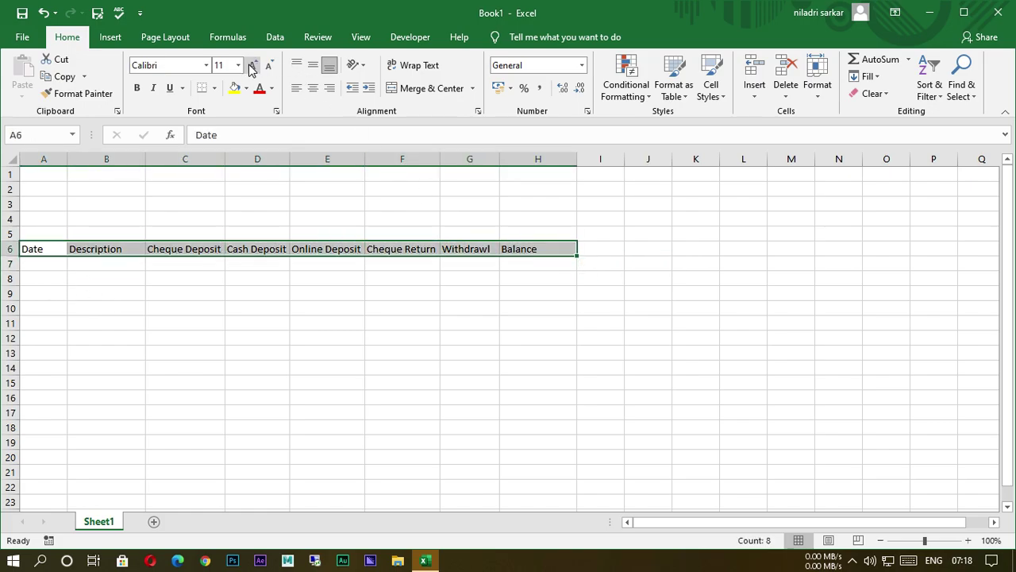
left_click(253, 65)
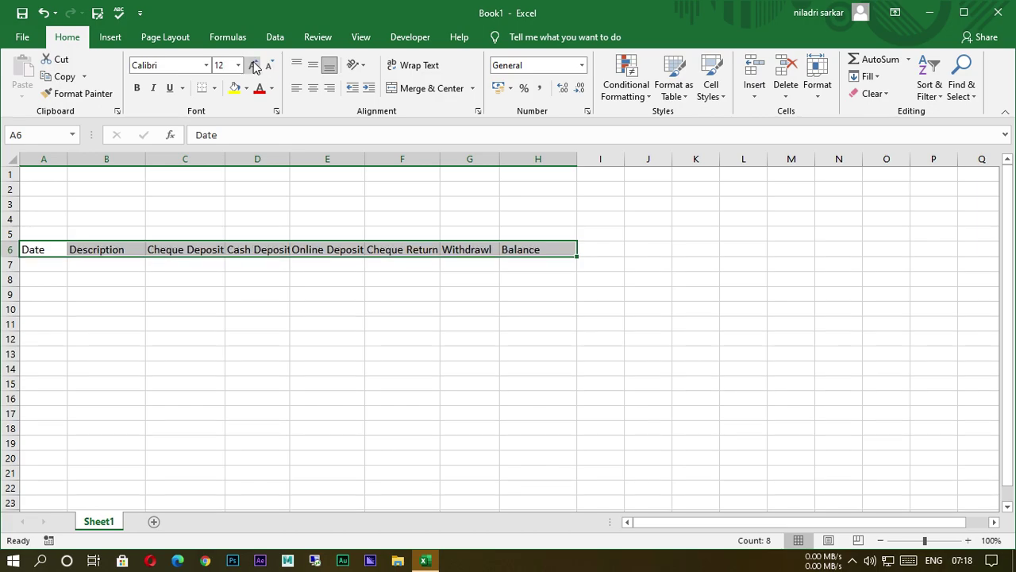
left_click(137, 89)
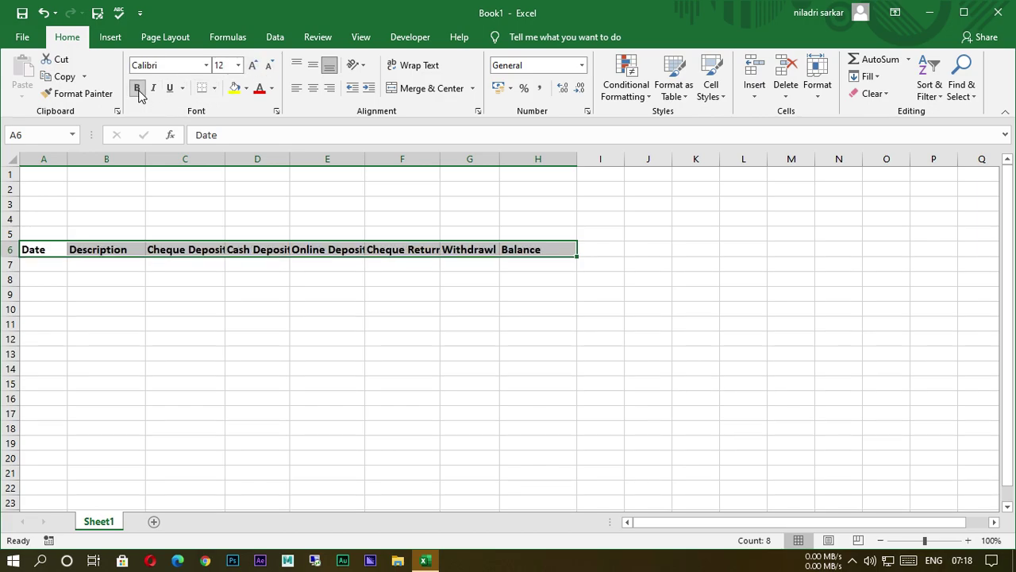
left_click(478, 354)
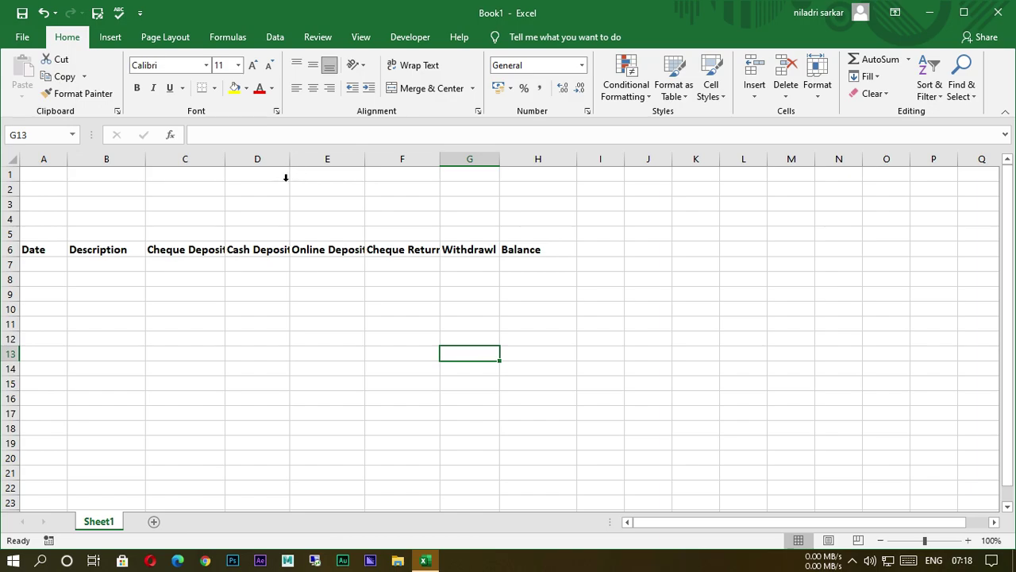
Widen columns C through E so the deposit headings display in full.
left_click_drag(225, 168, 320, 167)
left_click_drag(389, 166, 413, 169)
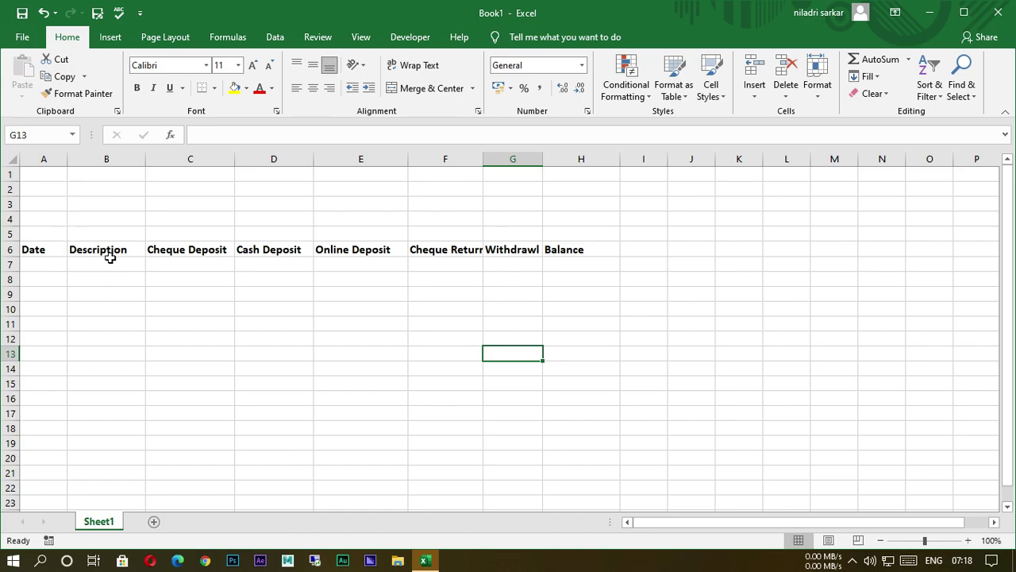
left_click_drag(40, 256, 552, 253)
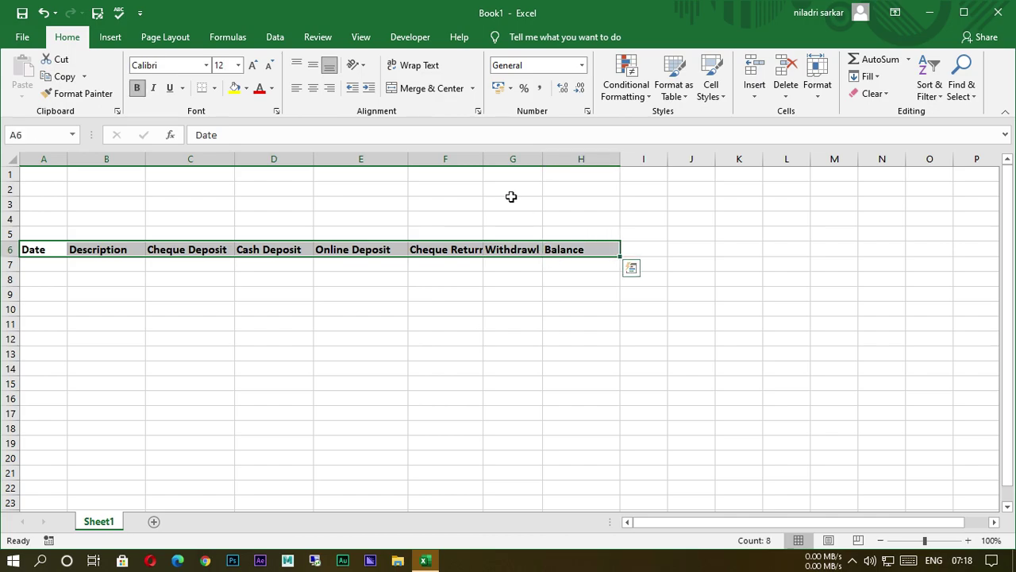
Centre the row 6 headings, then label F5 'Opening Balance' and widen column F.
left_click(313, 88)
left_click(363, 357)
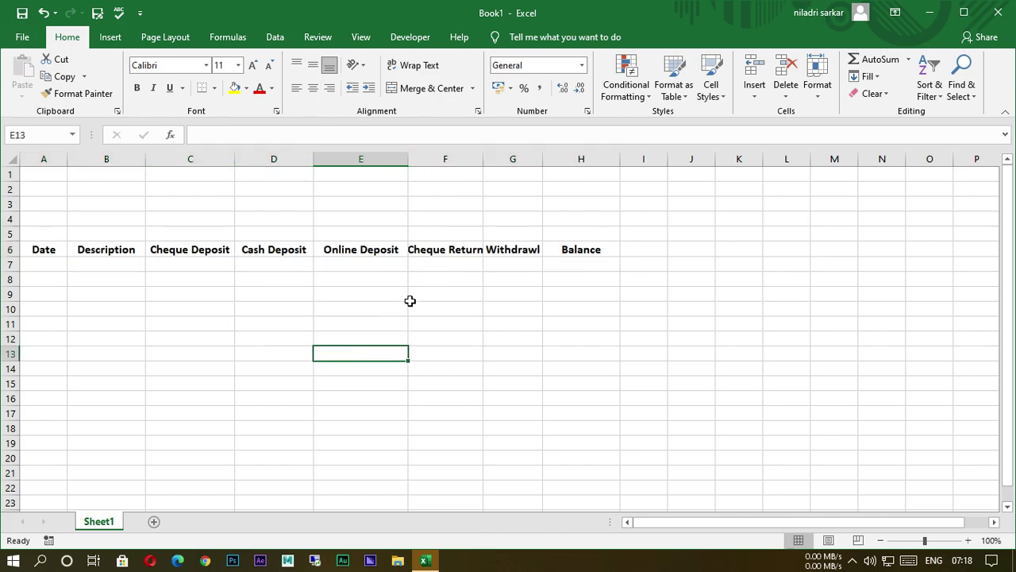
left_click(437, 235)
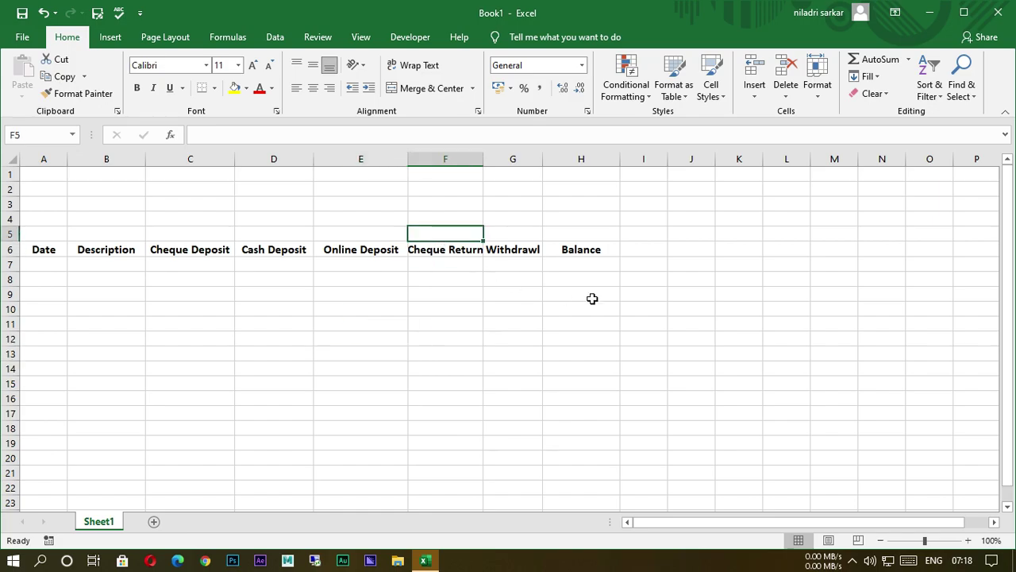
type("Ope")
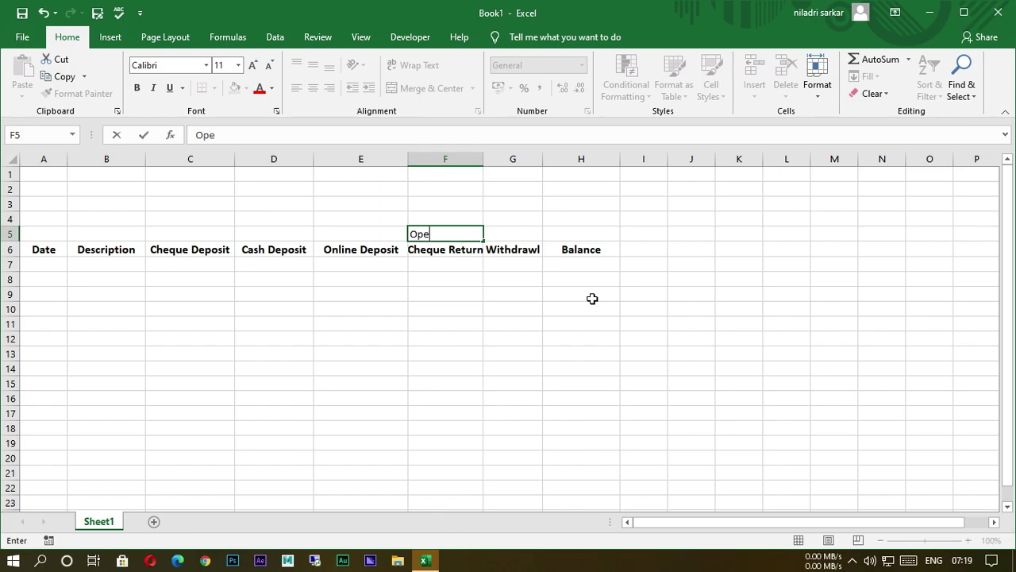
type("ning Balan")
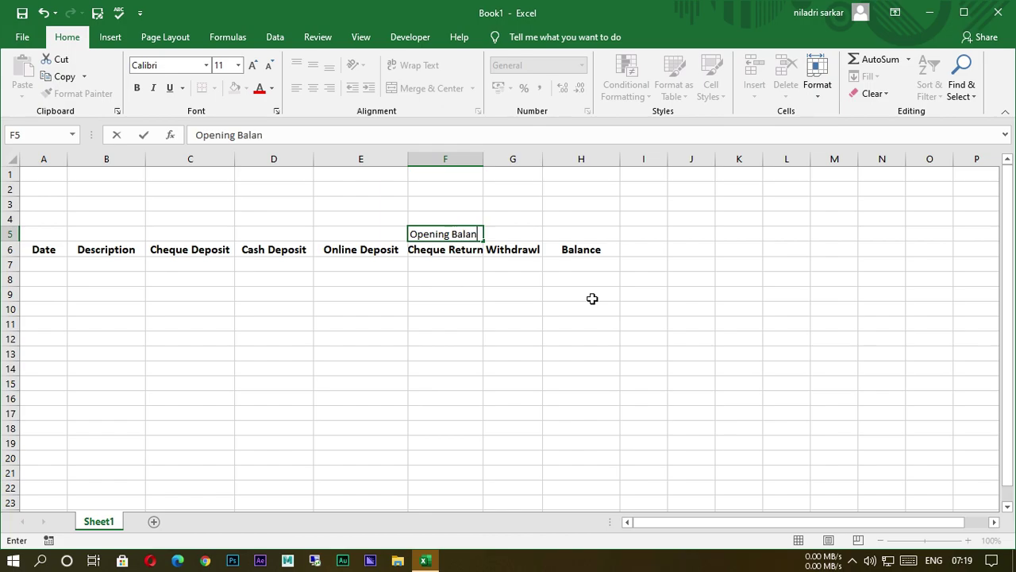
type("ce")
left_click(580, 324)
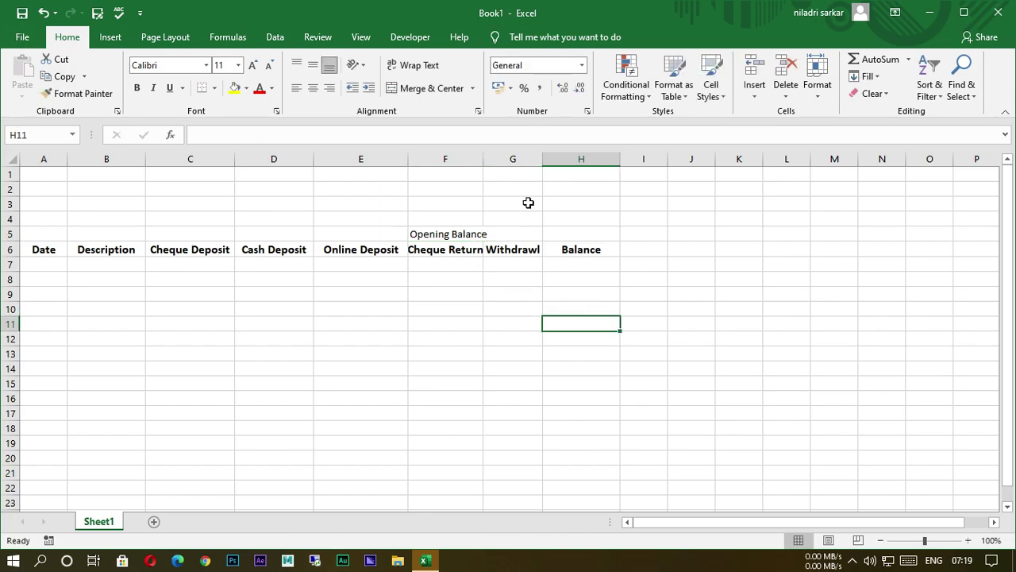
left_click_drag(493, 161, 505, 164)
Enter 20000 in H5 and centre it in the cell.
left_click(599, 236)
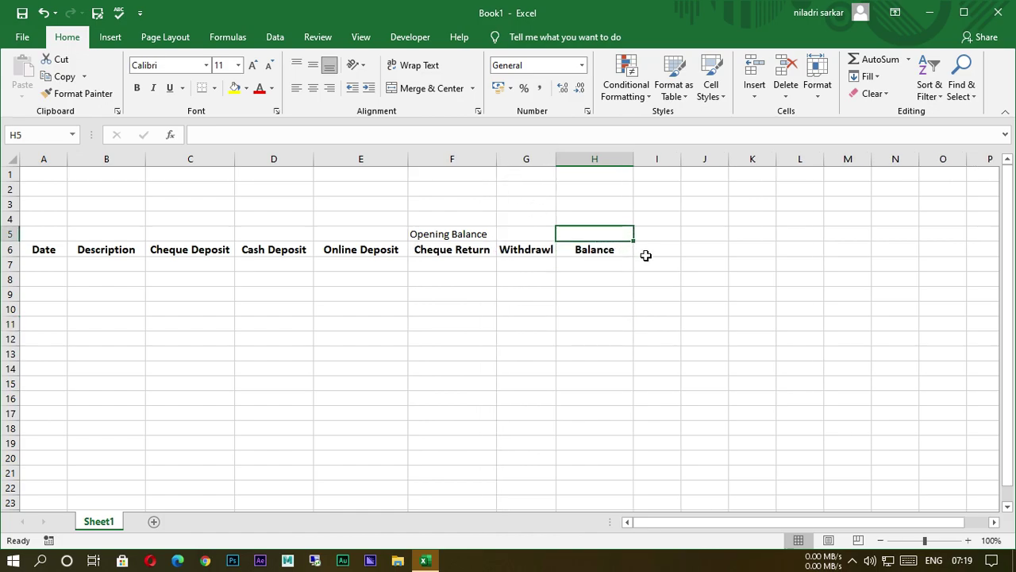
type("20000")
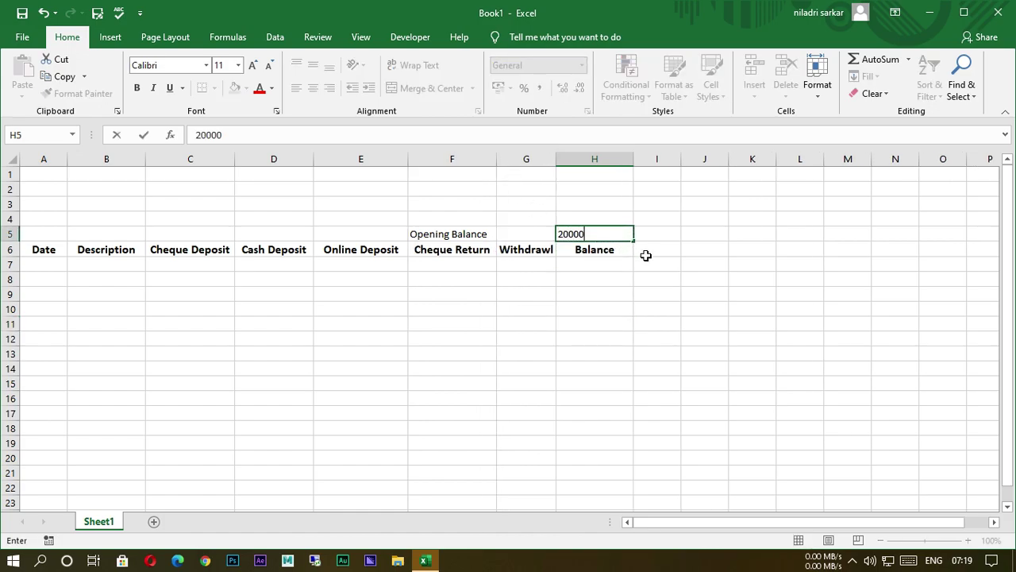
left_click(418, 341)
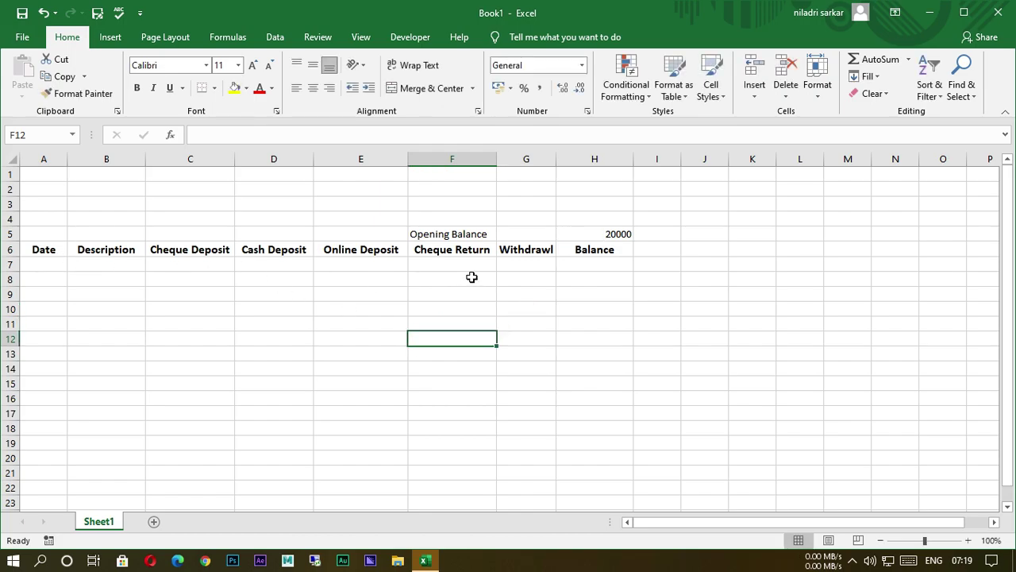
left_click(608, 235)
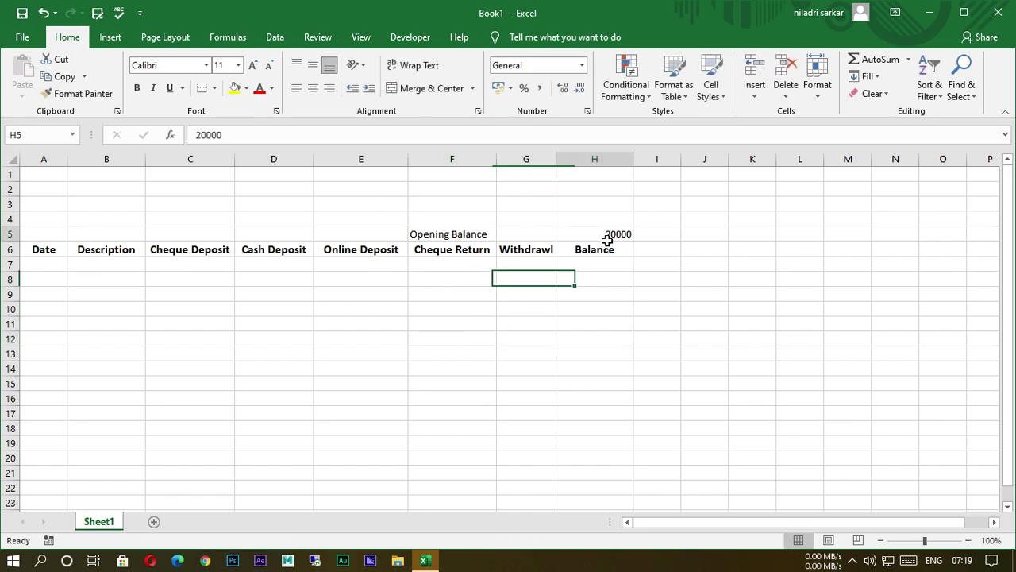
left_click(313, 88)
left_click(581, 340)
Increase the font size of the Opening Balance label in F5 and the 20000 in H5.
left_click(431, 236)
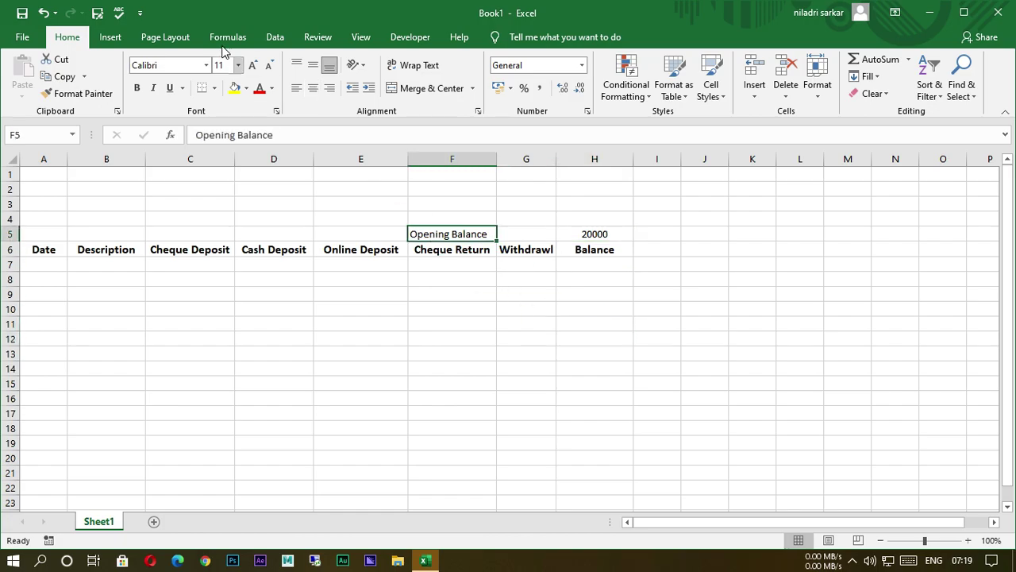
left_click(252, 66)
left_click(253, 66)
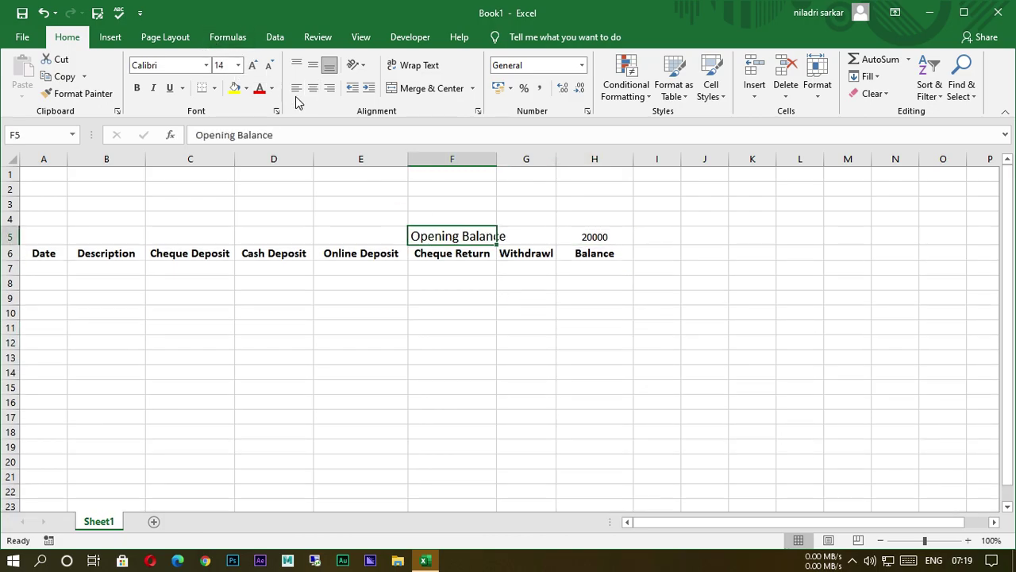
left_click(519, 316)
left_click(591, 237)
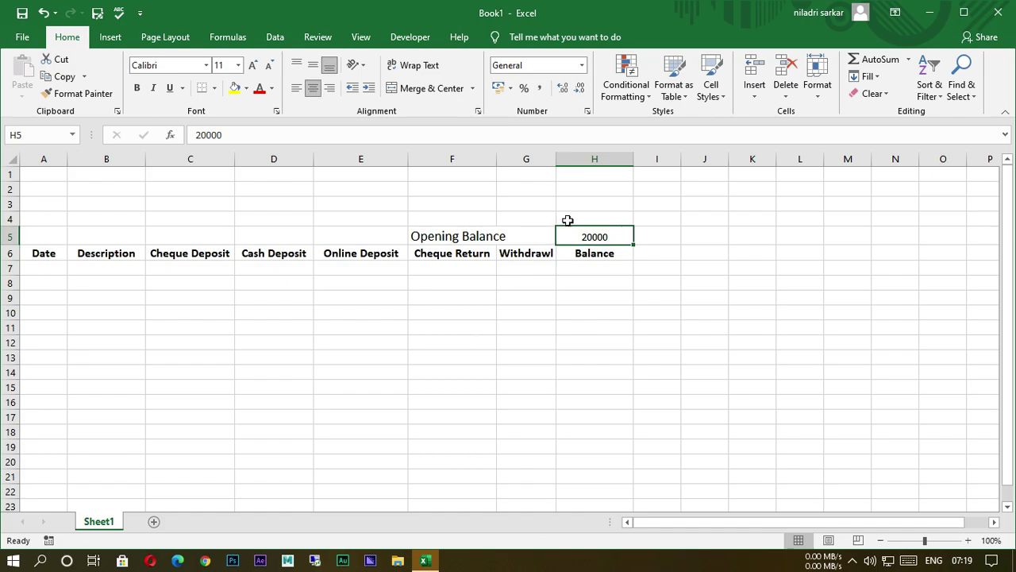
left_click(252, 66)
left_click(252, 65)
left_click(591, 343)
left_click(569, 373)
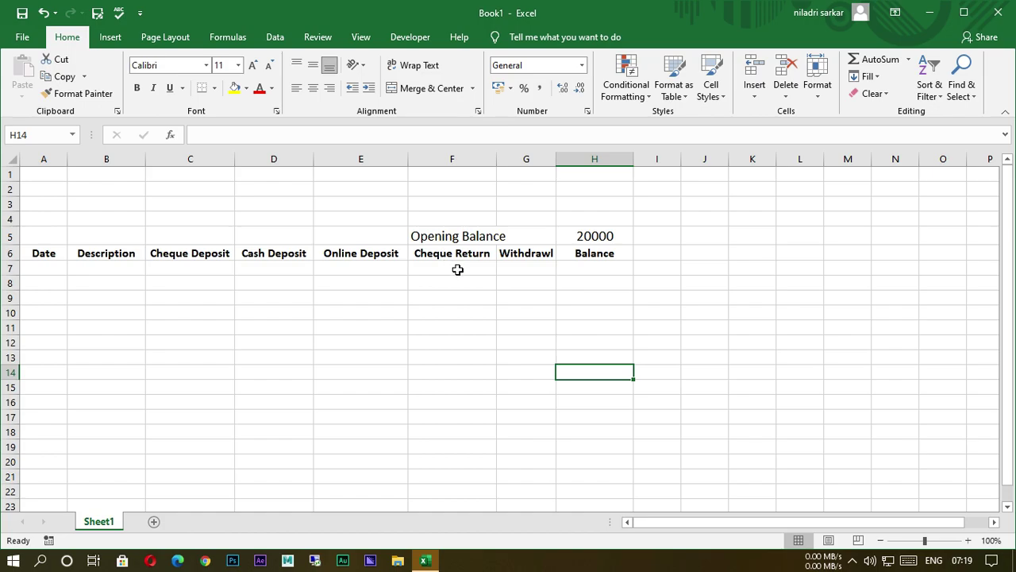
Nudge the G/H column border right to give Withdrawl a little more room.
mouse_move(562, 165)
left_mouse_down()
mouse_move(585, 170)
mouse_move(562, 168)
left_mouse_up()
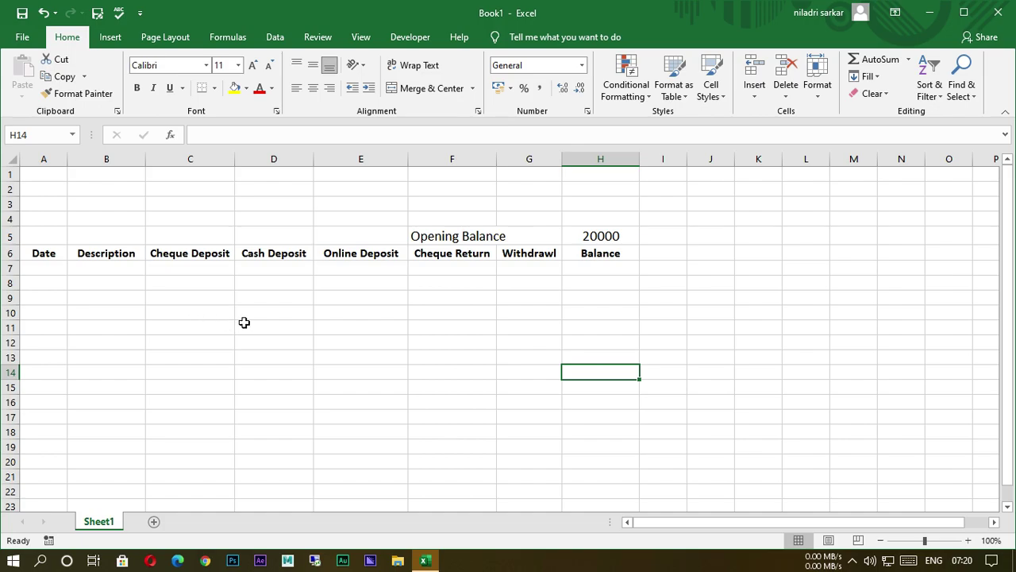
Enter Jan-1 and Jan-2 in A7:A8 and fill the series down to Jan-08 in A14.
left_click(51, 270)
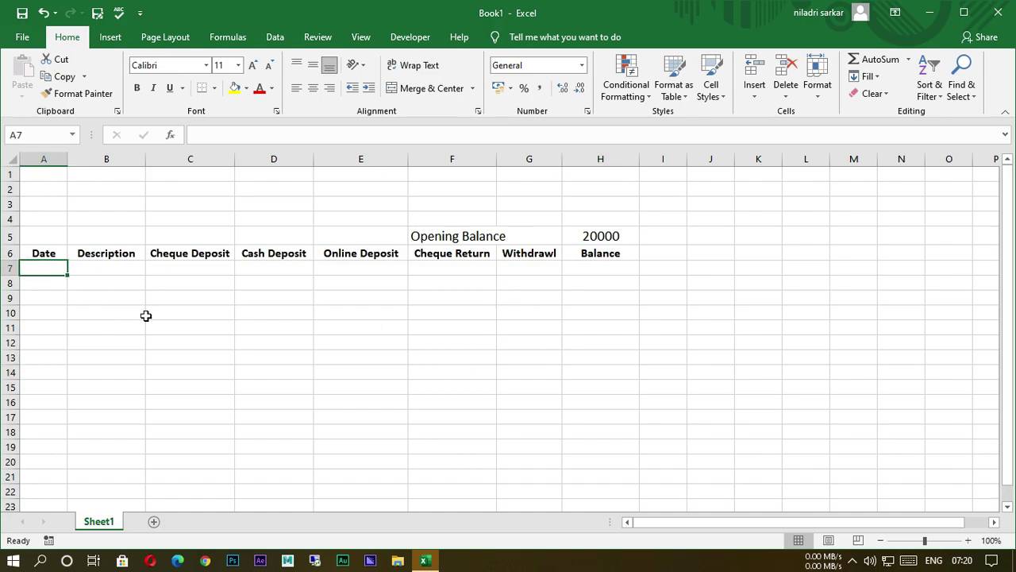
type("Jan")
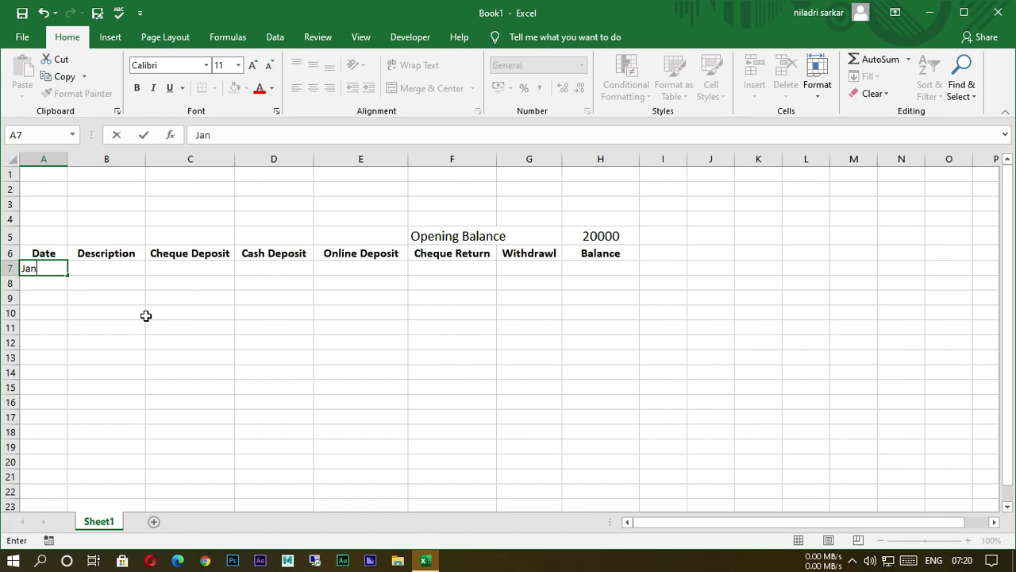
type("-1")
left_click(207, 310)
left_click(59, 286)
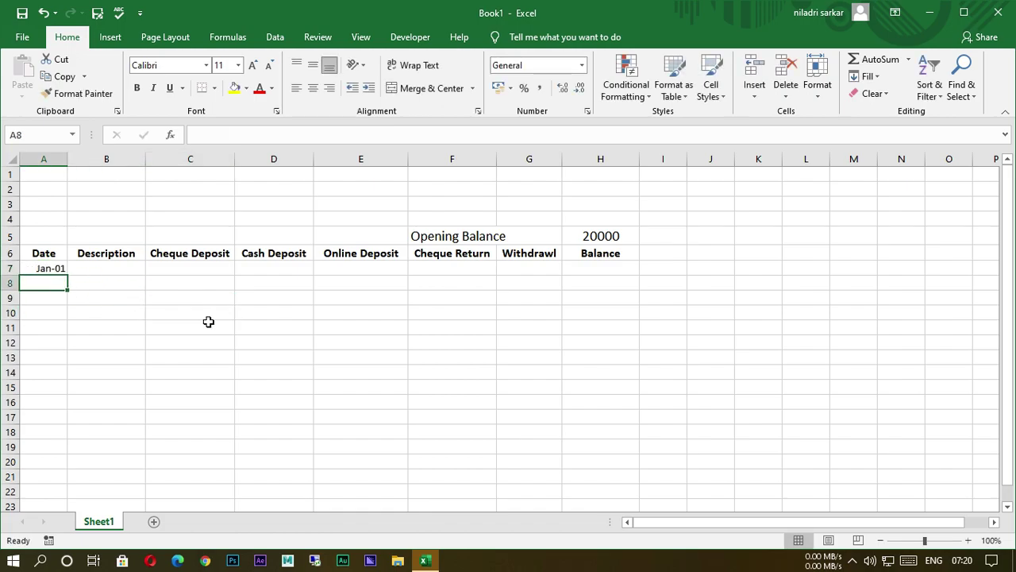
type("Jan")
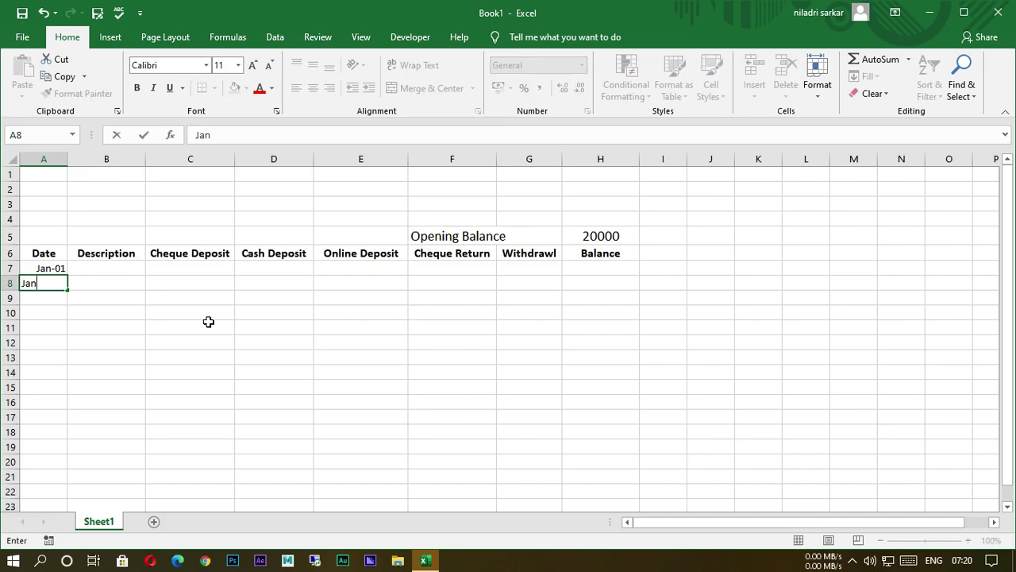
type("-2")
left_click(195, 331)
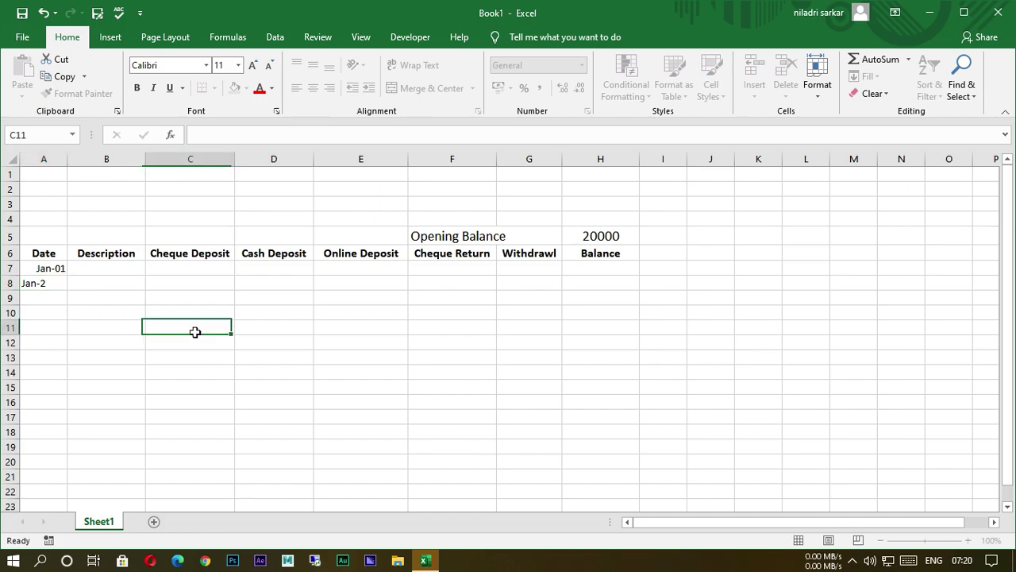
left_click(50, 267)
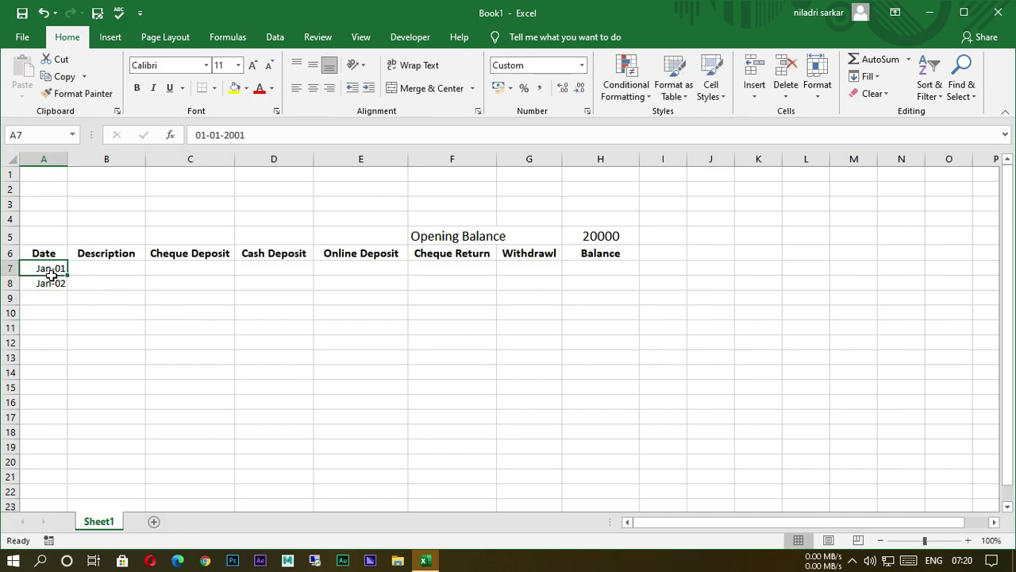
left_click_drag(50, 273, 82, 383)
left_click(196, 377)
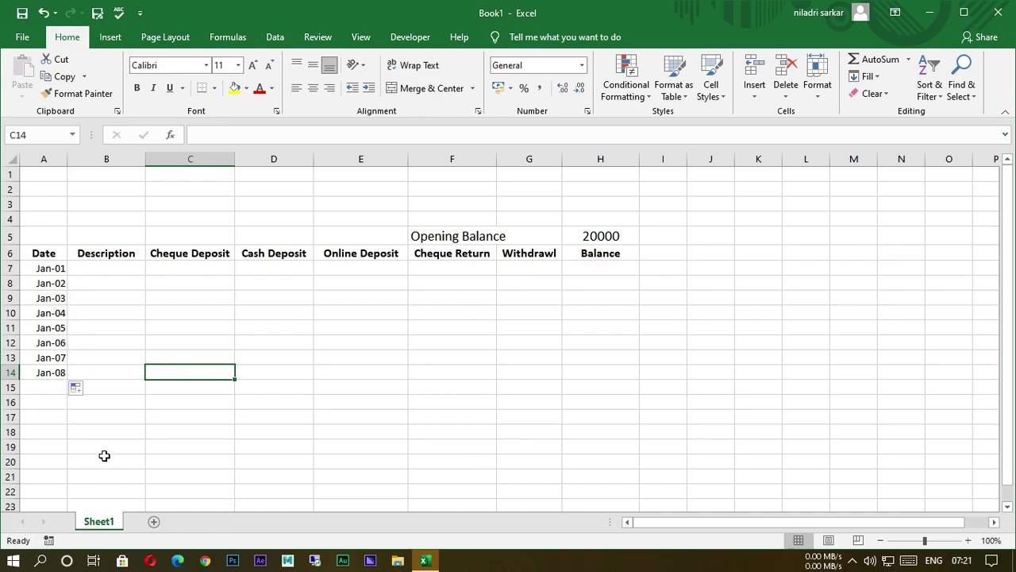
left_click(331, 387)
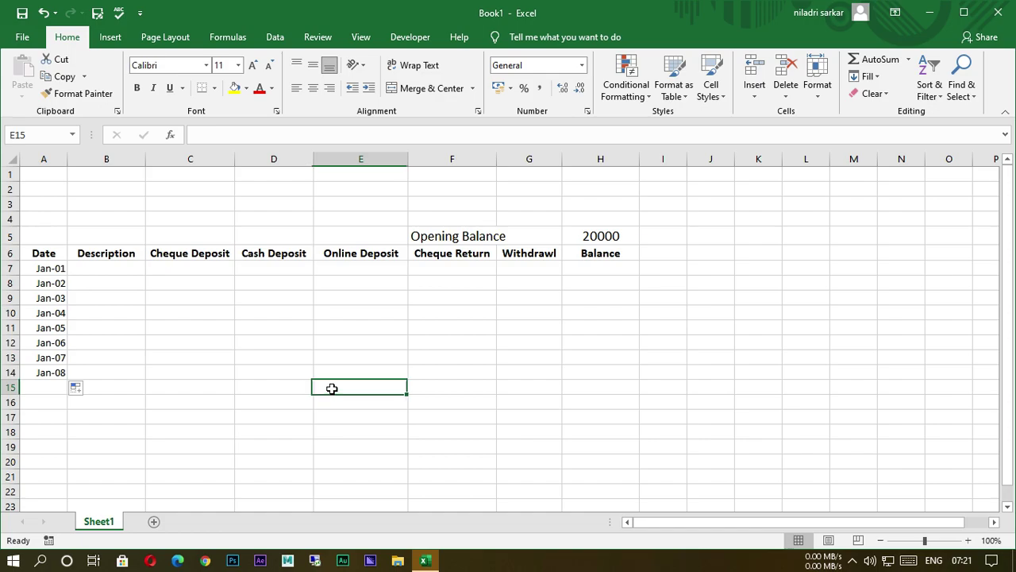
Select cell B7, the first Description cell under the dates.
left_click(117, 271)
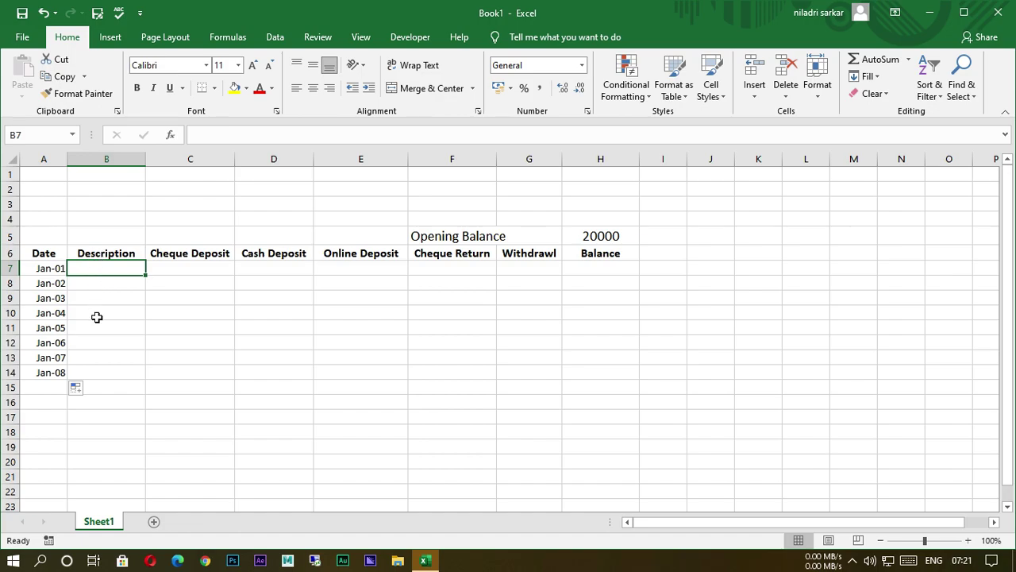
Enter 10000 as the Jan-01 cheque deposit and clear the unwanted values in C8:C14.
left_click(209, 274)
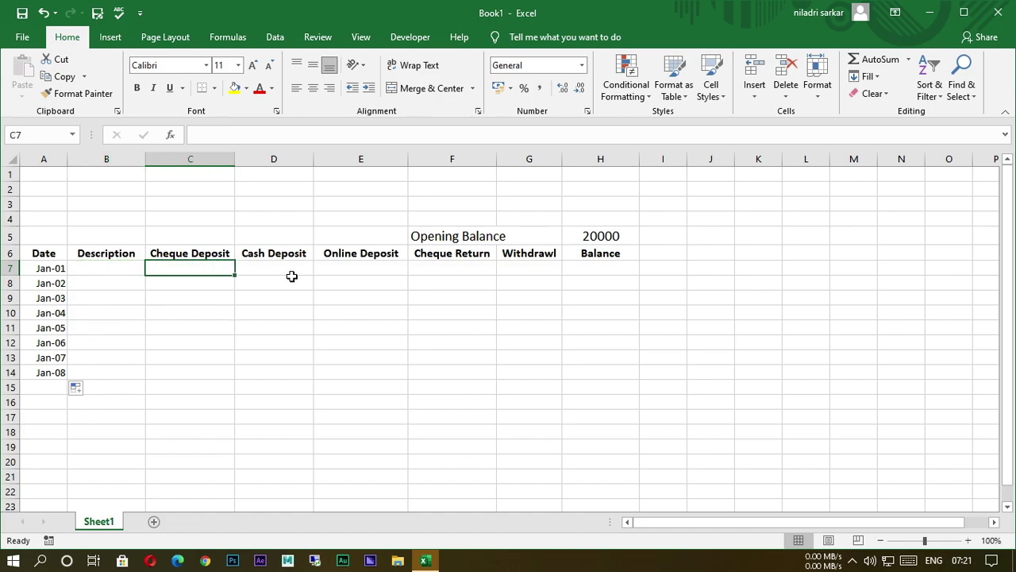
type("10000")
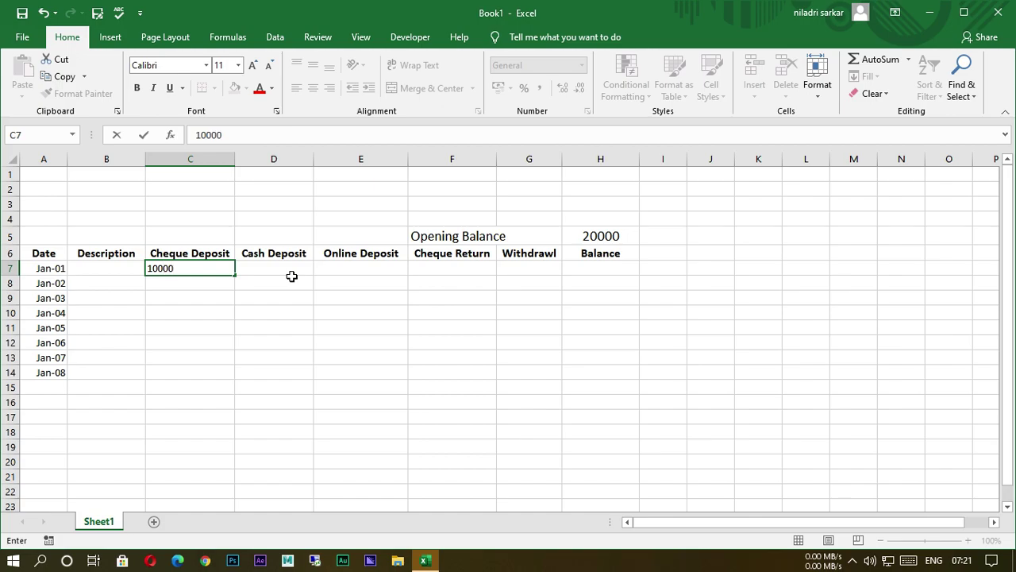
key("Return")
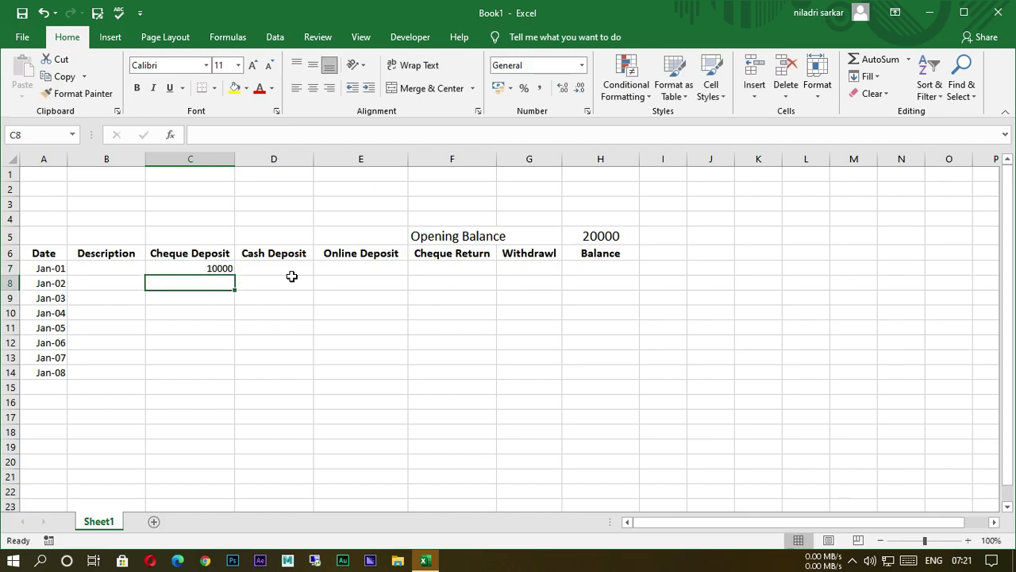
type("20000")
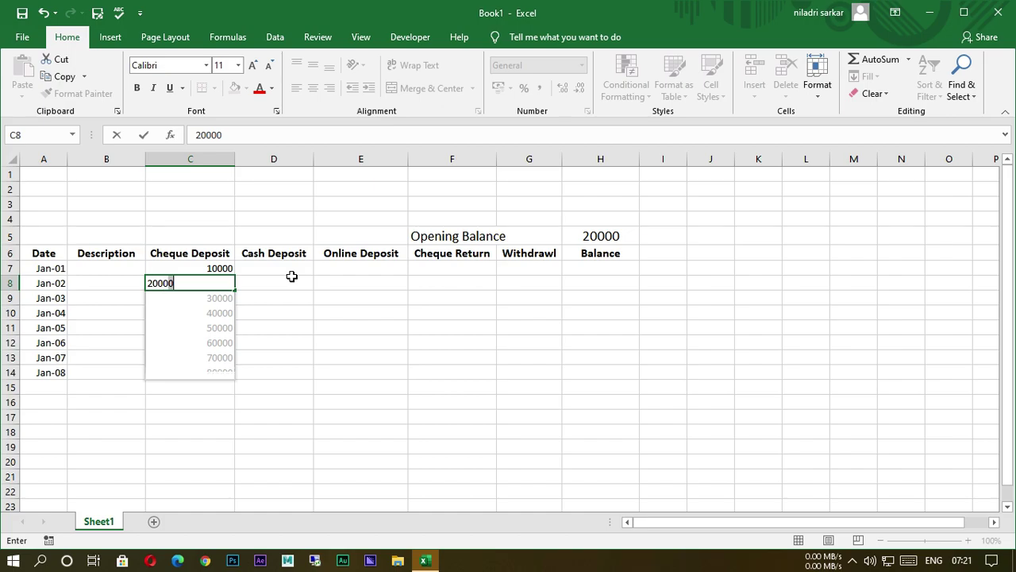
left_click(304, 359)
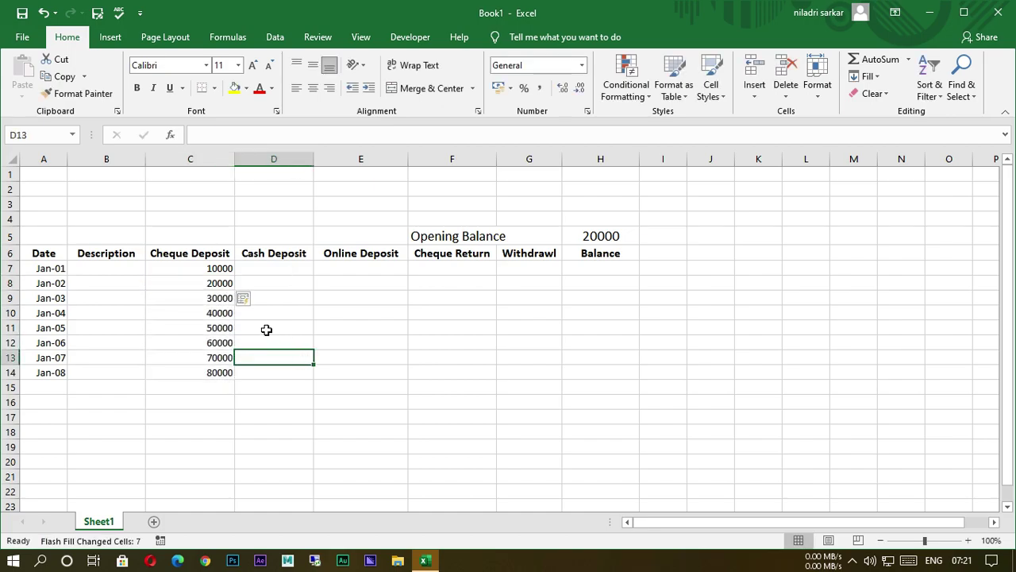
left_click_drag(229, 283, 230, 378)
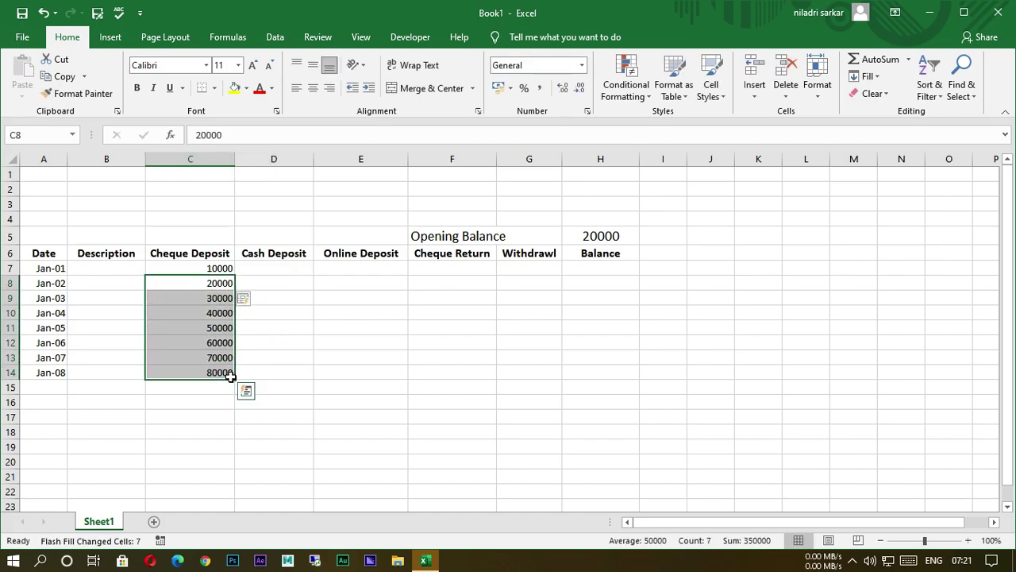
key("Delete")
left_click(358, 440)
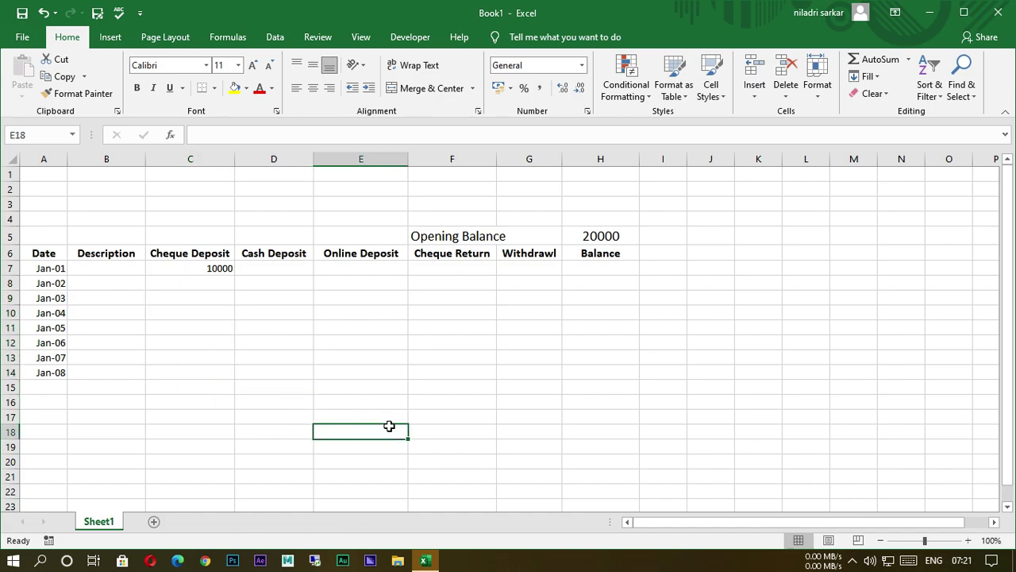
Enter Jan-02 and Jan-06 deposits: cheque 5000 and 6000, cash 15000 and 3000.
left_click(208, 284)
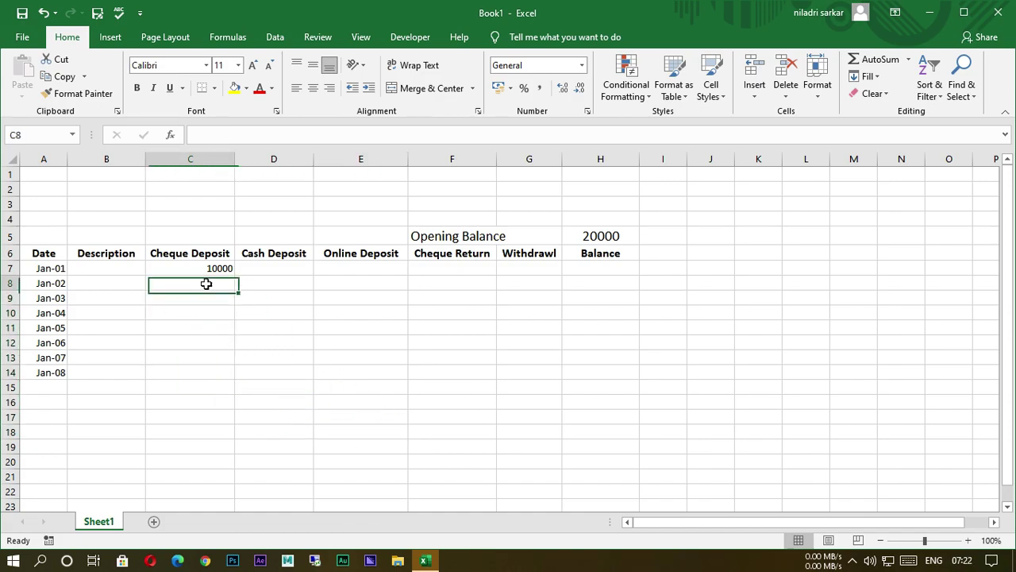
type("5000")
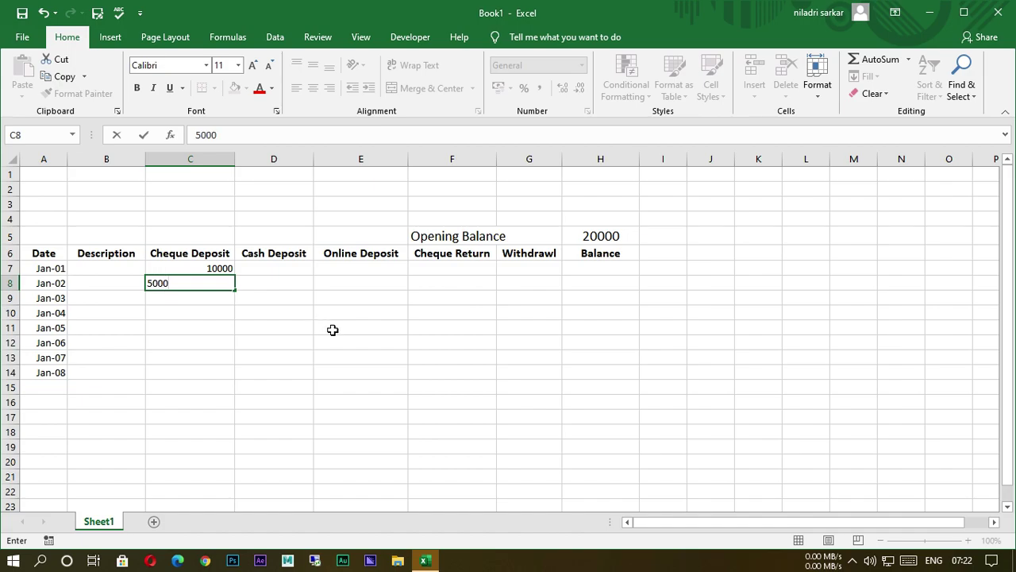
left_click(175, 343)
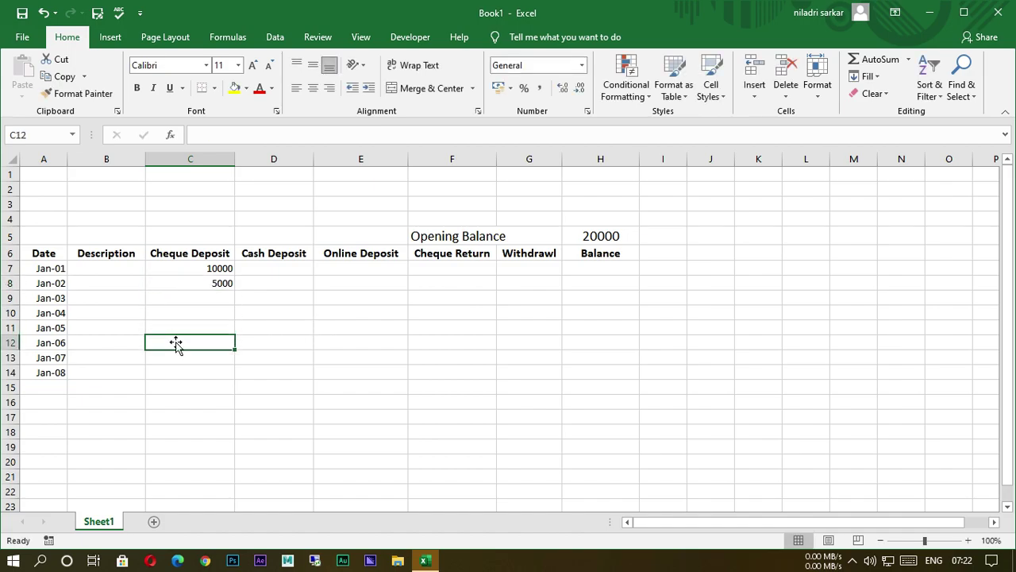
type("6000")
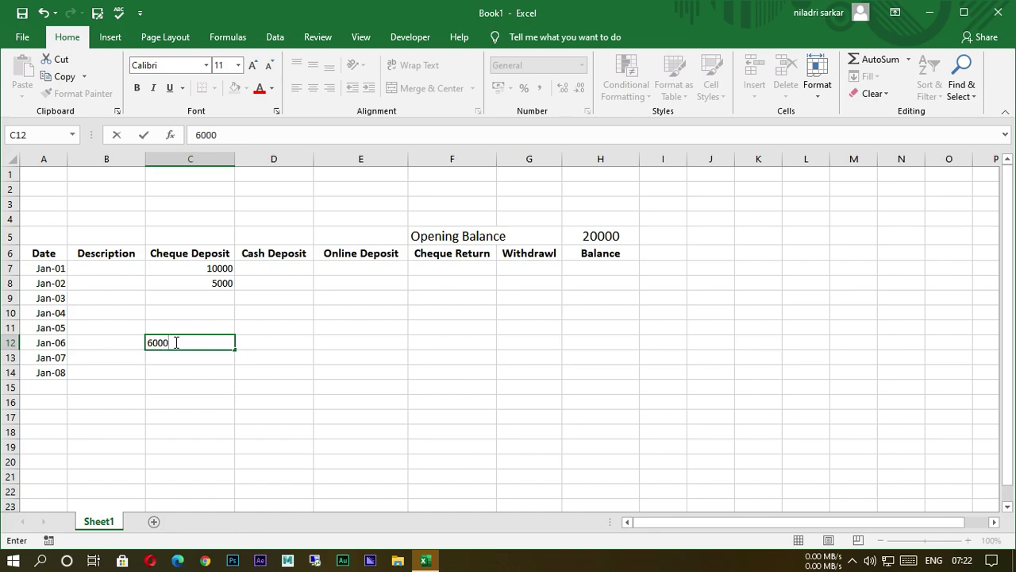
left_click_drag(291, 402, 291, 393)
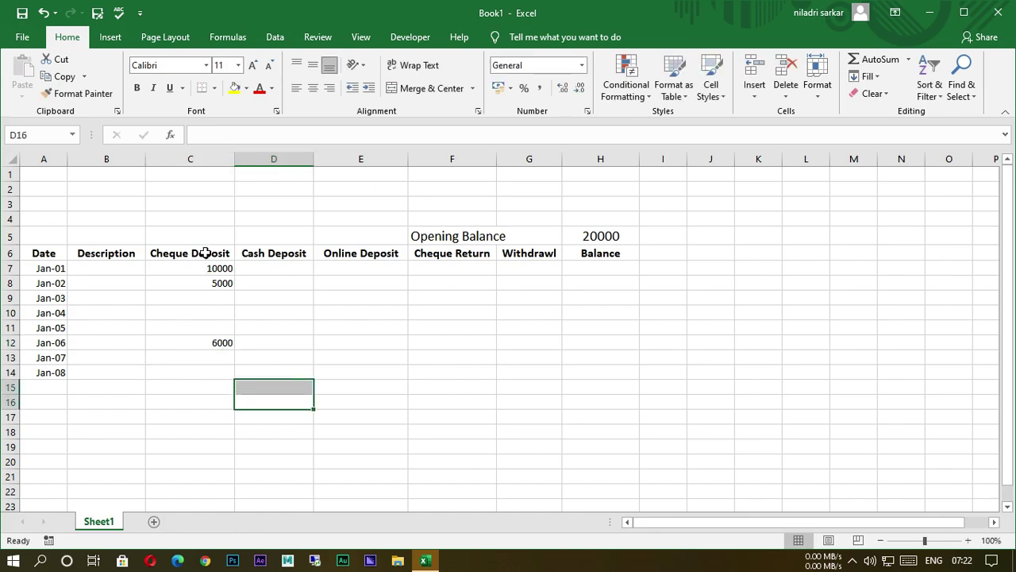
left_click(293, 290)
type("15000")
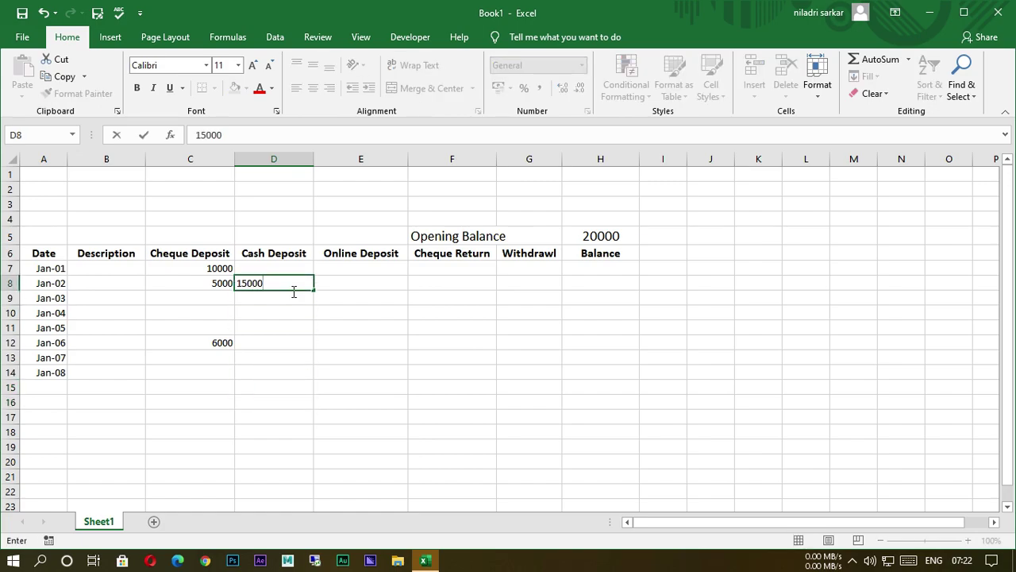
left_click(279, 350)
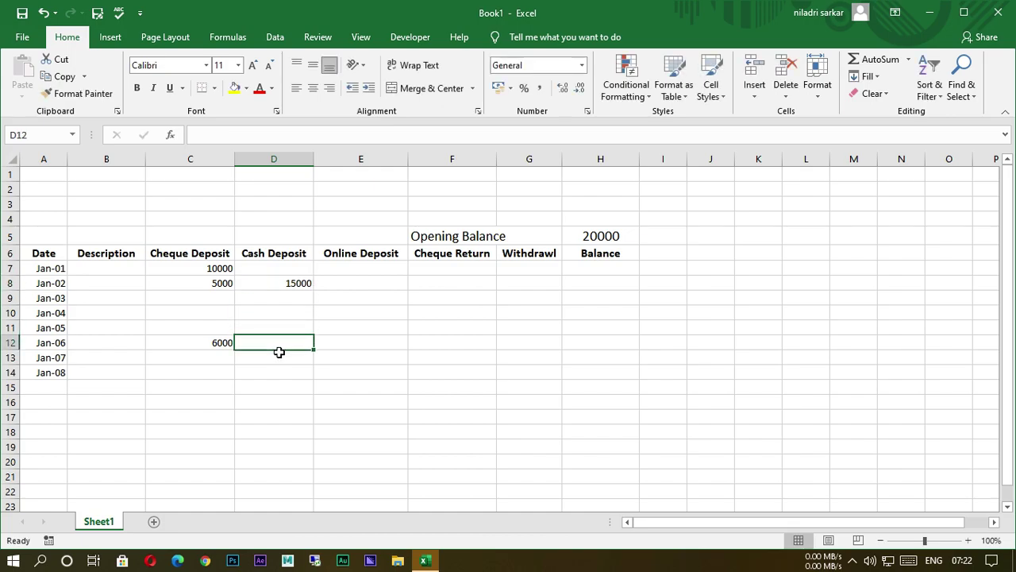
type("3000")
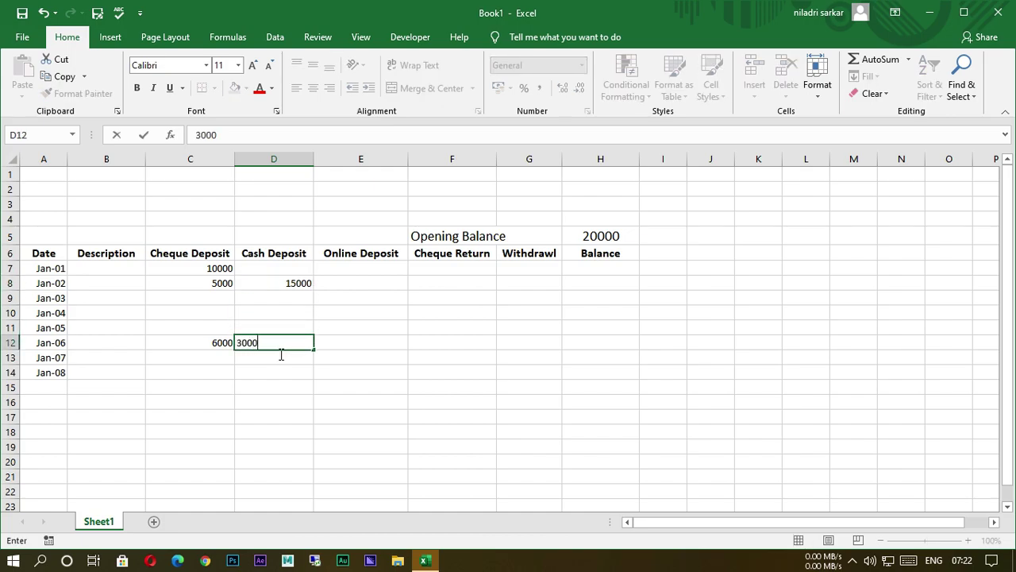
left_click(388, 392)
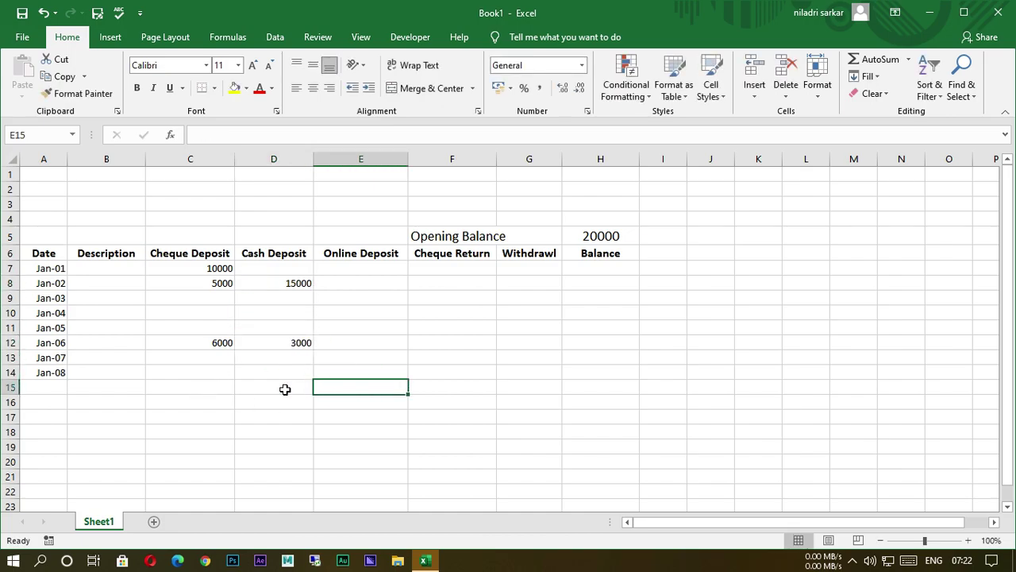
Enter the Jan-08 deposits: cheque 2000 in C14 and cash 4000 in D14.
left_click(207, 377)
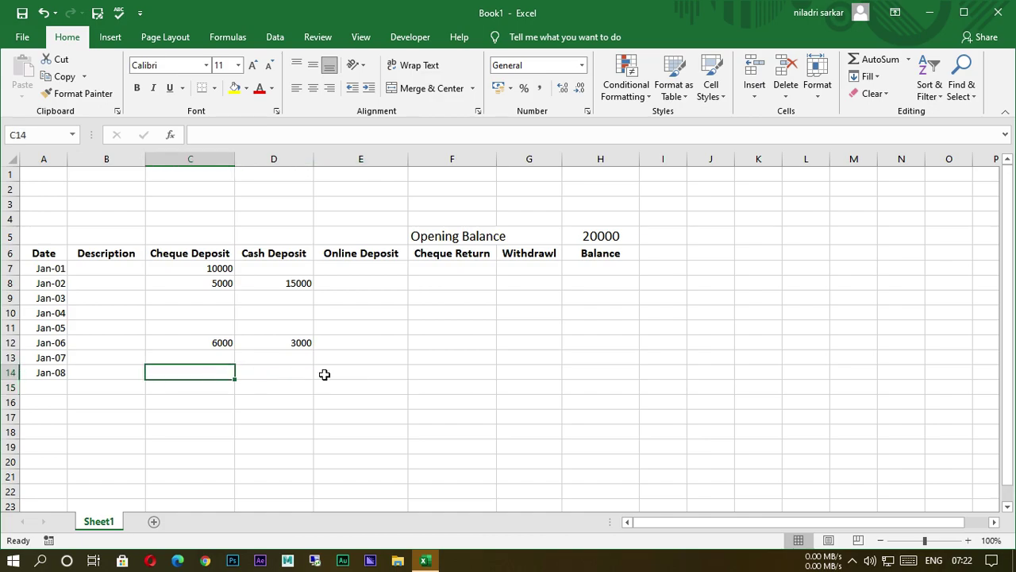
type("2000")
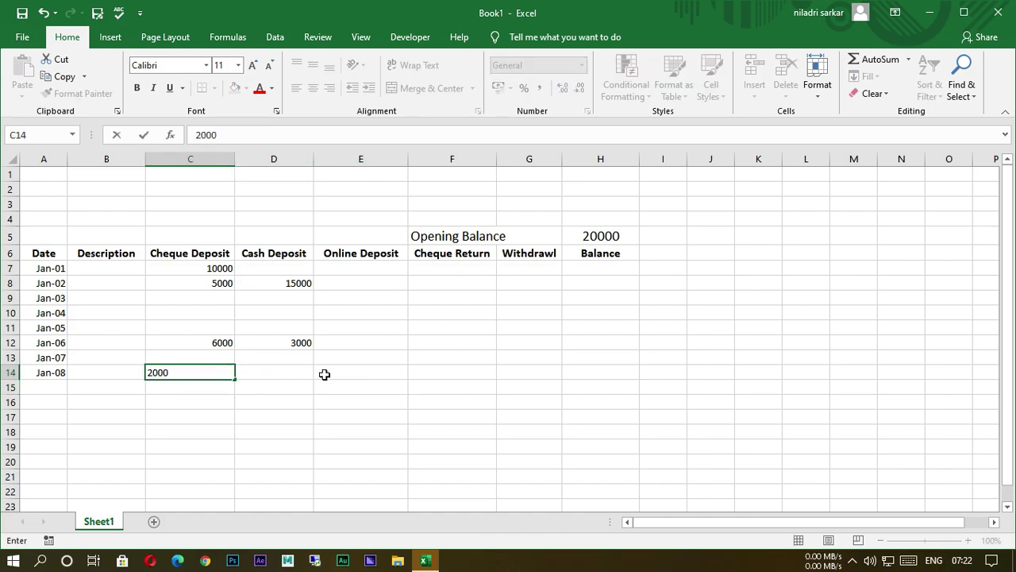
left_click(297, 381)
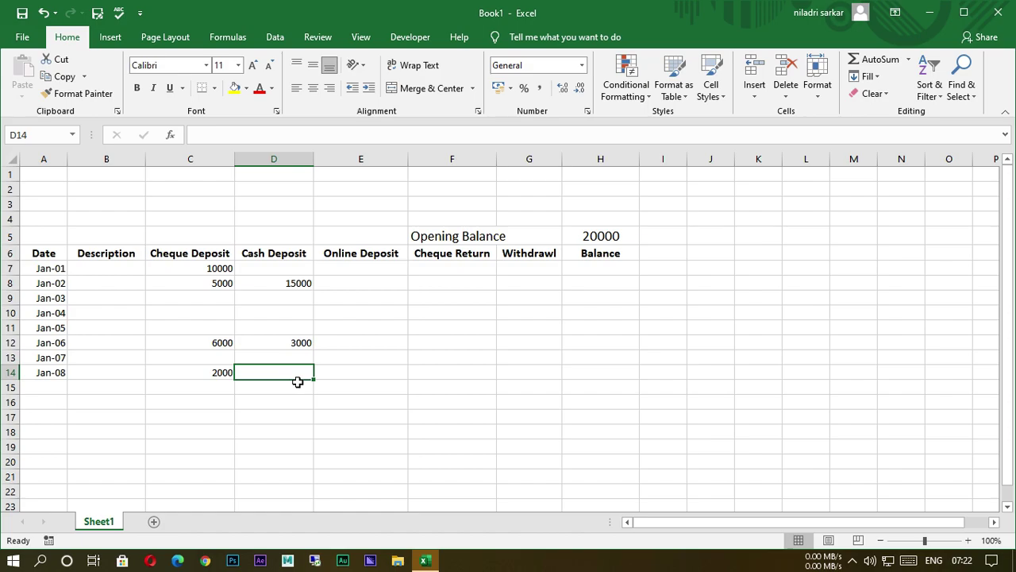
type("4000")
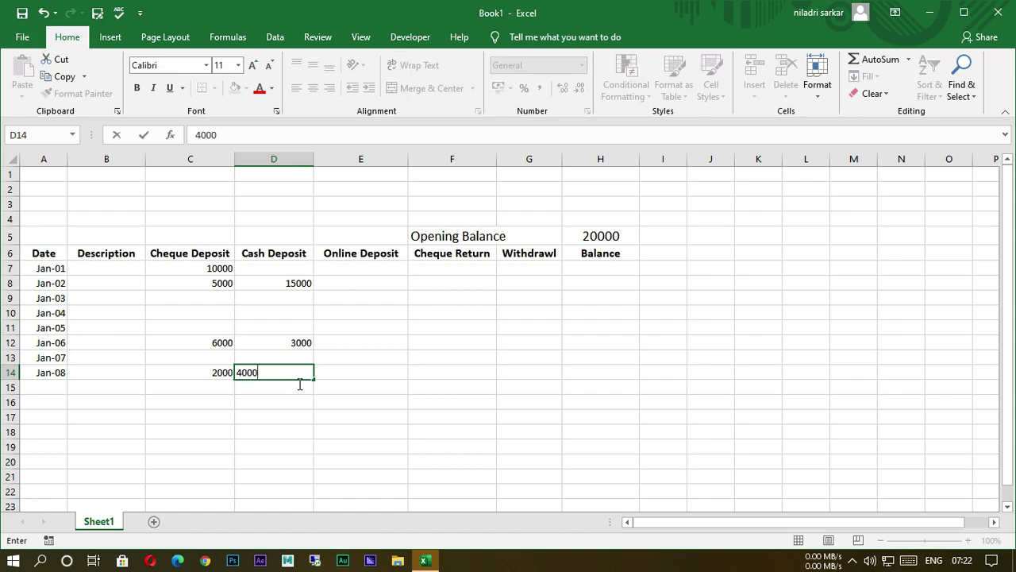
left_click(451, 402)
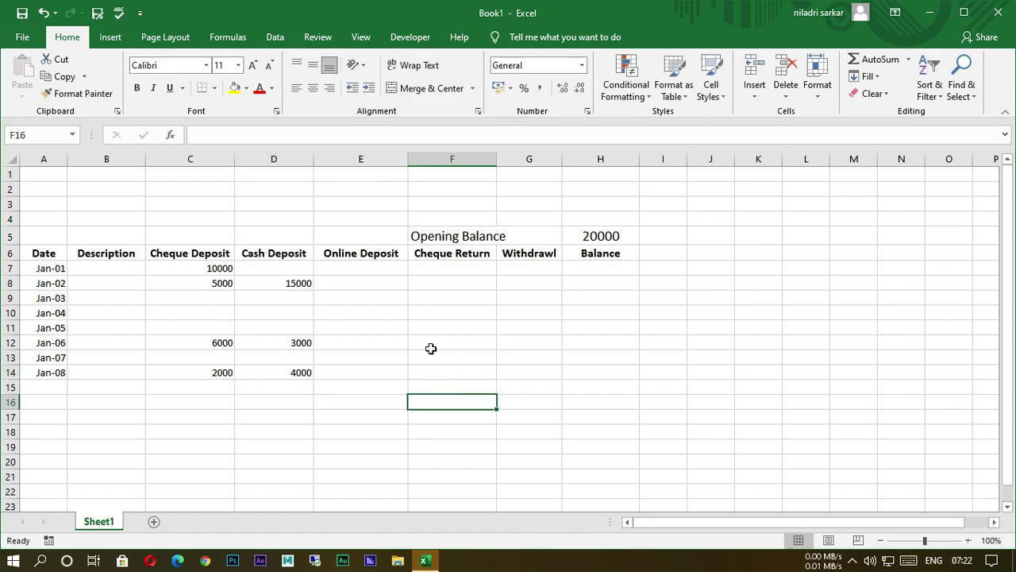
left_click(378, 270)
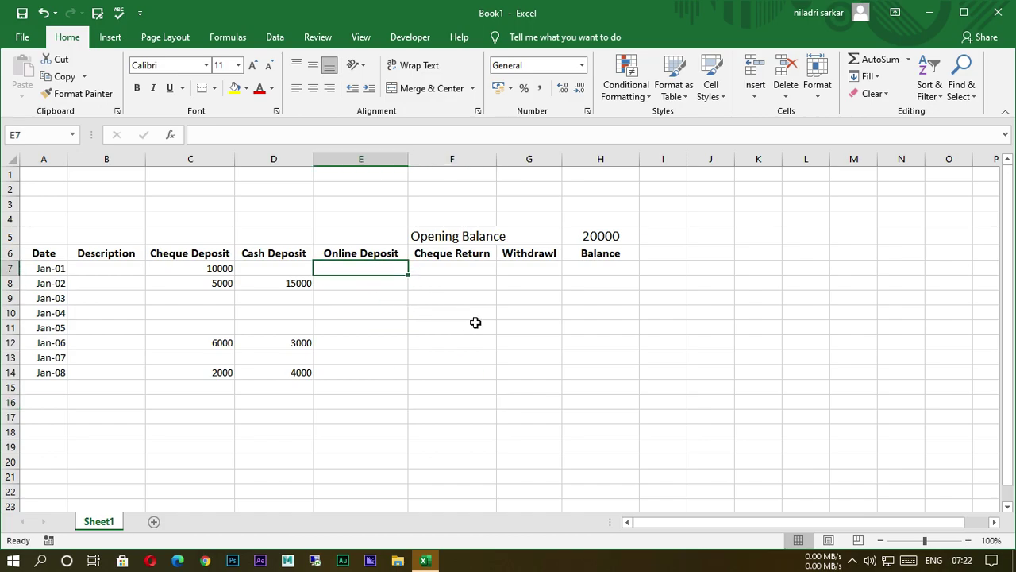
Enter online deposits of 5000 in E7, 3000 in E10 and 4000 in E14.
type("5000")
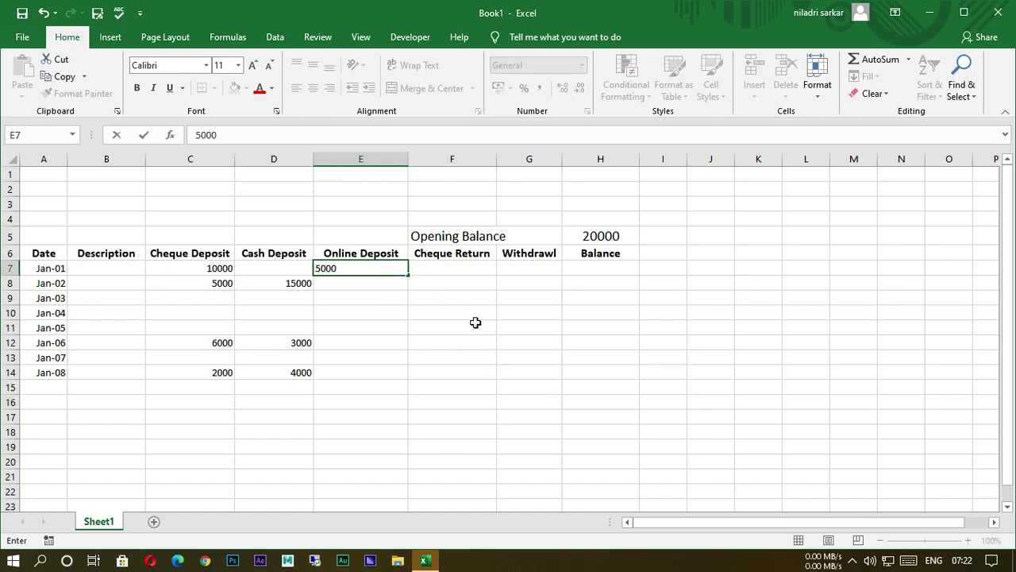
left_click(362, 320)
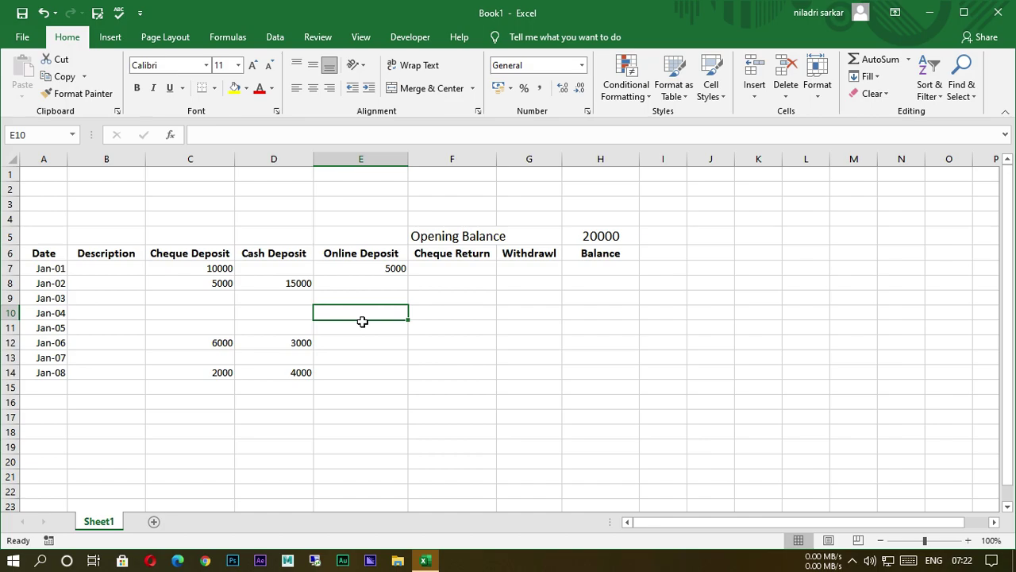
type("3000")
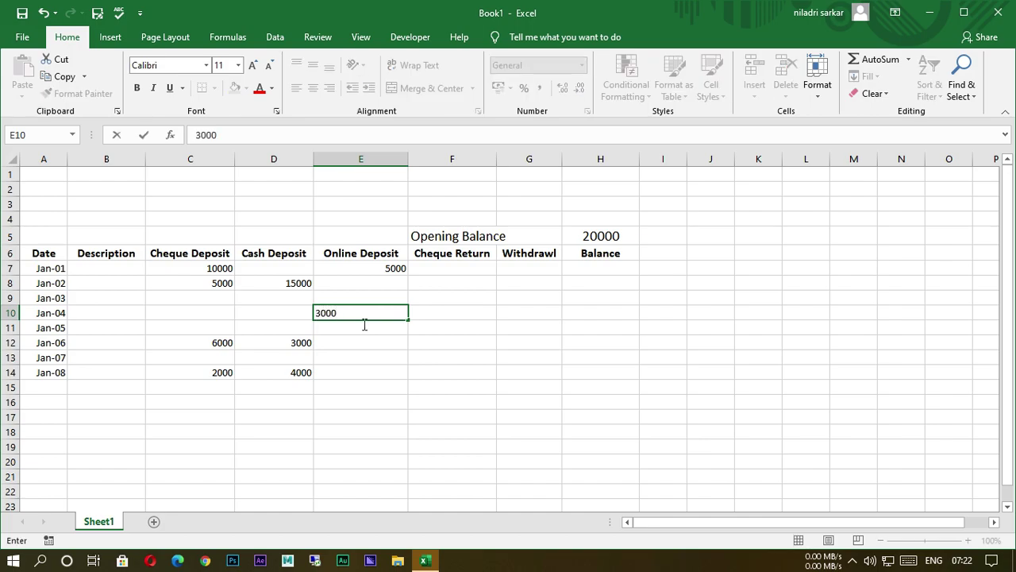
left_click(375, 374)
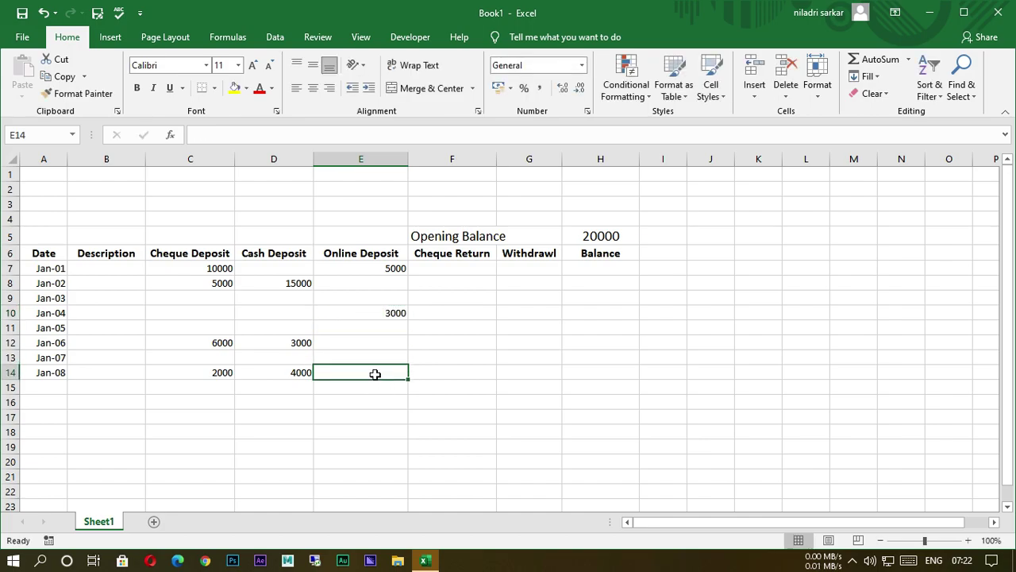
type("4000")
left_click(425, 393)
Enter cheque returns 2000 (Jan-01) and 7000 (Jan-05), withdrawal 5000 (Jan-02), and balance 9000 (Jan-07).
left_click(472, 268)
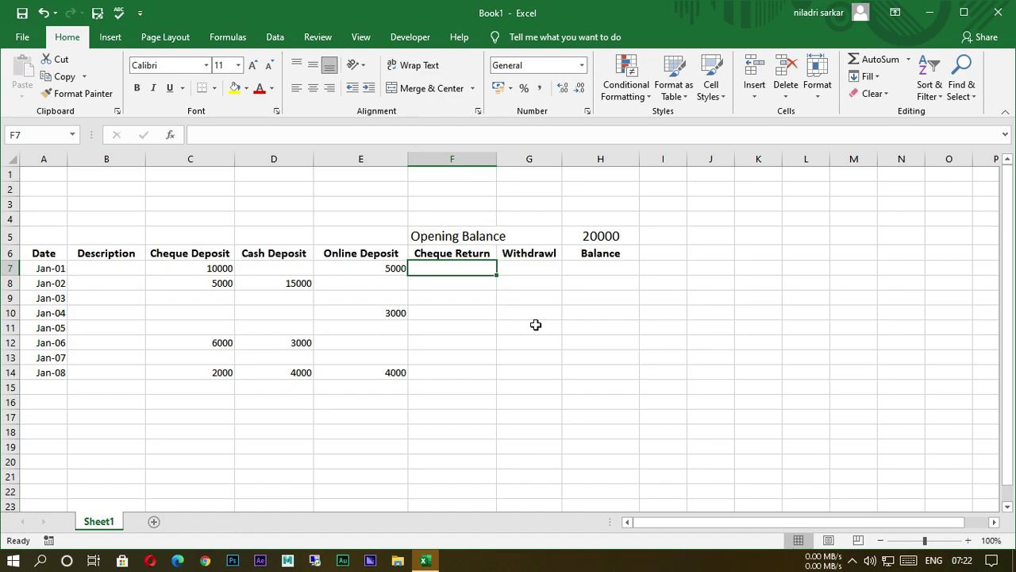
type("2000")
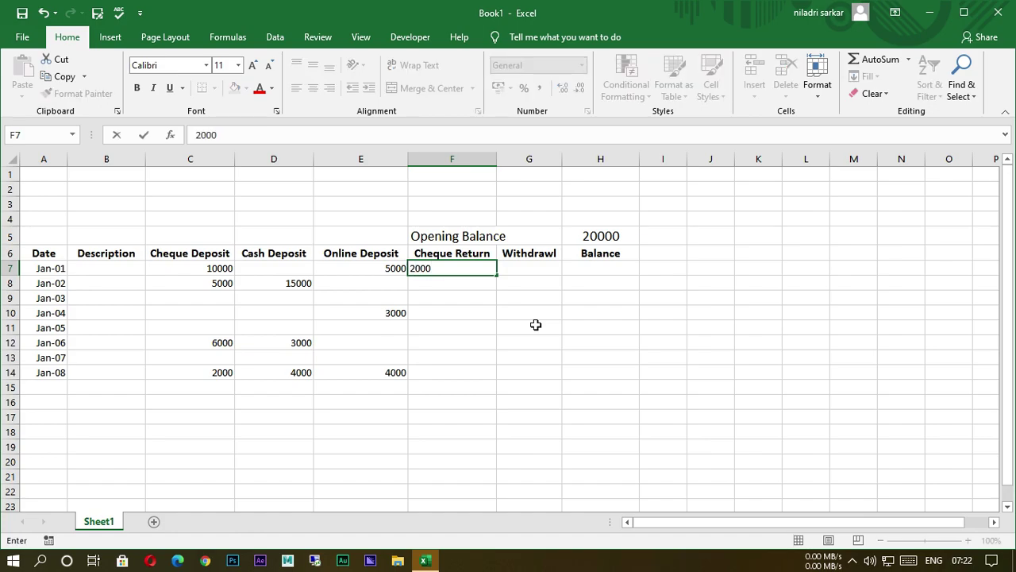
left_click(559, 361)
left_click(455, 336)
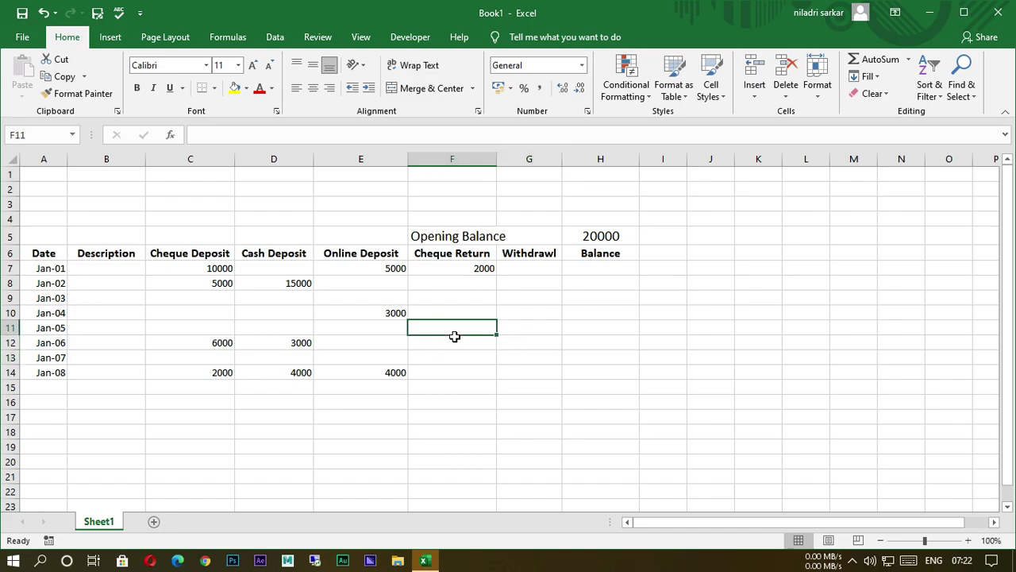
type("7000")
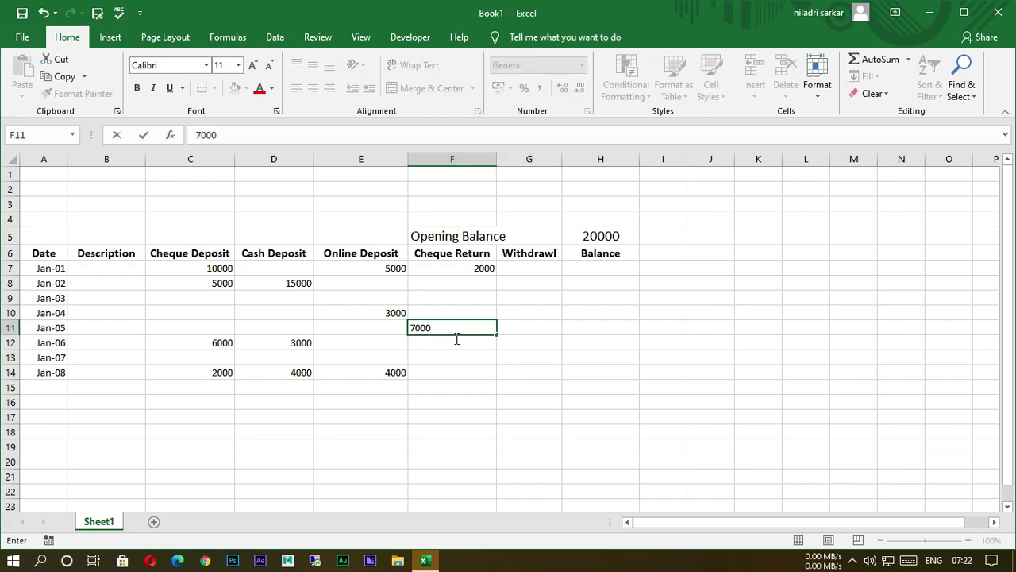
left_click(539, 289)
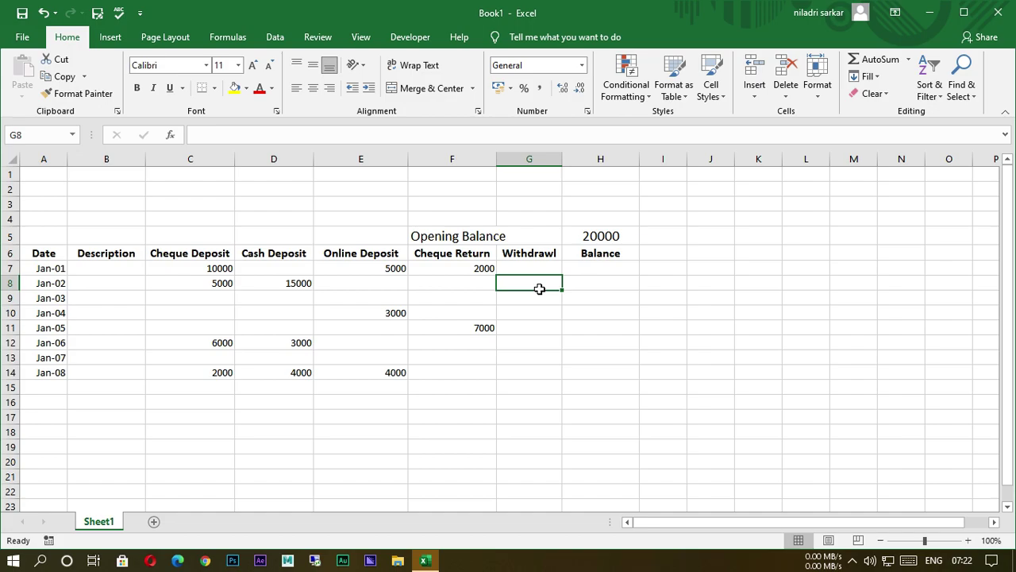
type("5000")
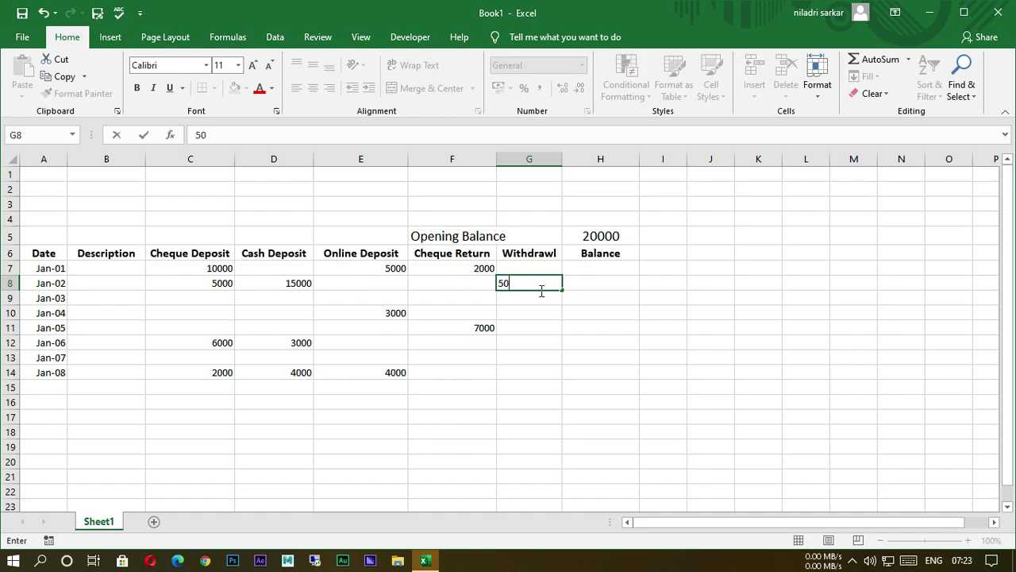
left_click(594, 366)
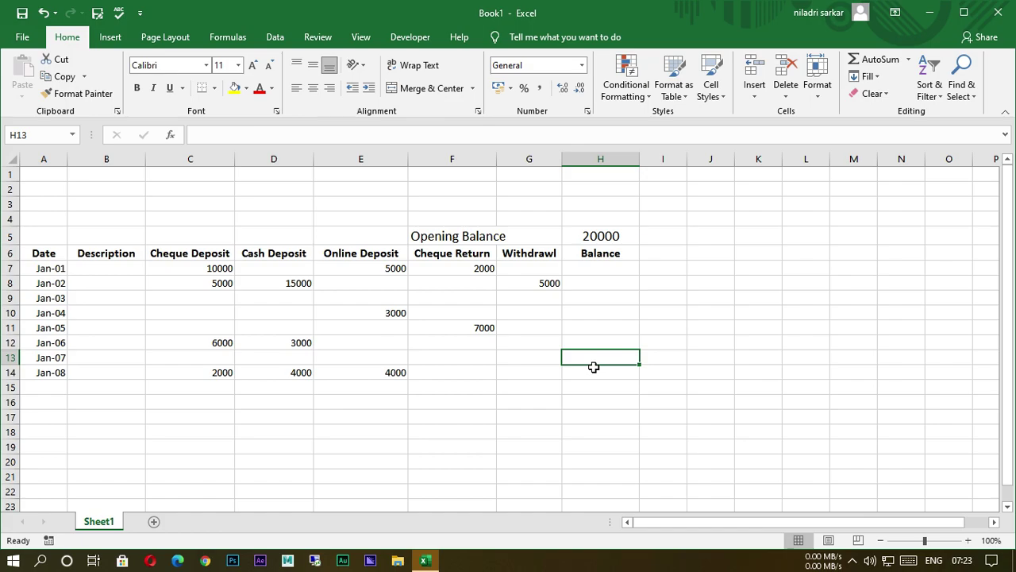
type("9000")
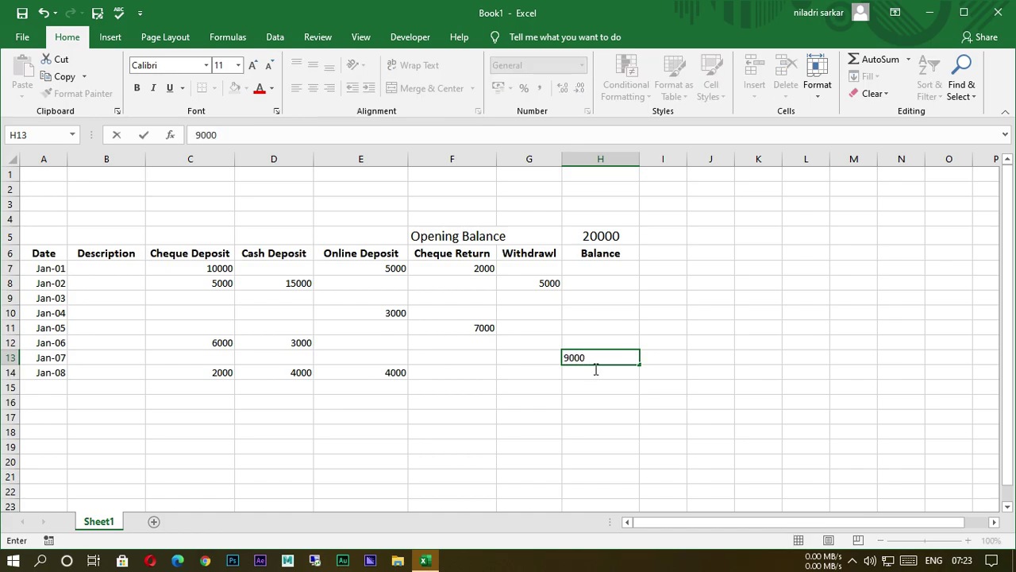
left_click(402, 428)
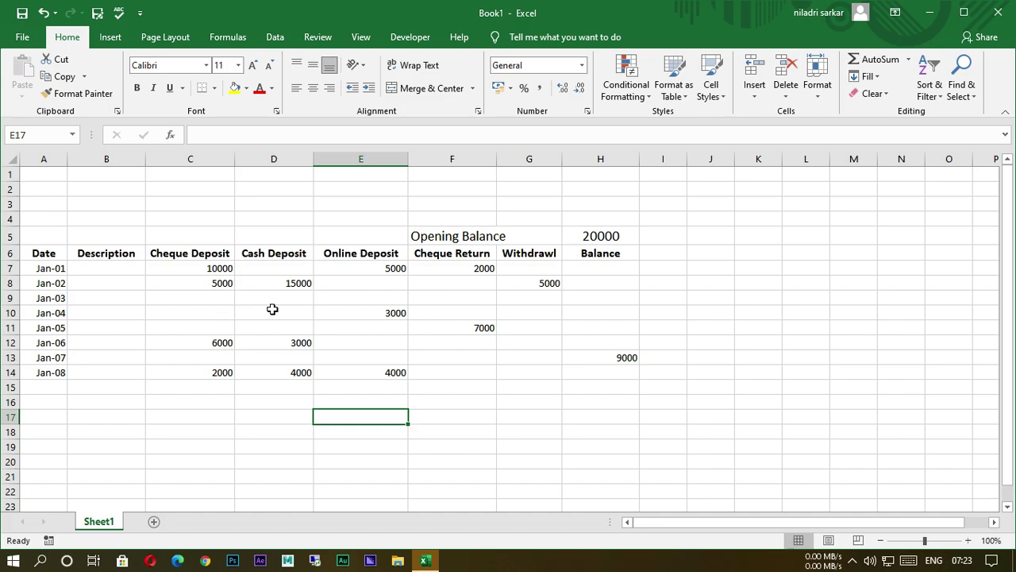
Centre-align the ledger entries in A7:H14.
scroll(272, 308, "up", 1, "ctrl")
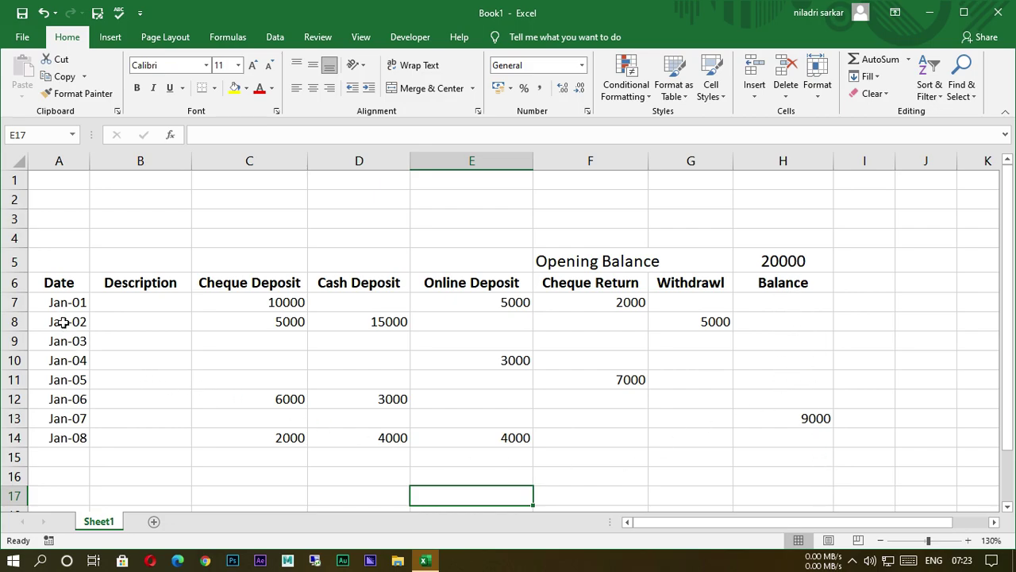
left_click(58, 308)
left_click_drag(57, 308, 799, 445)
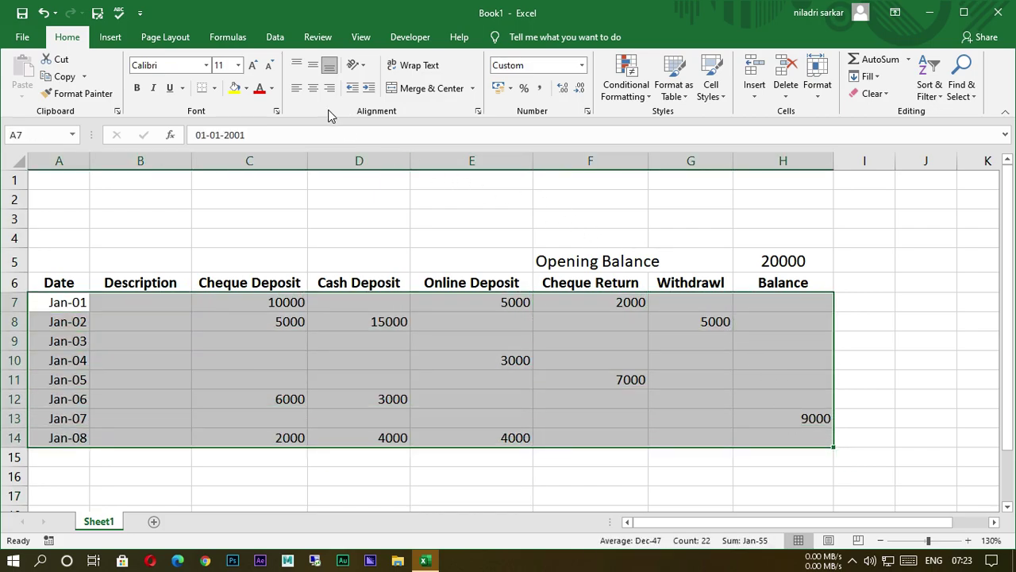
left_click(313, 88)
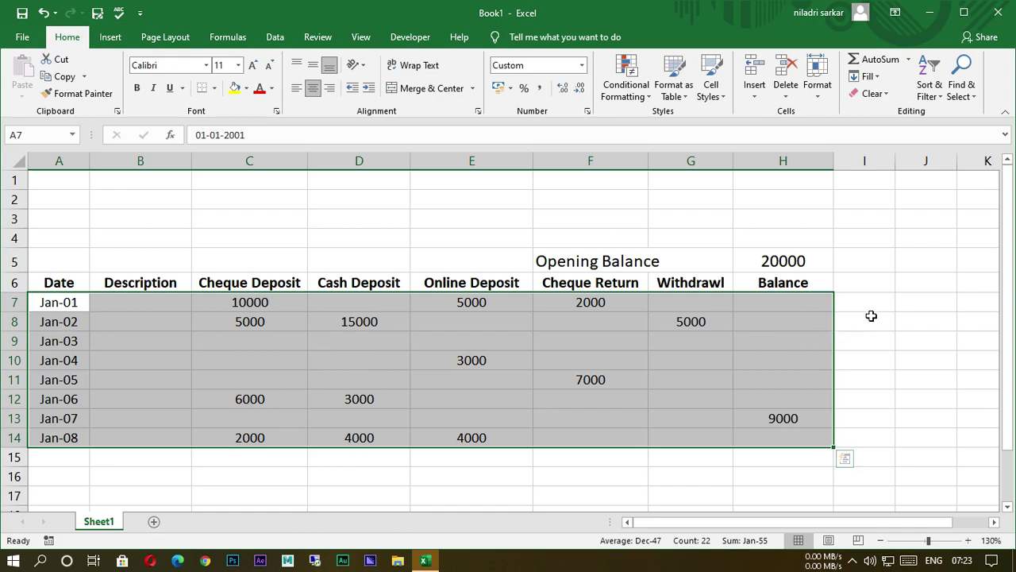
left_click(888, 308)
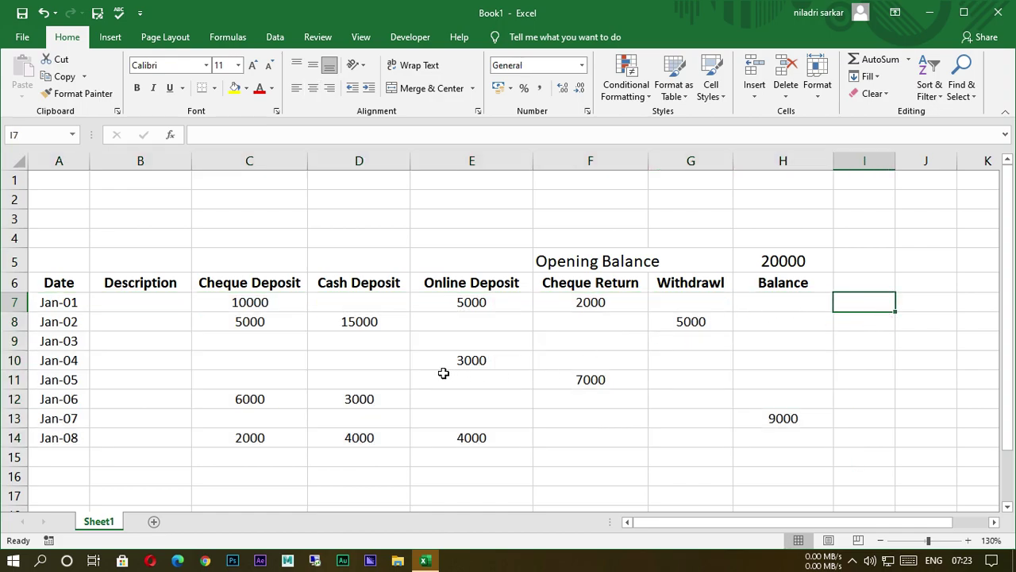
scroll(367, 307, "down", 1)
scroll(367, 308, "up", 1)
Begin the Jan-01 balance formula in cell H7 with an equals sign.
left_click(760, 306)
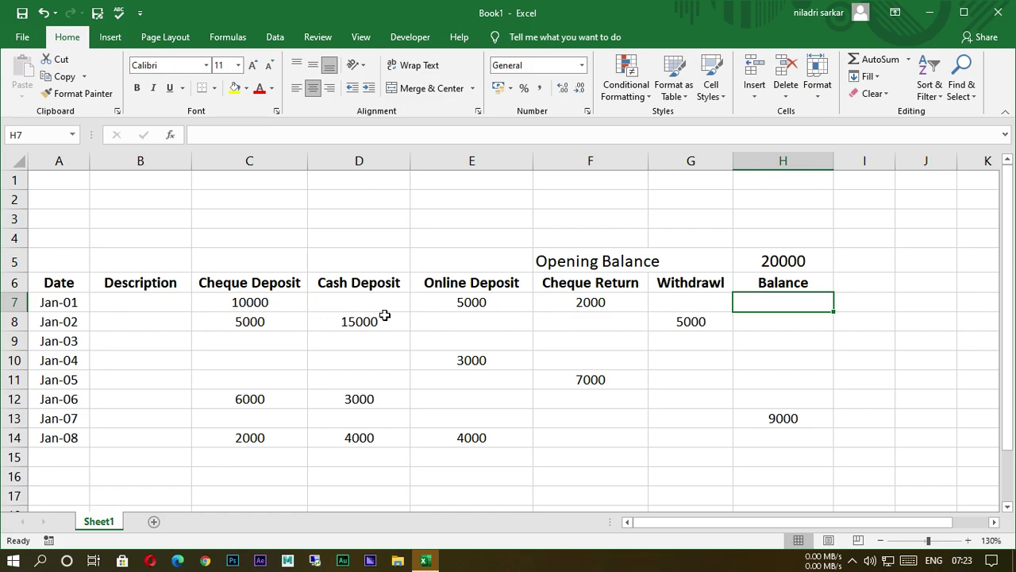
left_click(230, 310)
left_click(357, 312)
left_click(484, 312)
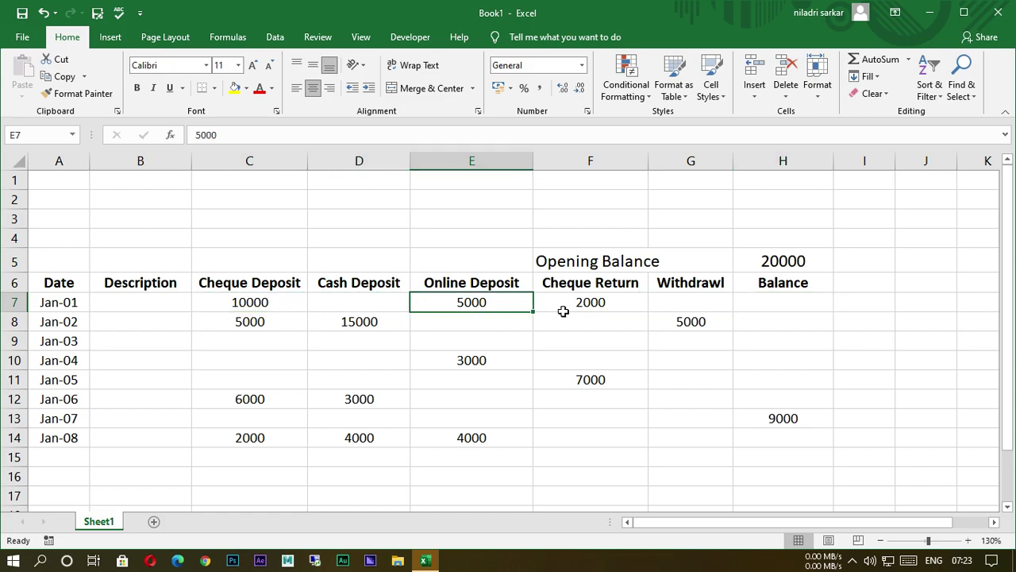
left_click(616, 311)
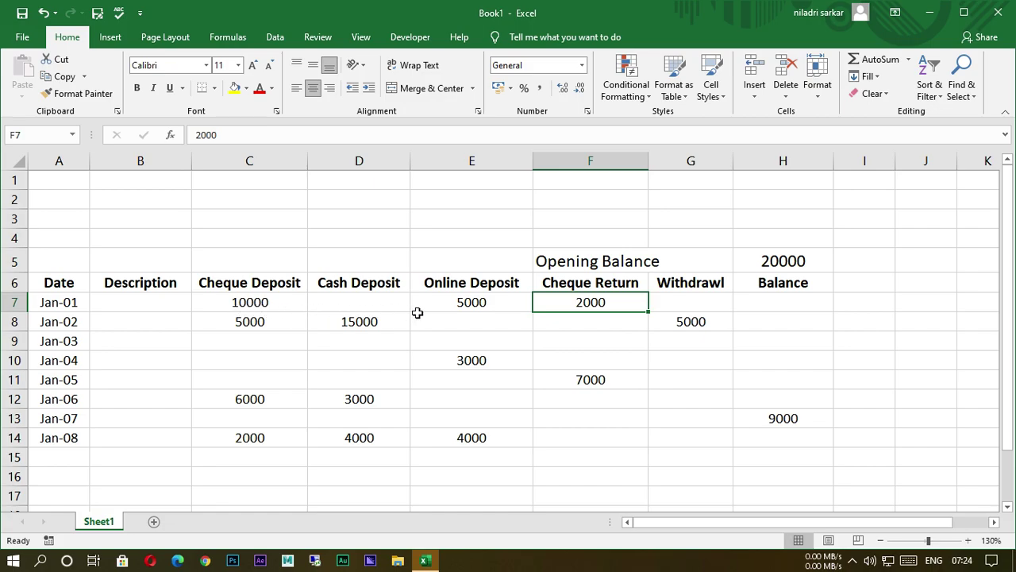
left_click(770, 305)
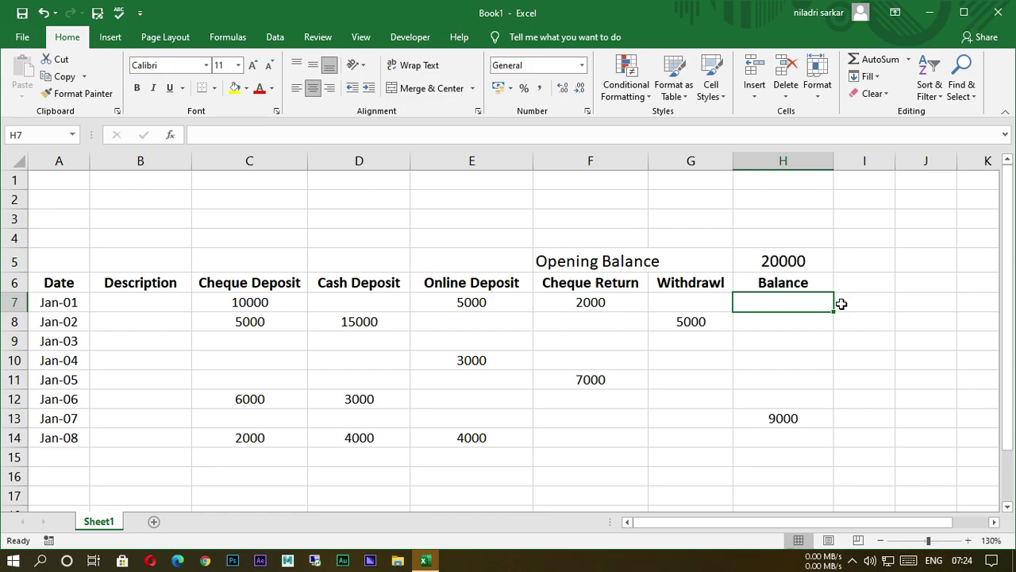
type("=")
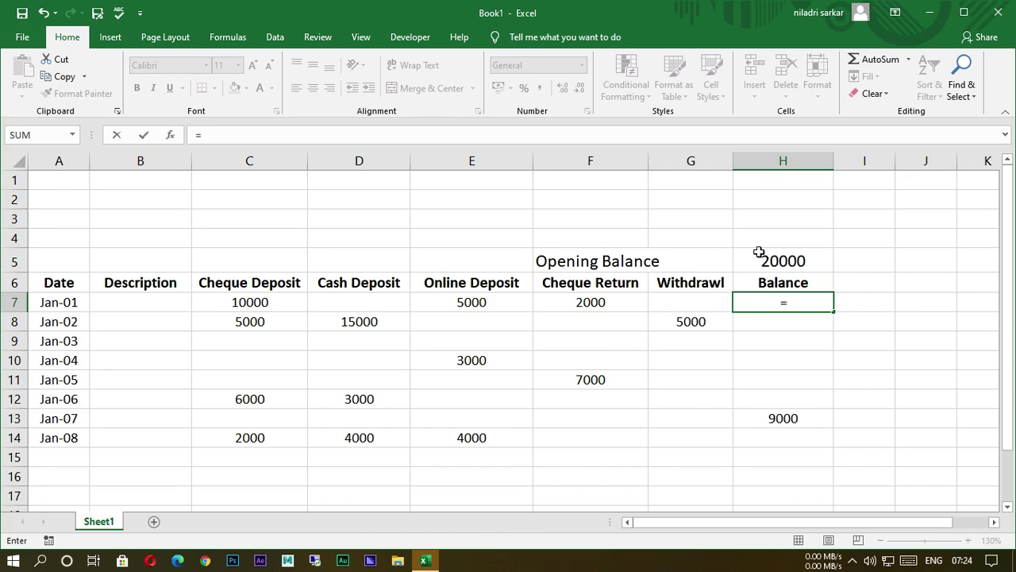
Build H7's formula from absolute $H$5 plus C7, D7 and E7, minus F7.
left_click(780, 264)
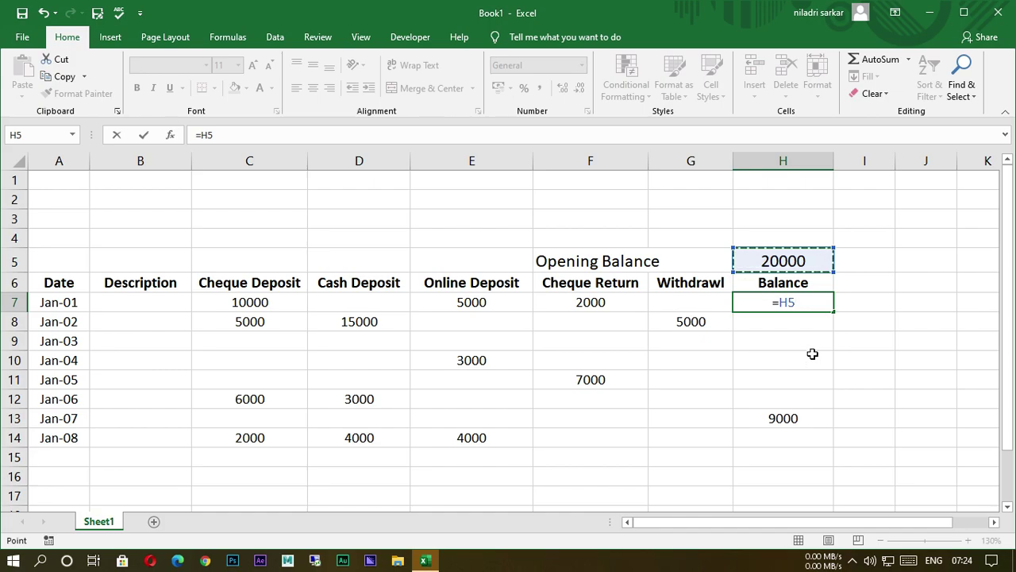
key("F4")
type("+")
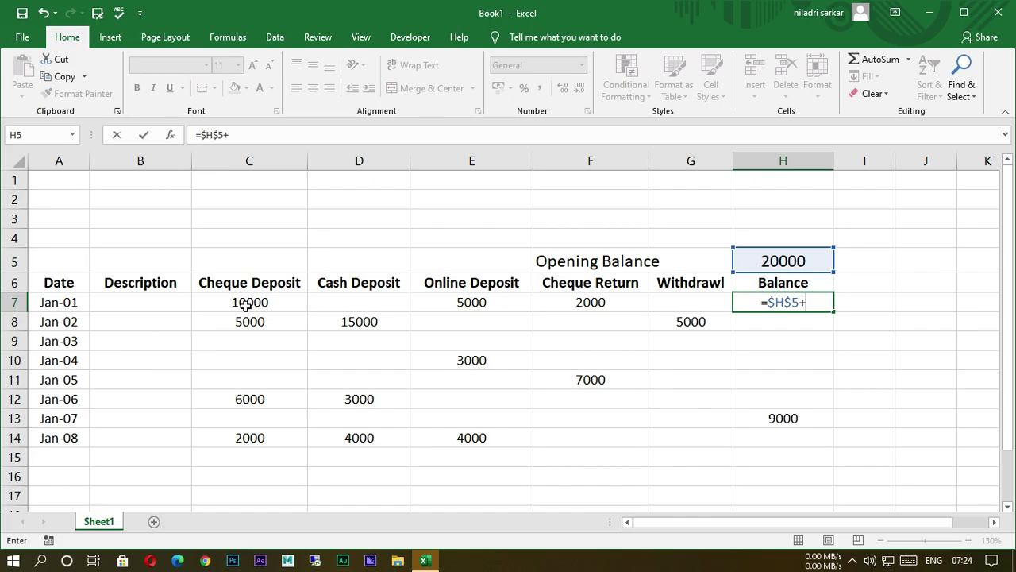
left_click(246, 305)
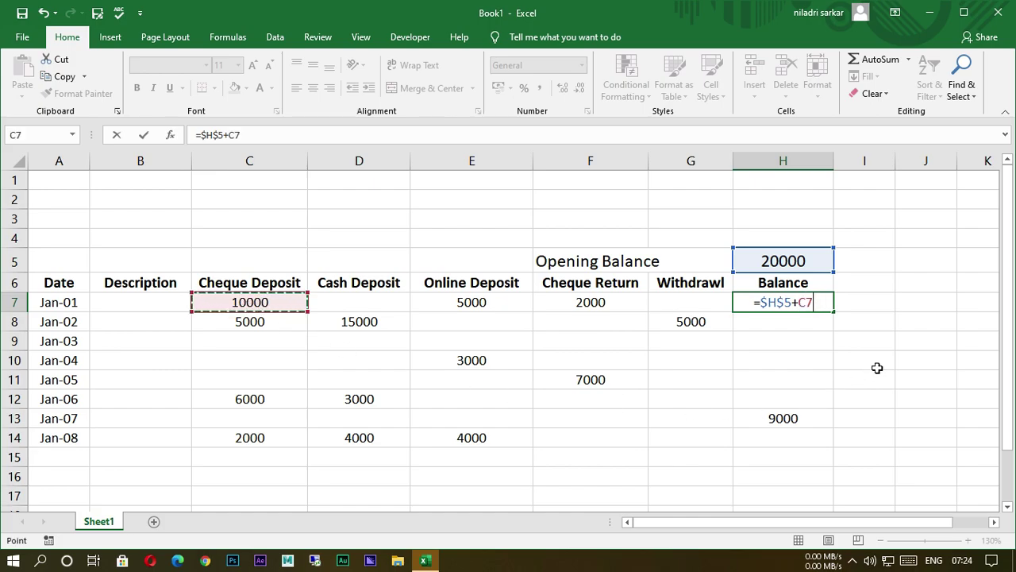
type("+")
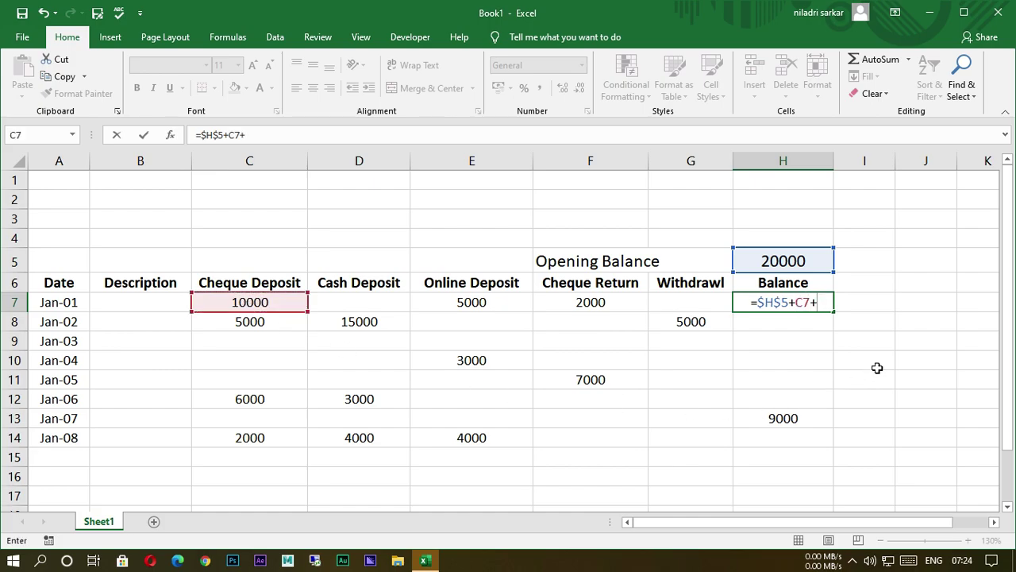
left_click(363, 309)
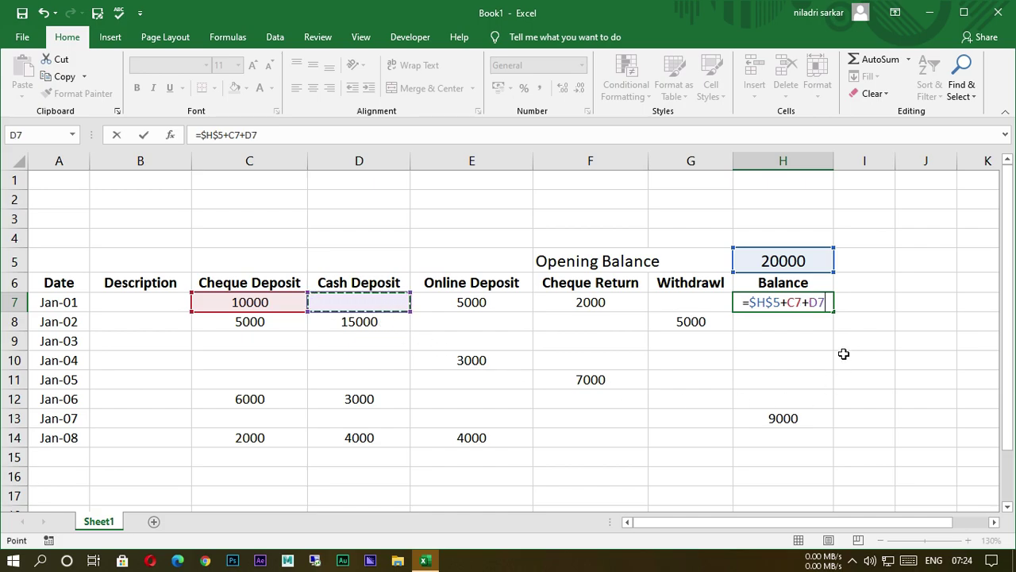
type("+")
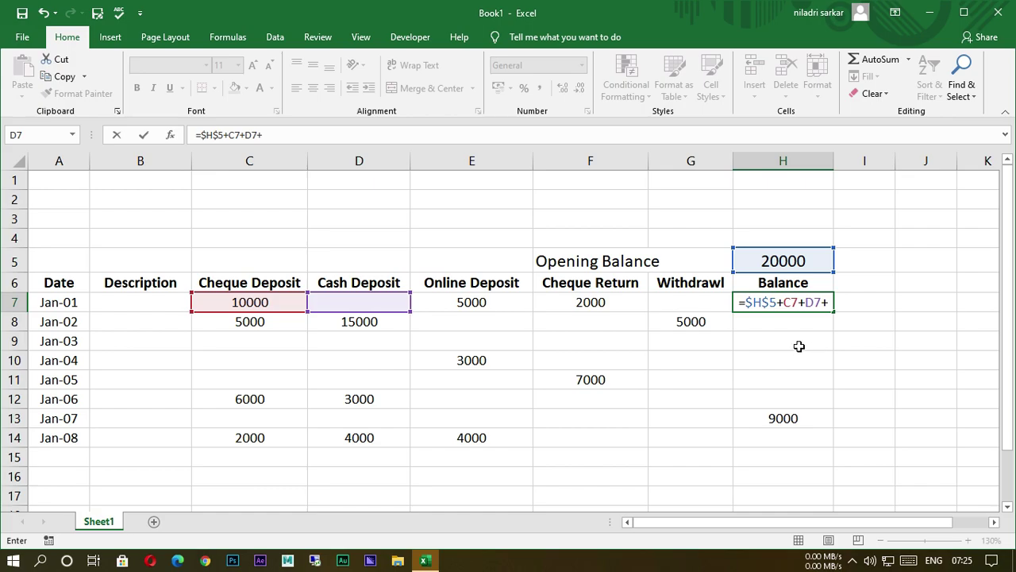
left_click(466, 303)
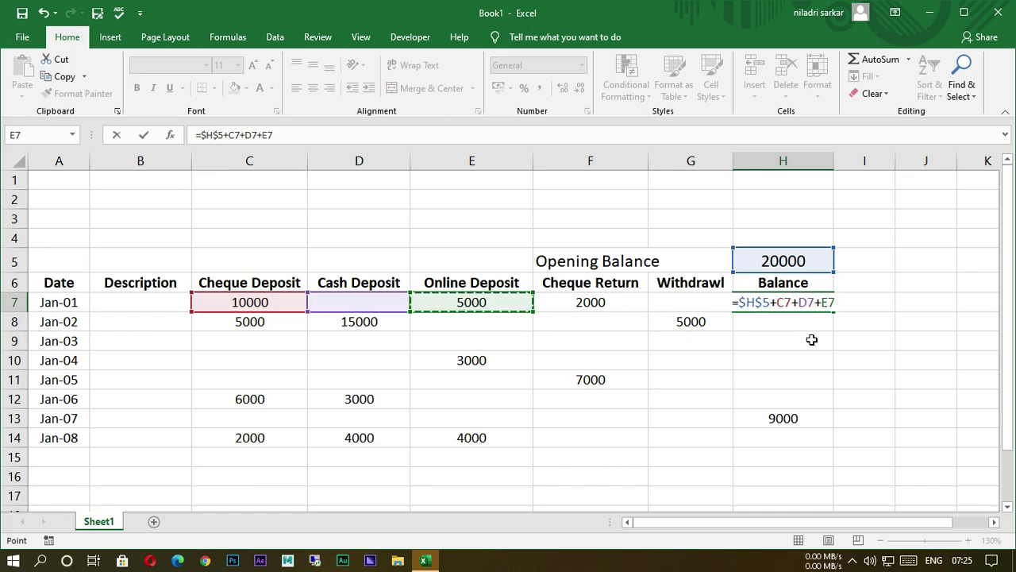
type("-")
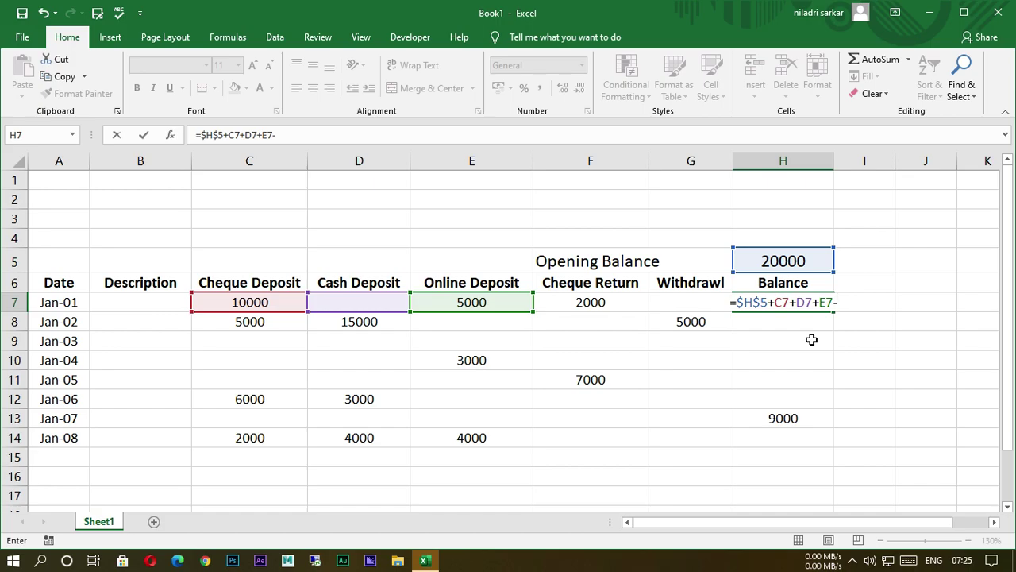
left_click(608, 308)
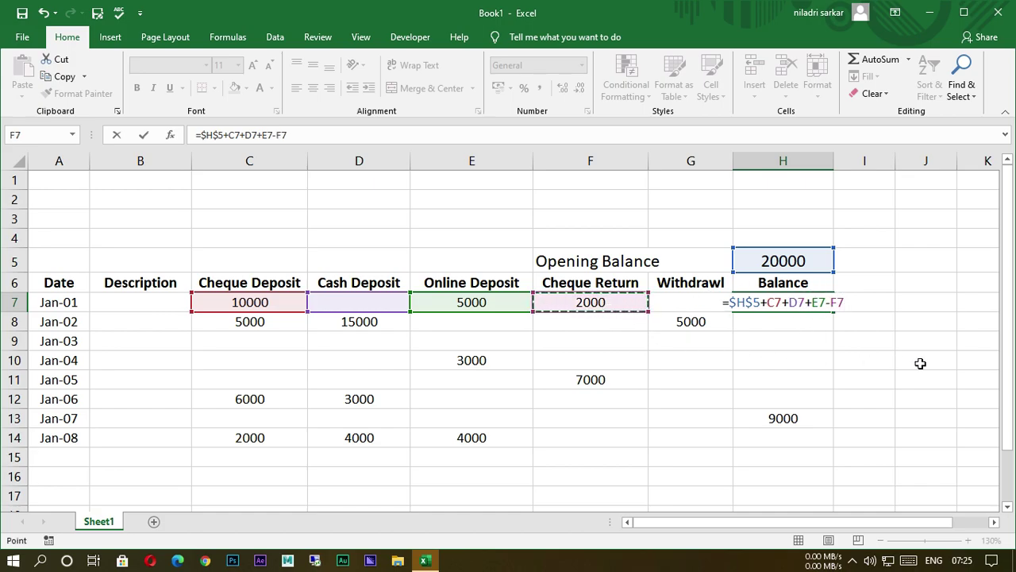
type("-")
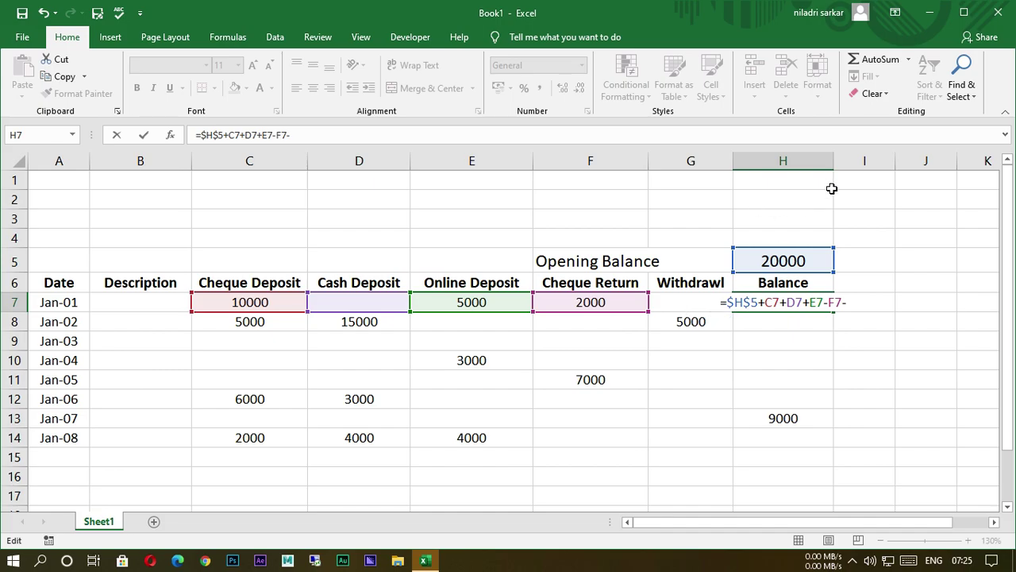
Erase the faulty H7 formula and widen the Balance column H.
left_click(869, 238)
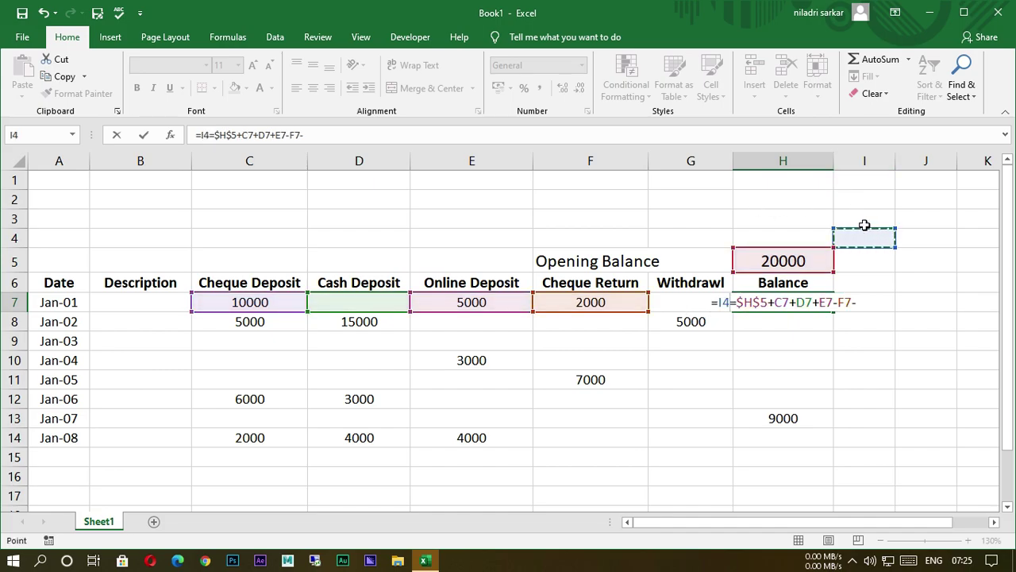
key("Right")
key("Down")
key("Down")
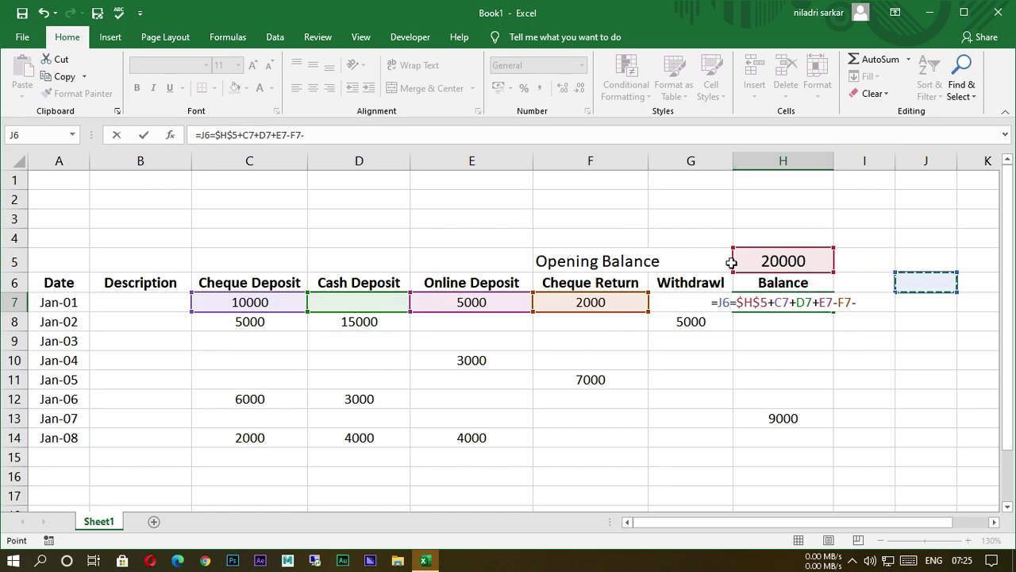
left_click(341, 138)
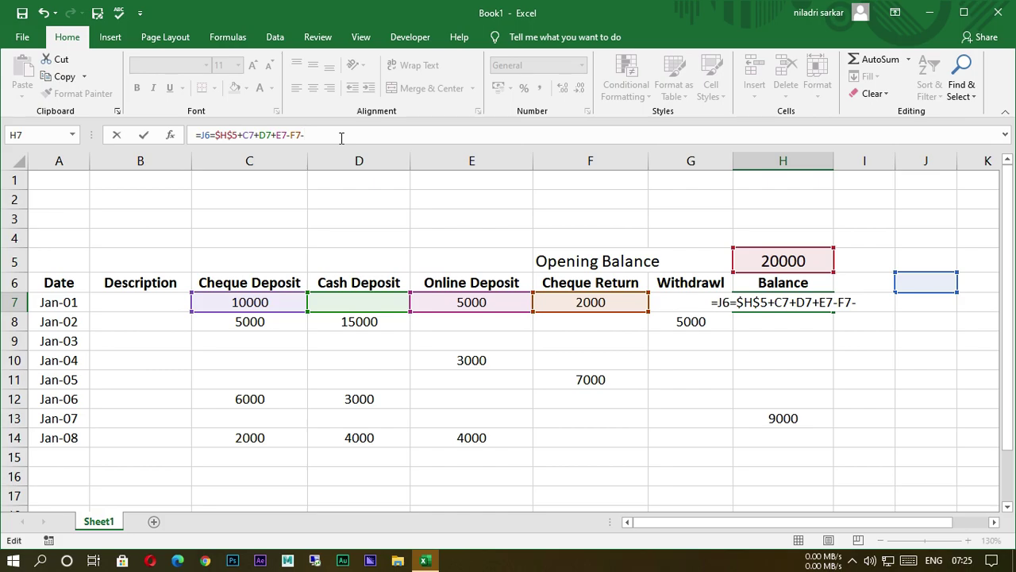
key("BackSpace")
key("BackSpace")
key("BackSpace")
key("BackSpace")
key("BackSpace")
key("BackSpace")
key("BackSpace")
key("BackSpace")
key("BackSpace")
key("BackSpace")
key("BackSpace")
key("BackSpace")
key("BackSpace")
key("BackSpace")
key("BackSpace")
key("BackSpace")
key("BackSpace")
key("BackSpace")
key("BackSpace")
key("BackSpace")
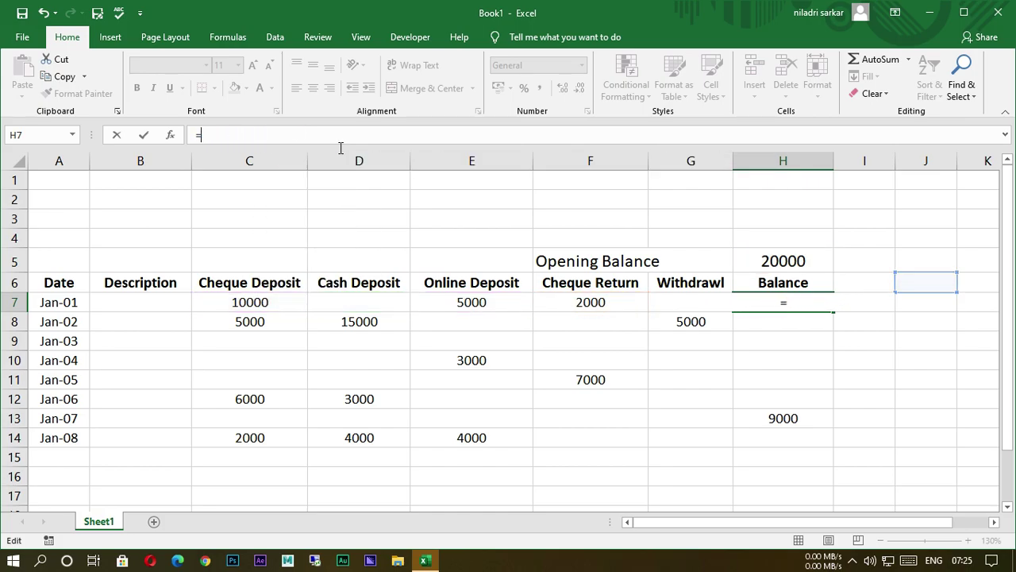
left_click_drag(902, 380, 866, 379)
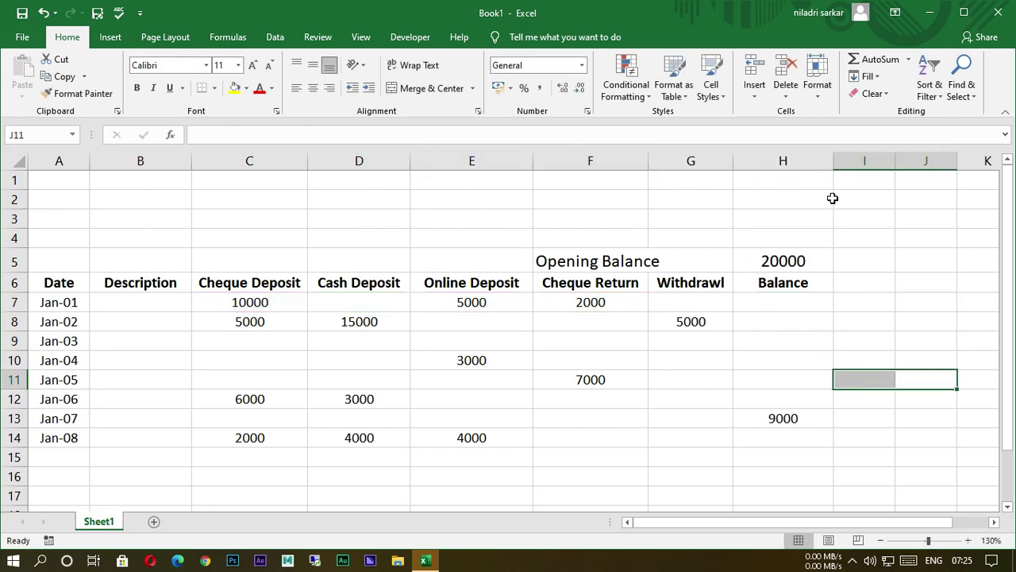
left_click_drag(844, 169, 864, 169)
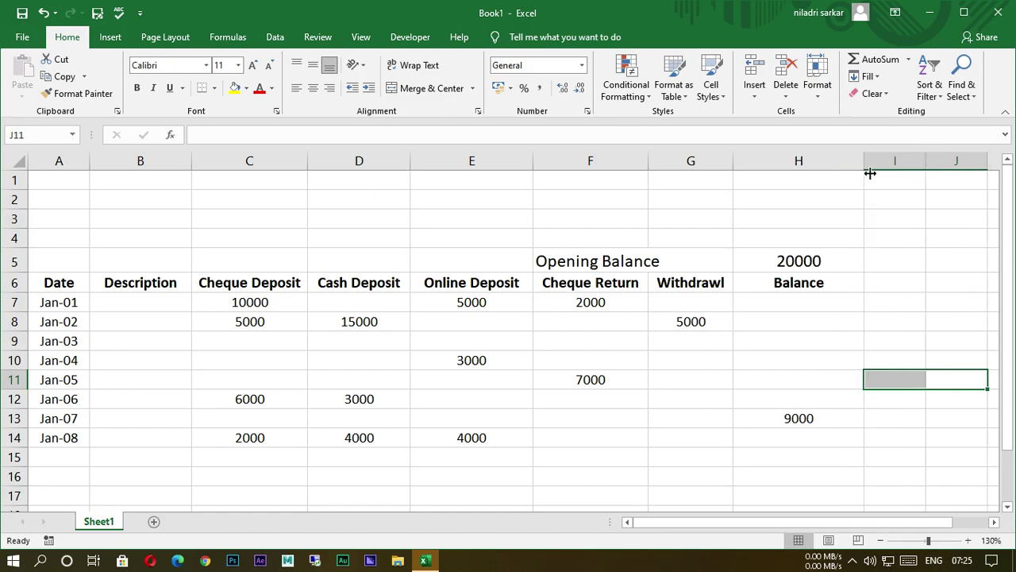
Re-enter H7 as =$H$5+C7+D7+E7-F7-G7 for the Jan-01 balance.
left_click(767, 304)
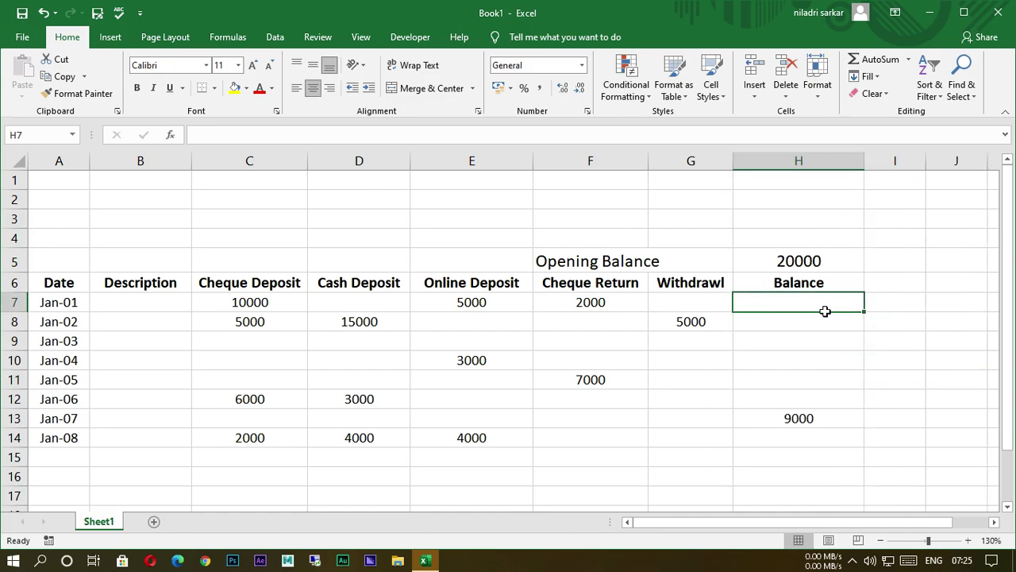
type("=")
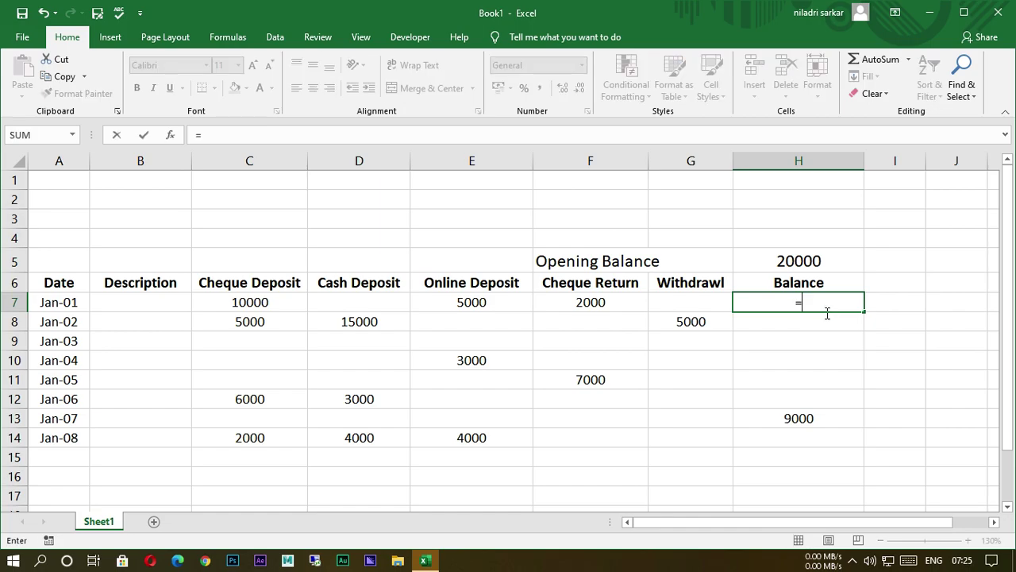
left_click(811, 268)
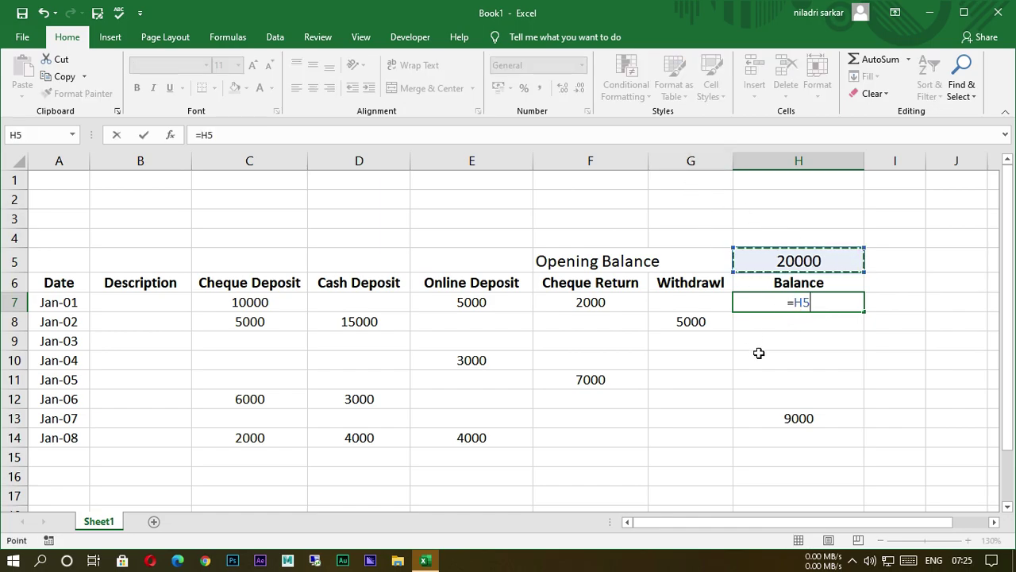
key("F4")
type("+")
left_click(232, 310)
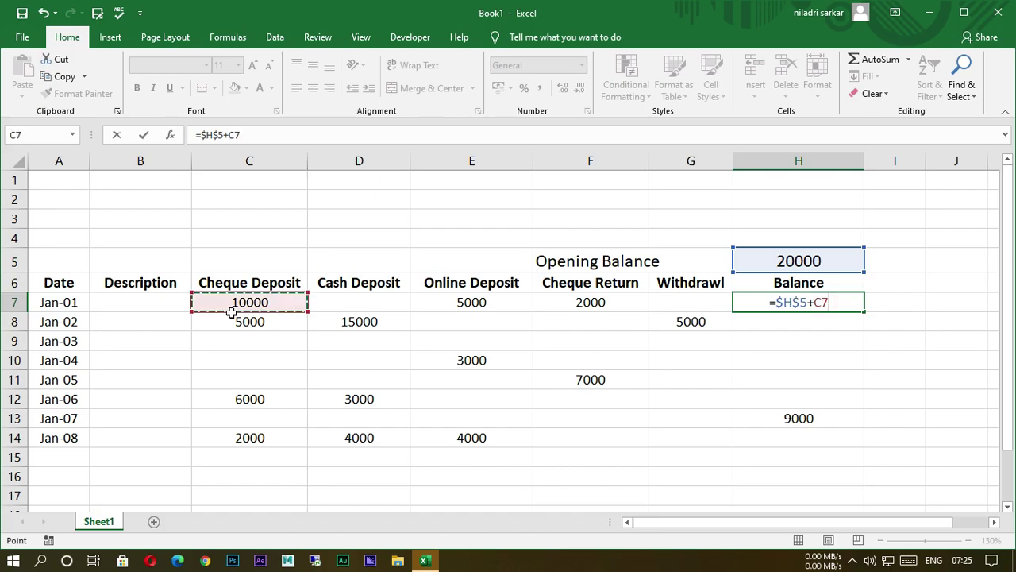
type("+")
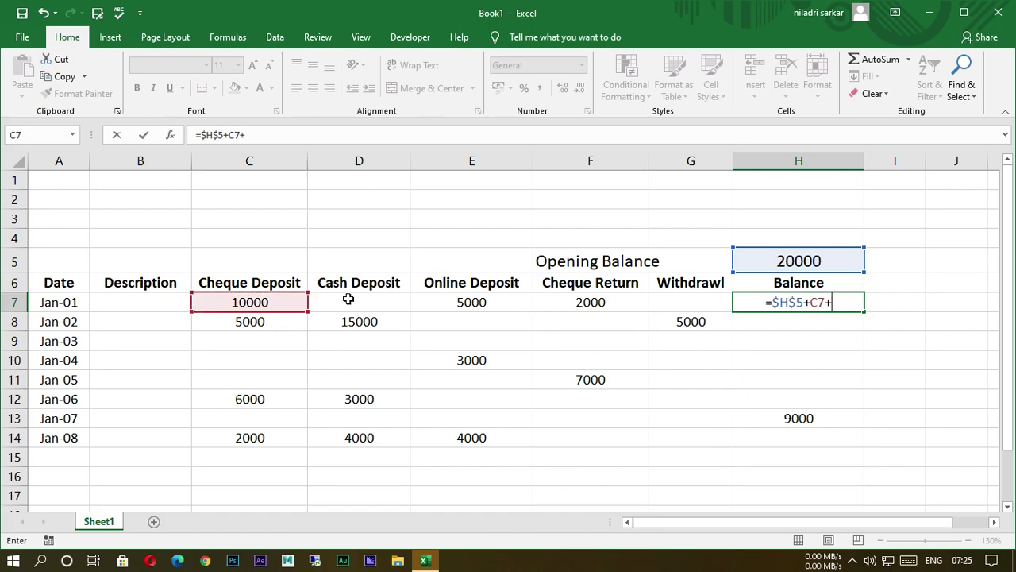
left_click(358, 307)
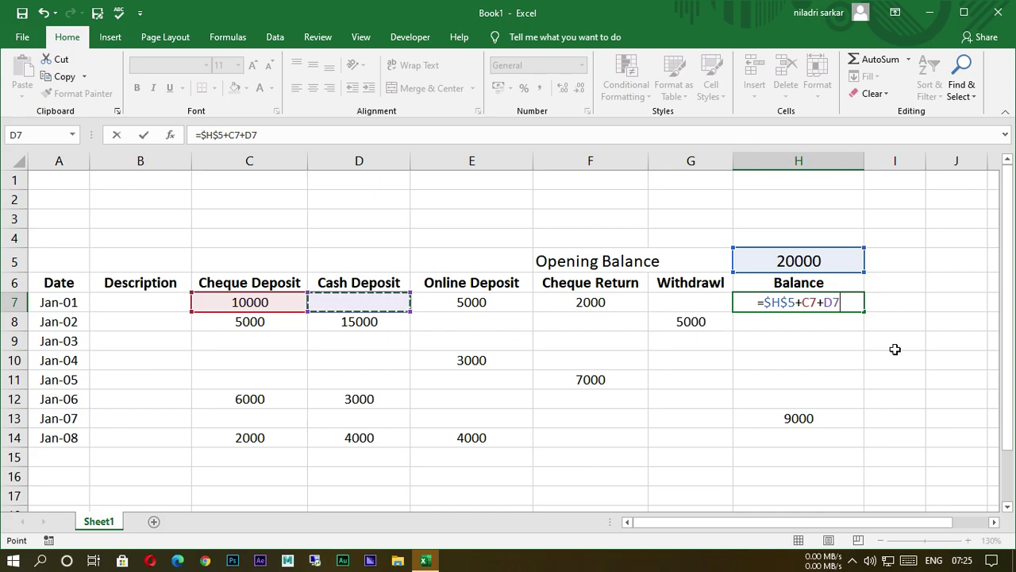
type("+")
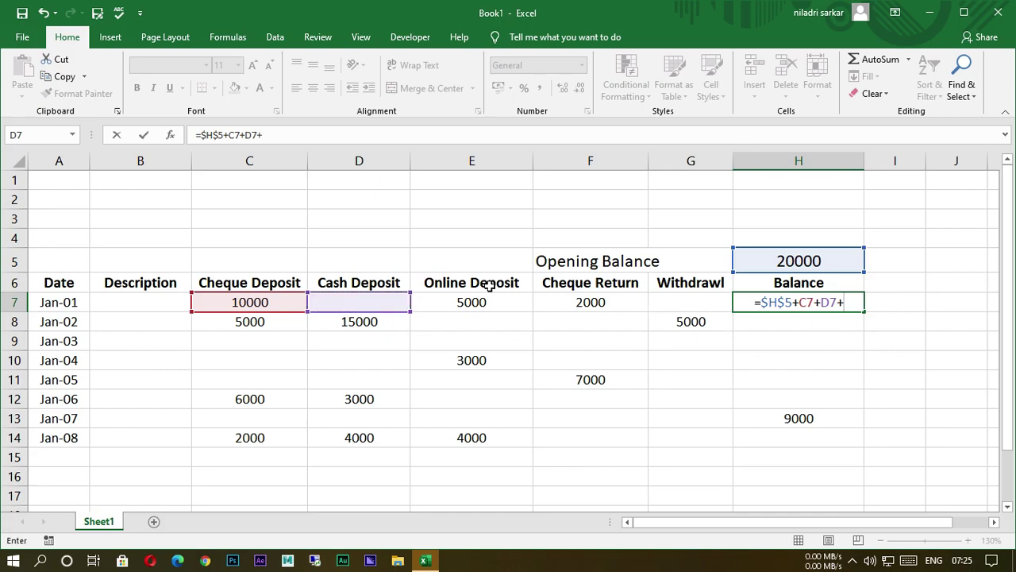
left_click(462, 309)
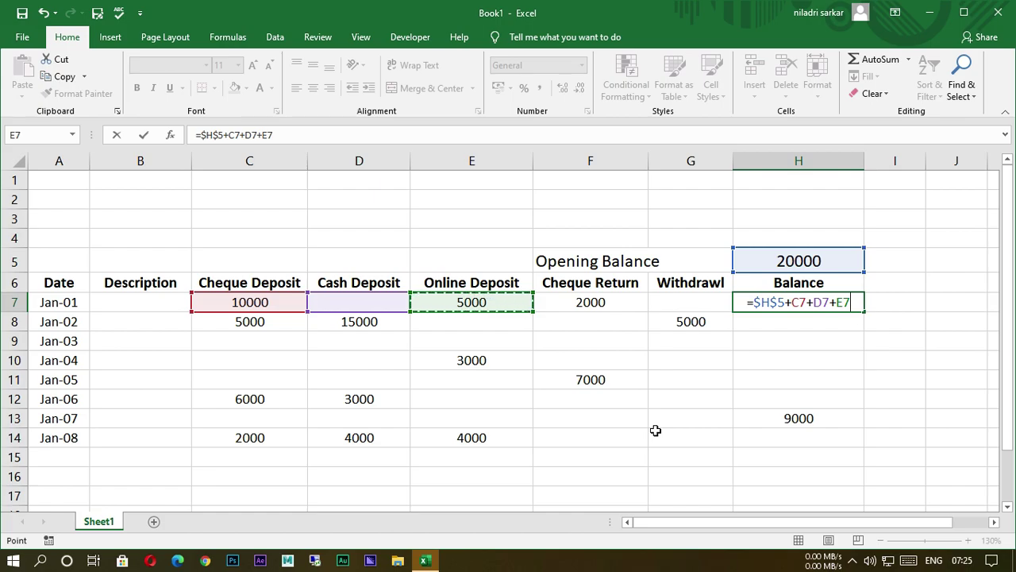
type("-")
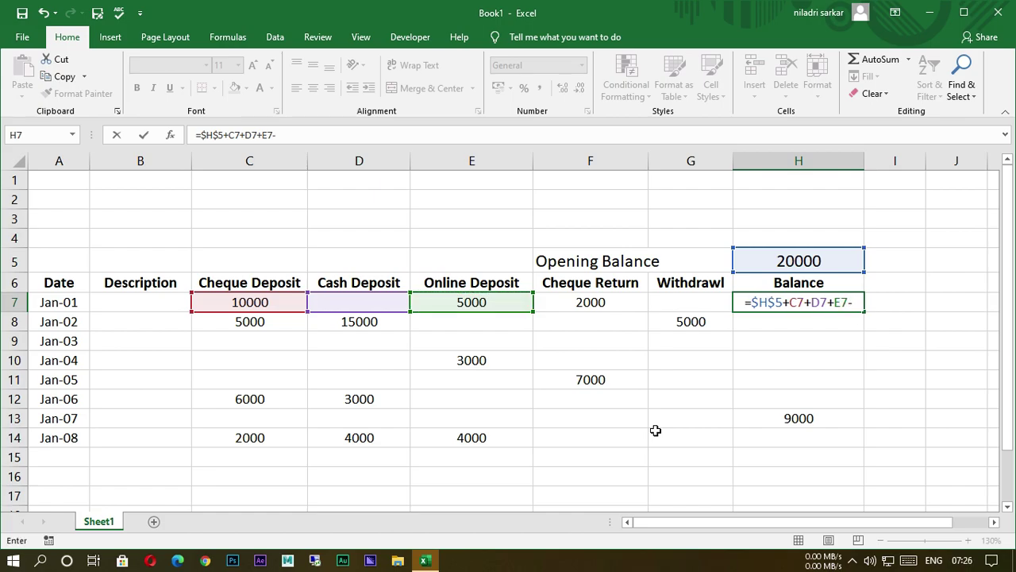
left_click(597, 311)
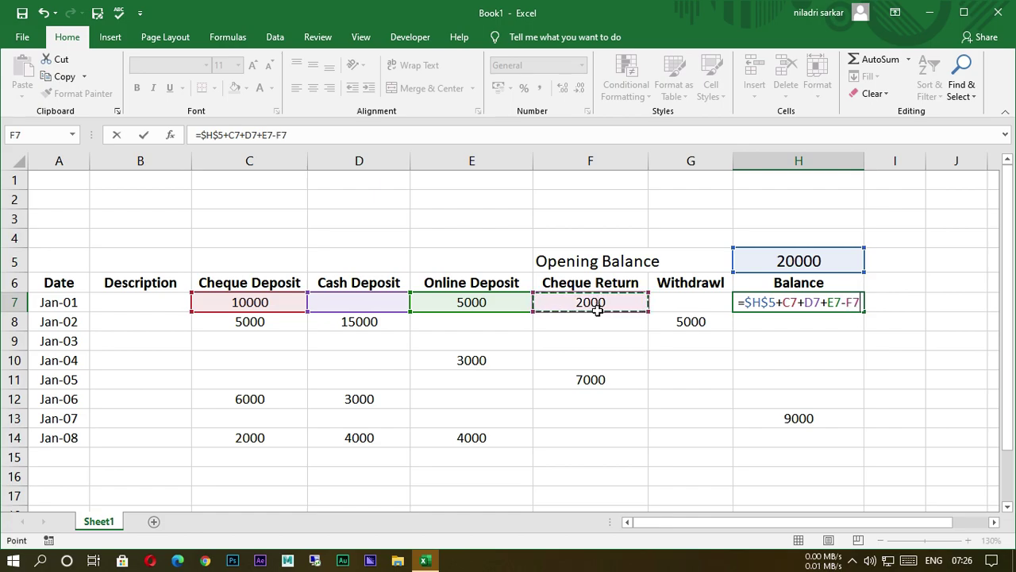
type("-")
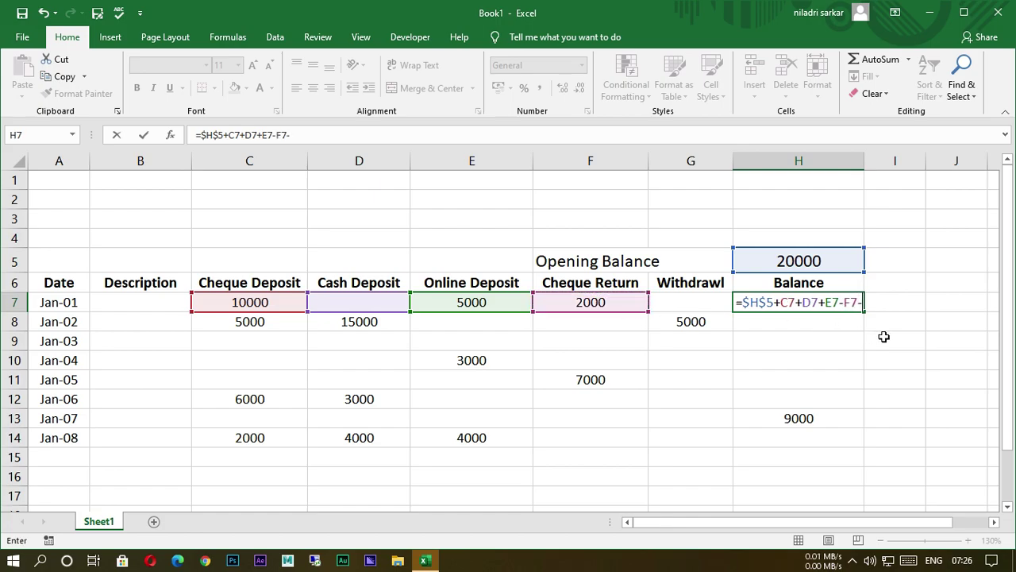
left_click(675, 311)
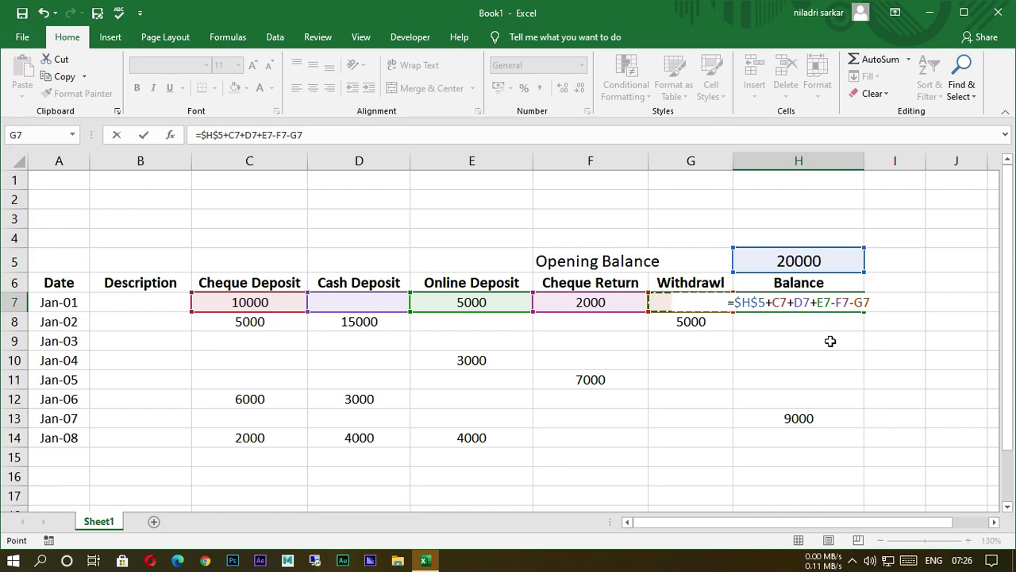
Commit the H7 formula and fill it down to H14, showing balances 33000 through 30000.
key("Return")
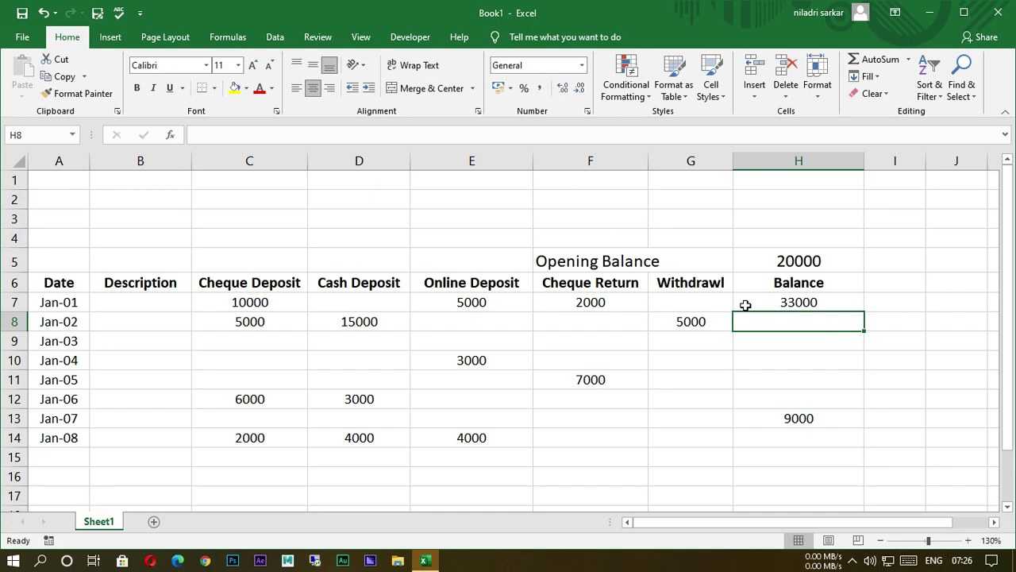
scroll(675, 291, "up", 1, "ctrl")
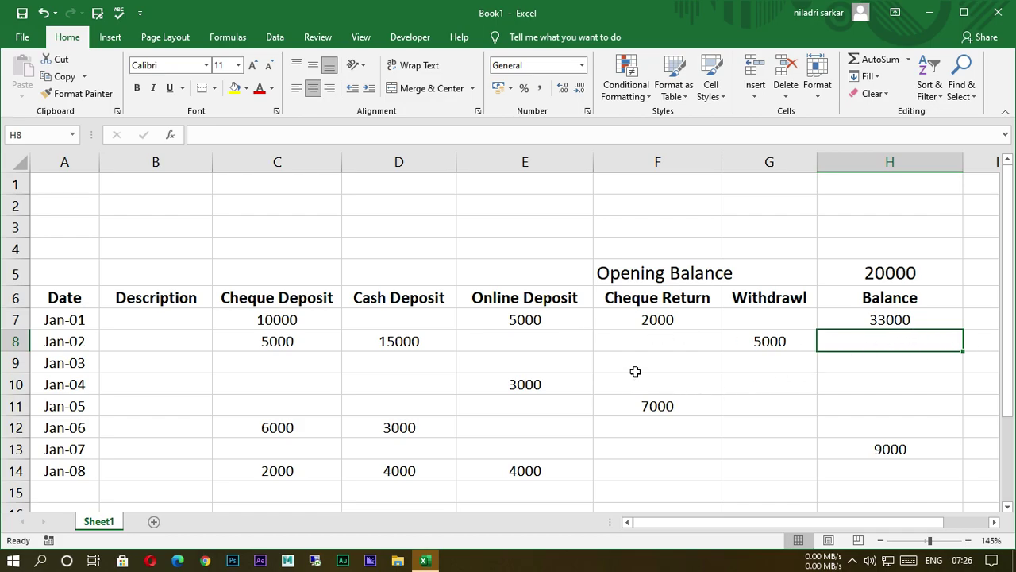
scroll(607, 353, "down", 1, "ctrl")
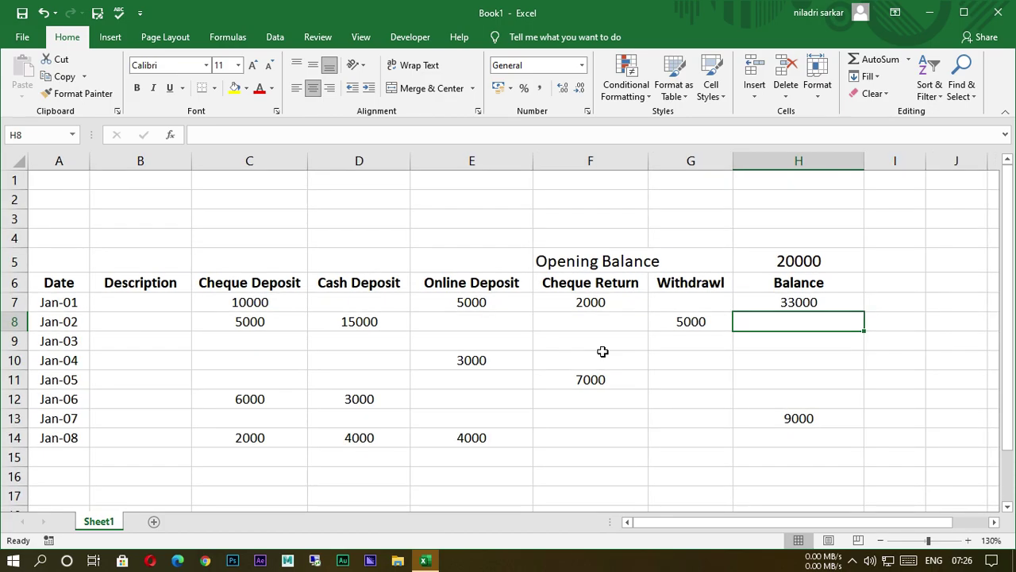
left_click(829, 358)
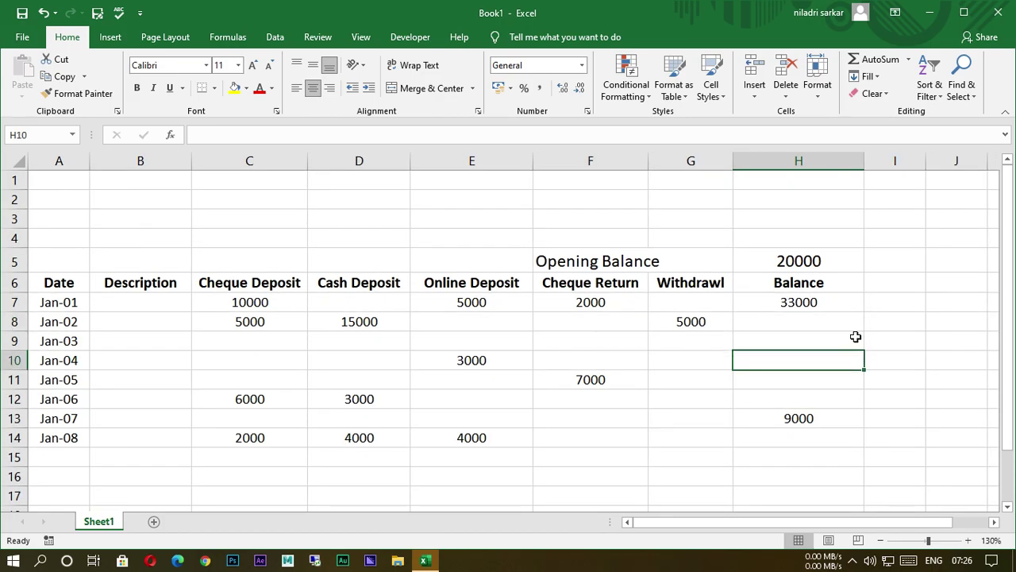
left_click(787, 309)
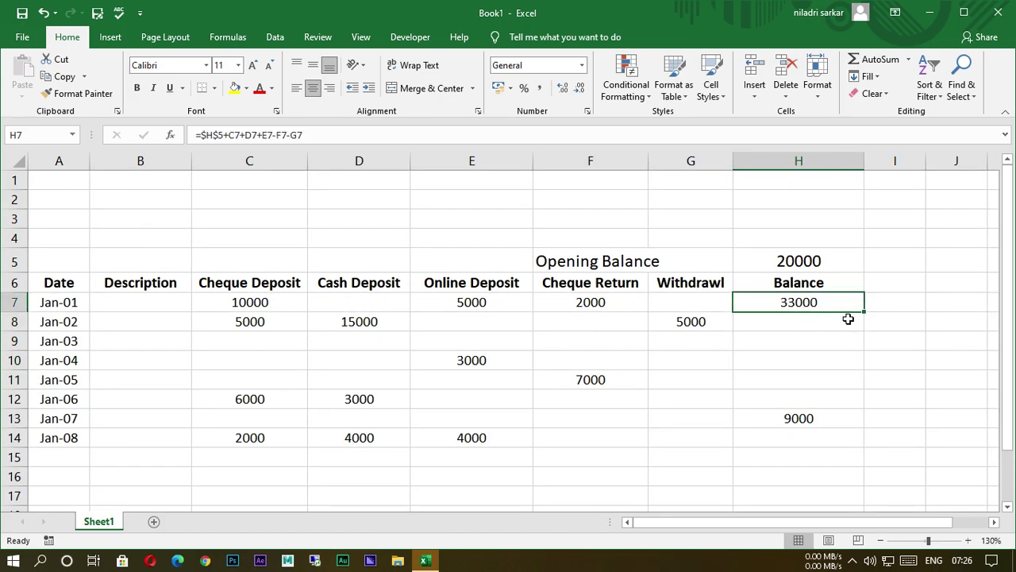
left_click_drag(870, 316, 881, 444)
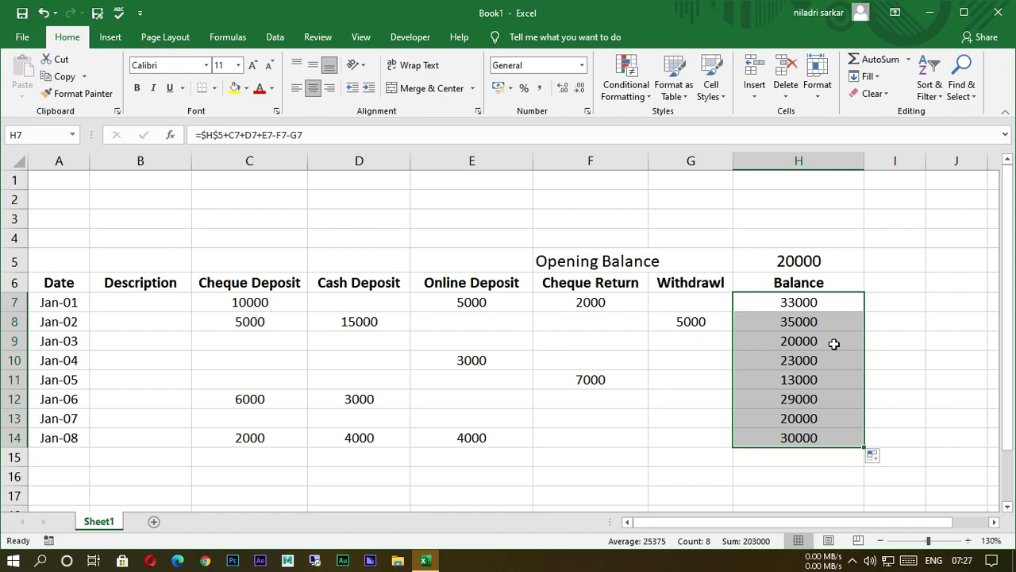
left_click(931, 377)
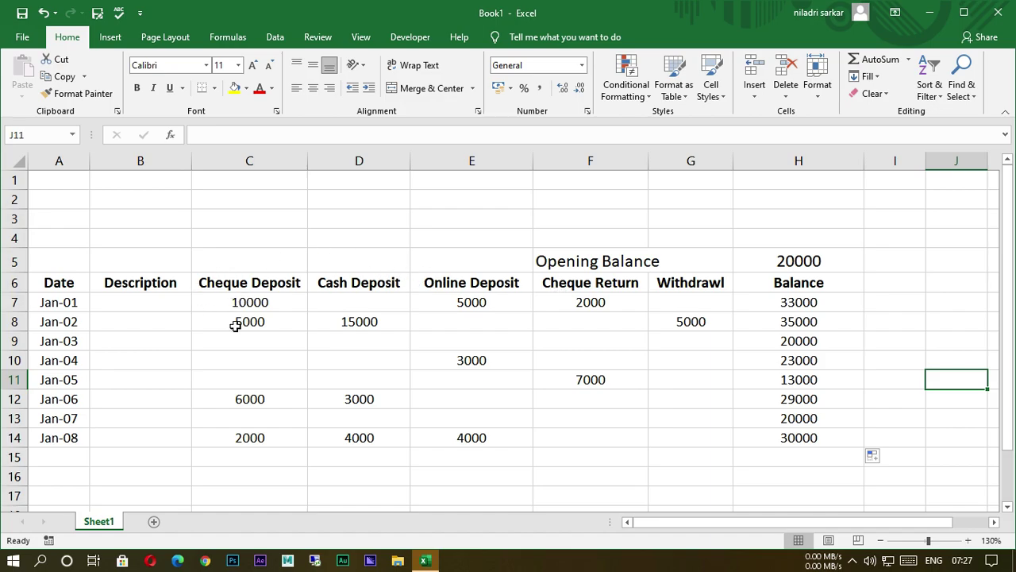
Insert a blank row at row 4, pushing Opening Balance to row 6 and headers to row 7.
right_click(24, 238)
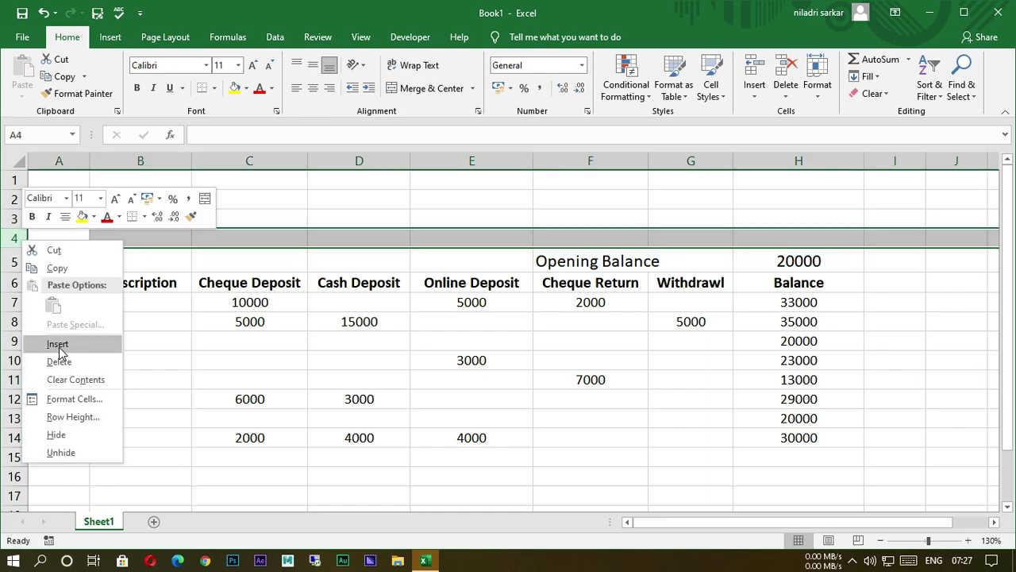
left_click(62, 350)
left_click(678, 443)
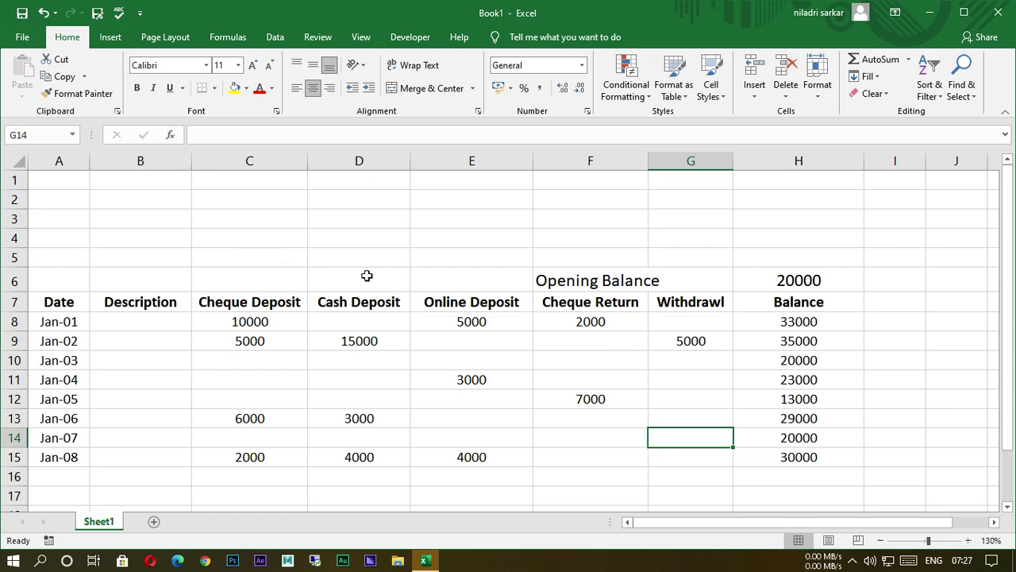
left_click_drag(328, 260, 705, 263)
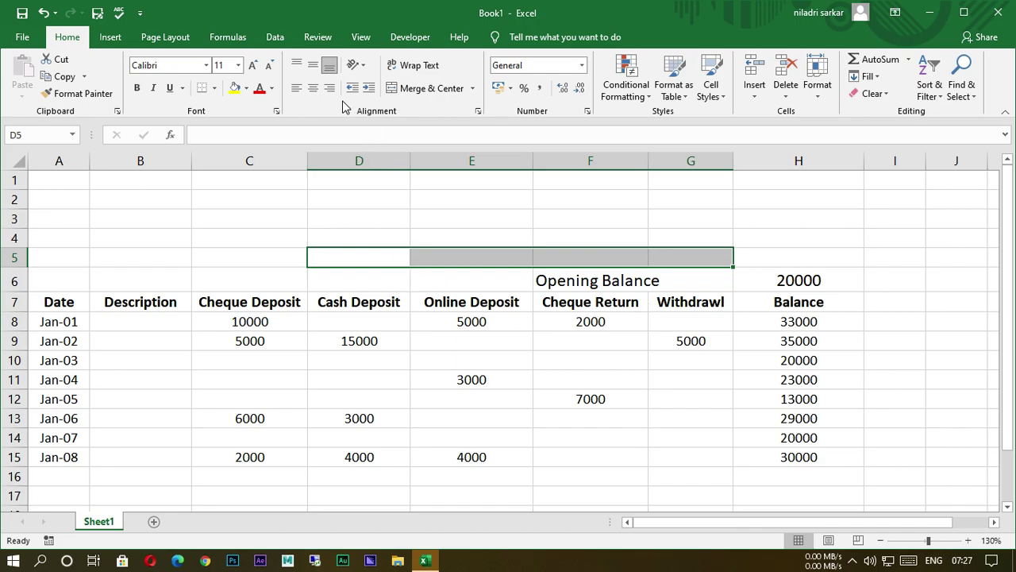
Merge D5:G5 and enter the title BANK TRANSACTION REPORT.
left_click(439, 89)
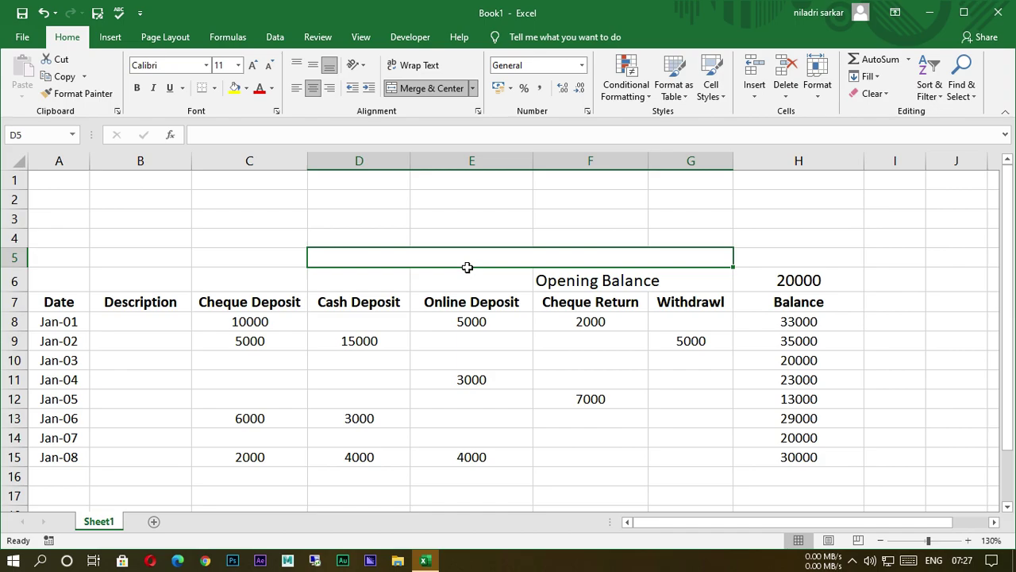
type("BAN")
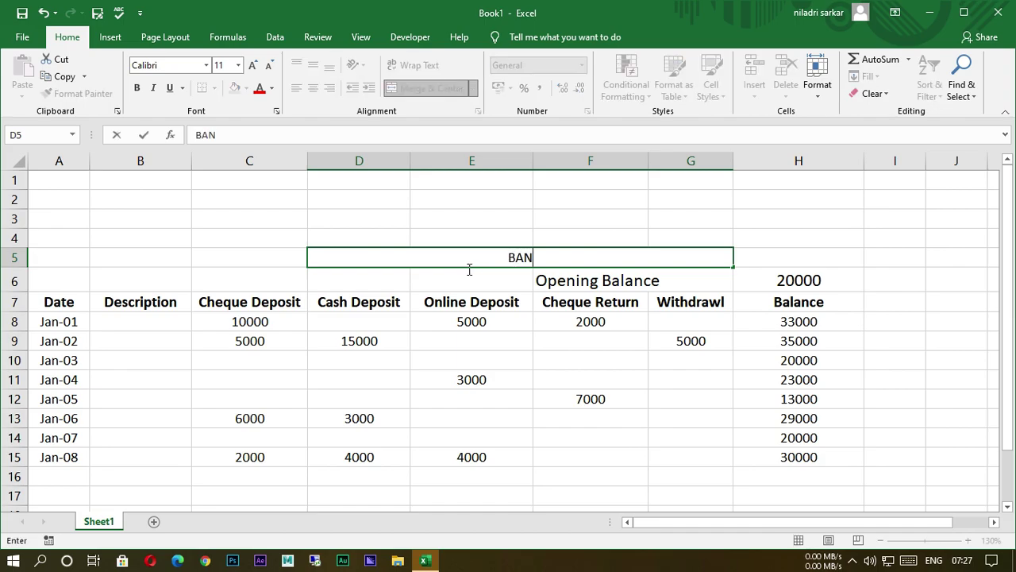
type("K TRA")
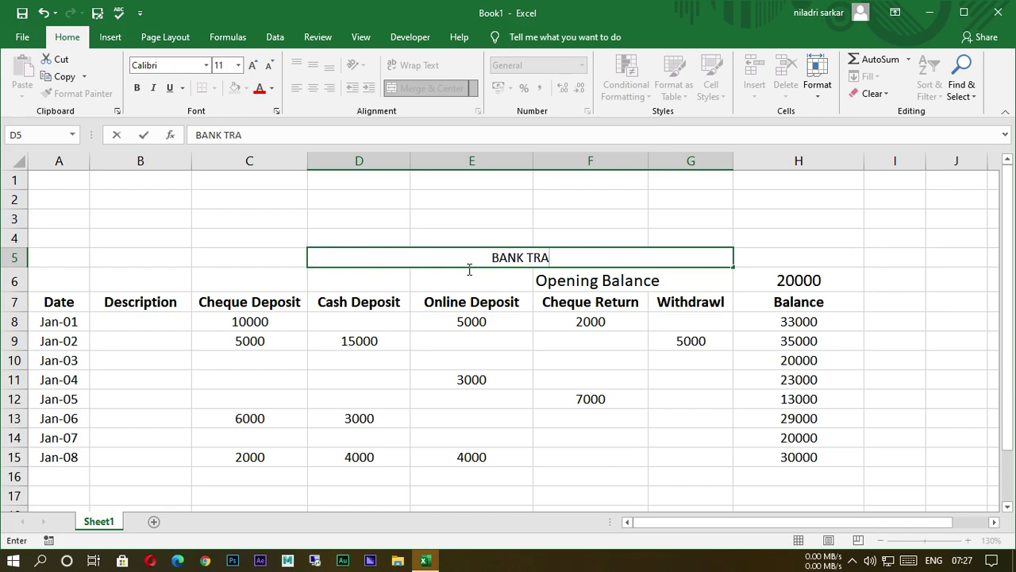
type("NSA")
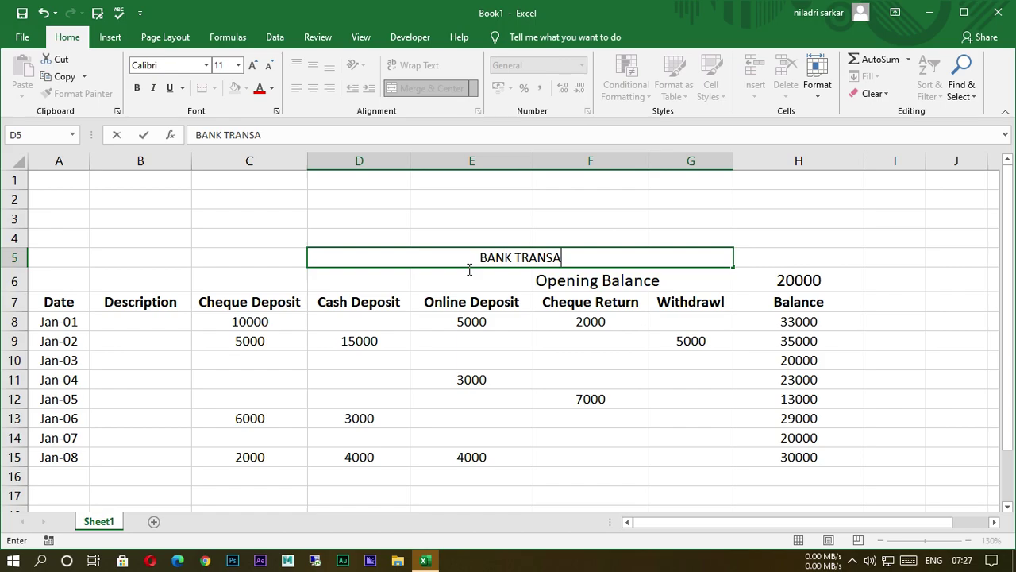
type("CTIO")
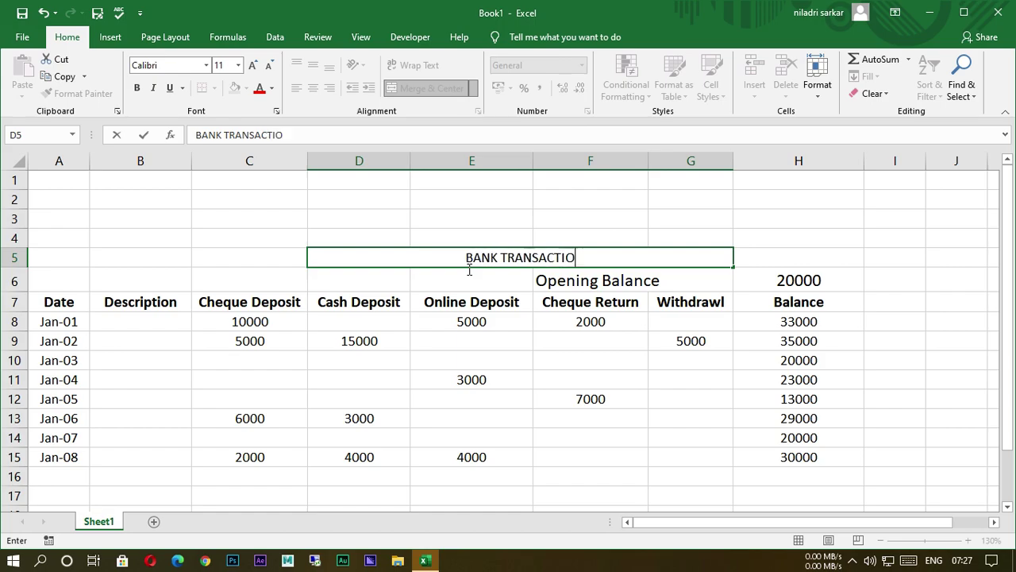
type("N REPORT")
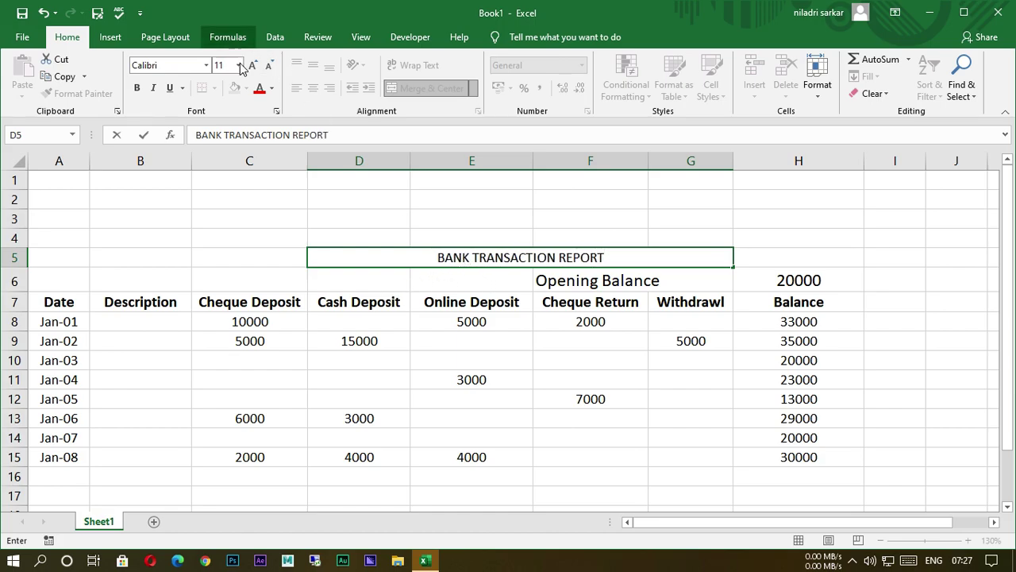
left_click(595, 386)
left_click(476, 260)
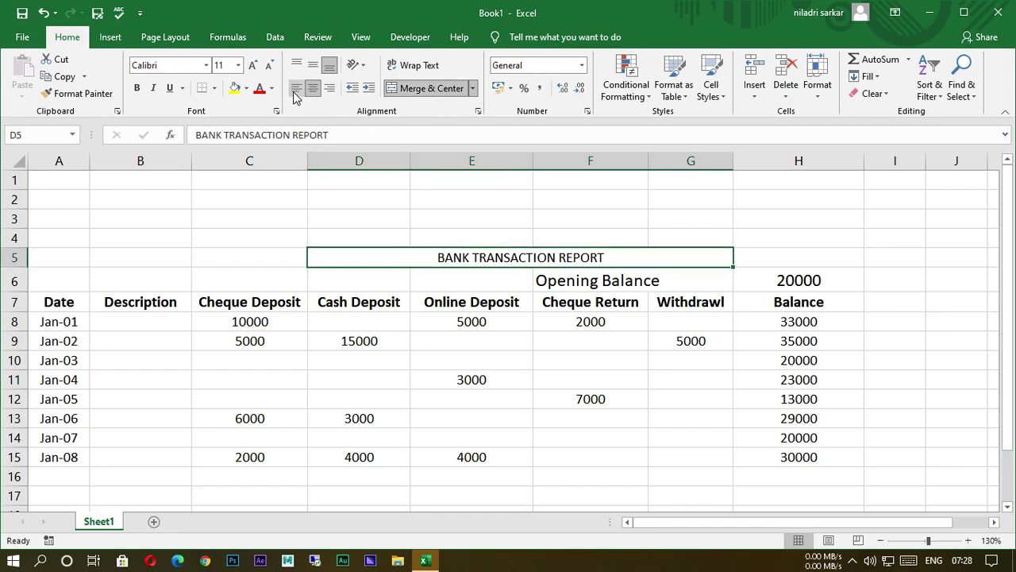
Style the title at 20-point size with white text on a black fill.
left_click(254, 65)
left_click(253, 66)
left_click(253, 65)
left_click(253, 66)
left_click(253, 65)
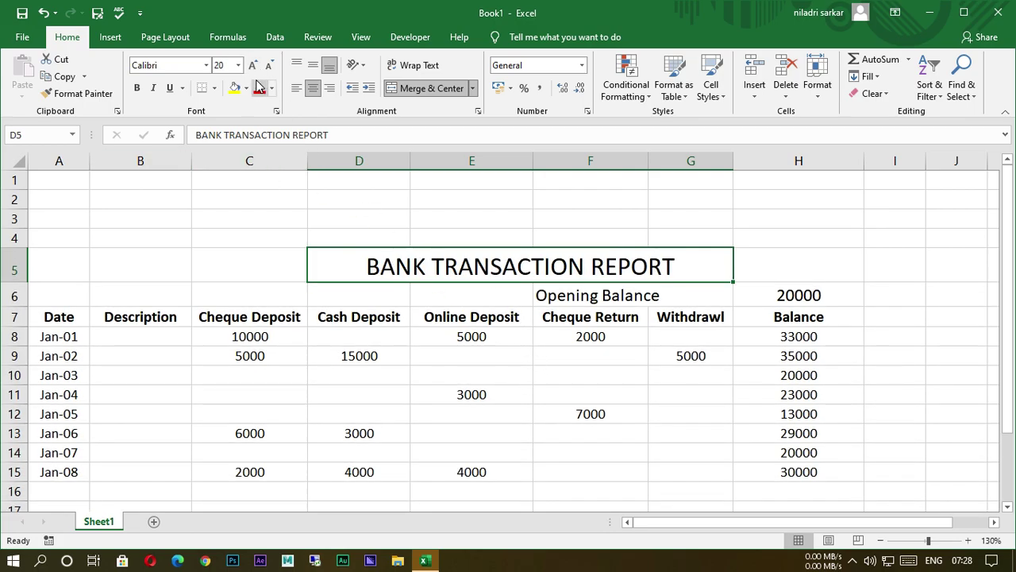
left_click(247, 89)
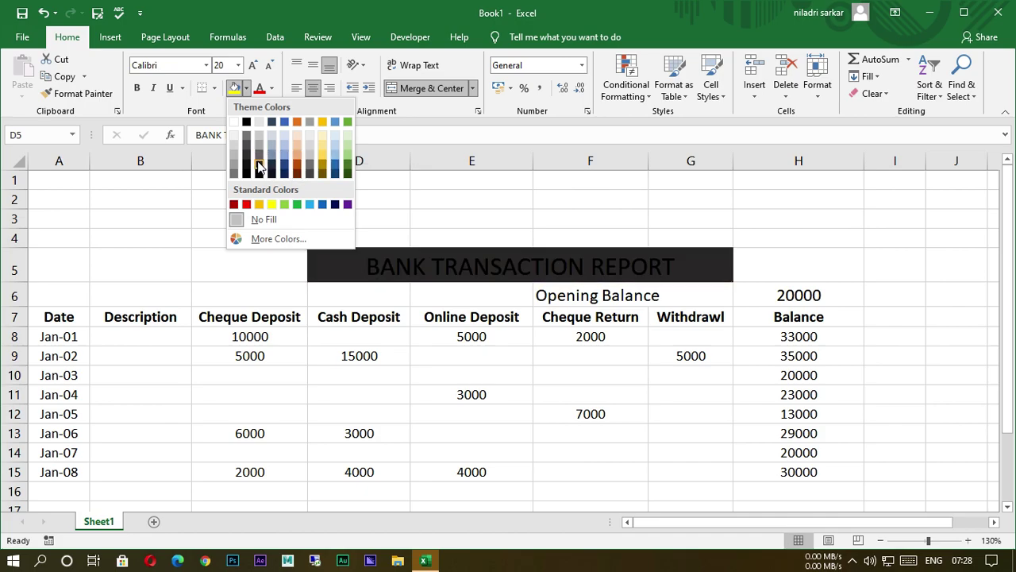
left_click(258, 166)
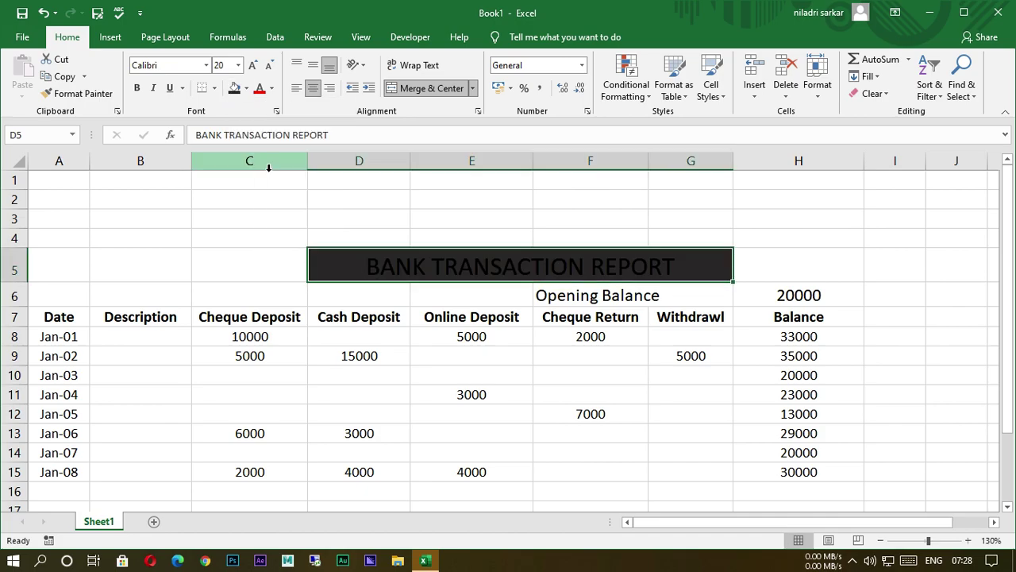
left_click(271, 95)
left_click(265, 141)
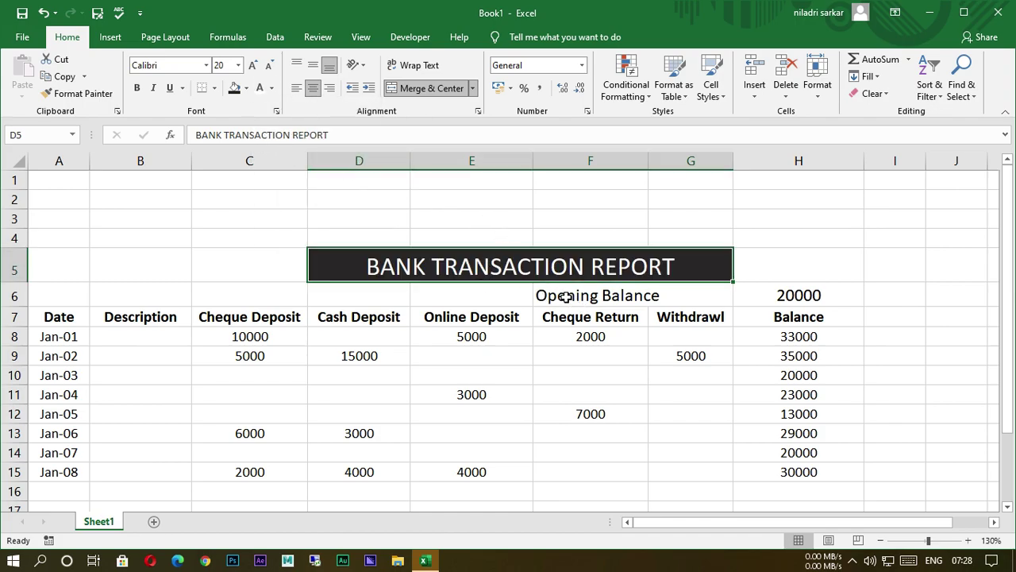
Give the Opening Balance cells F6:G6 a black fill and white text.
left_click_drag(556, 300, 655, 304)
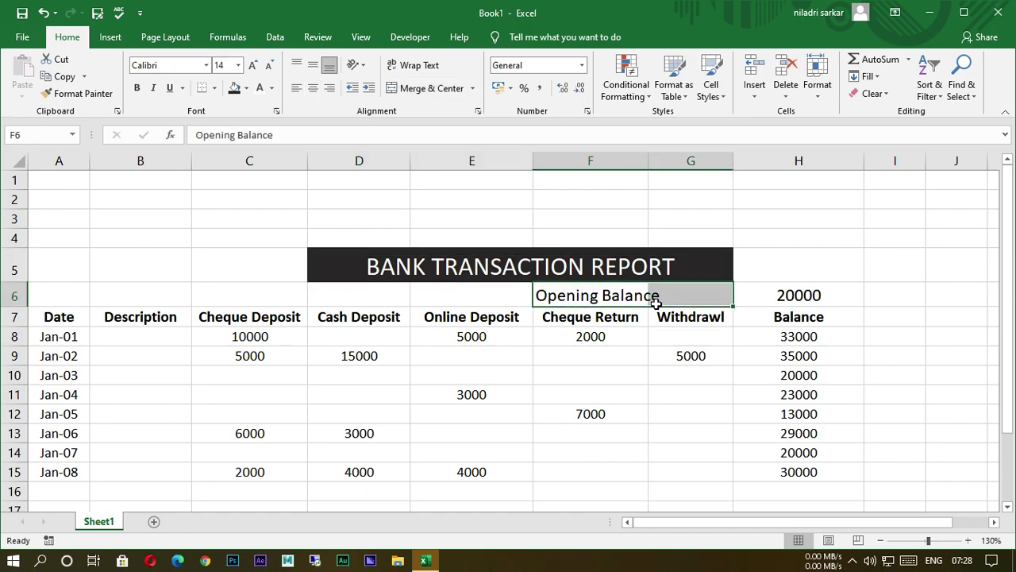
left_click(236, 90)
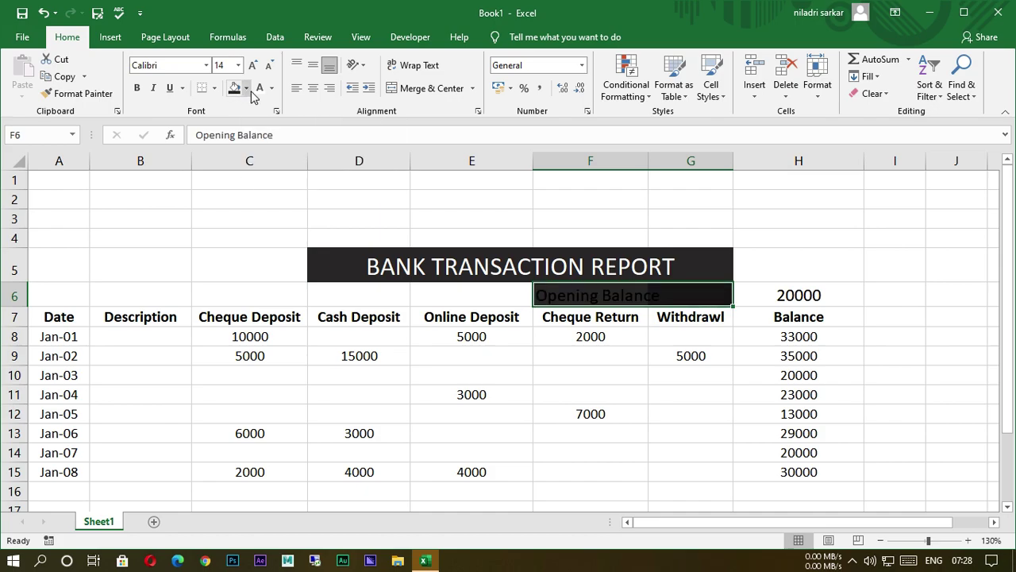
left_click(260, 92)
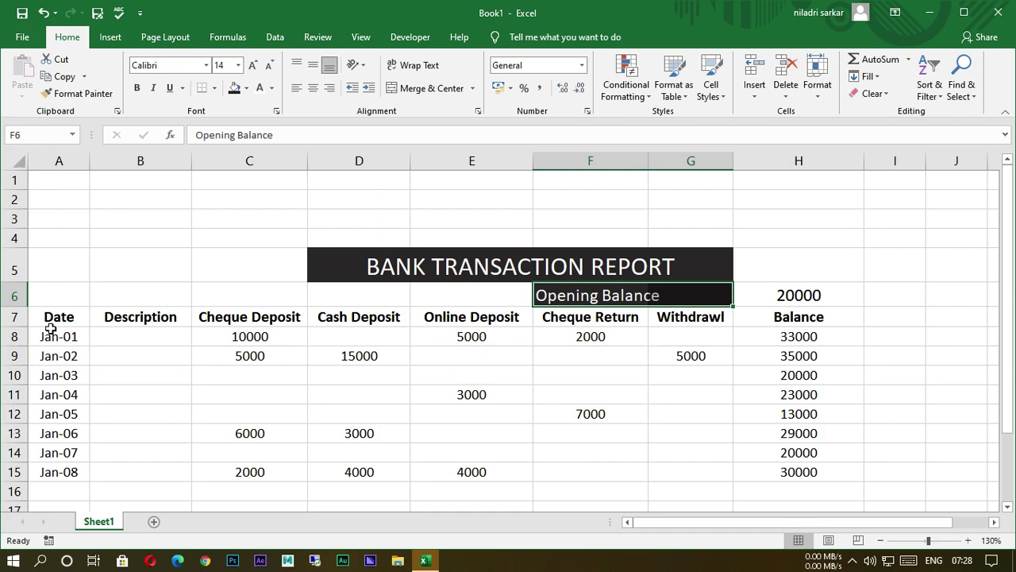
Apply All Borders to the ledger table A7:H15.
left_click_drag(48, 327, 766, 481)
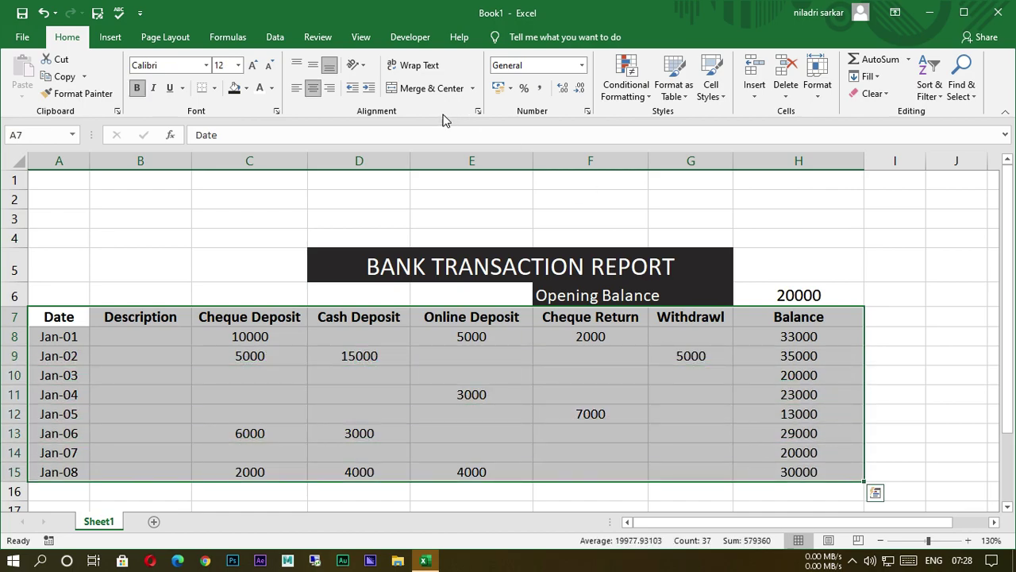
left_click(215, 89)
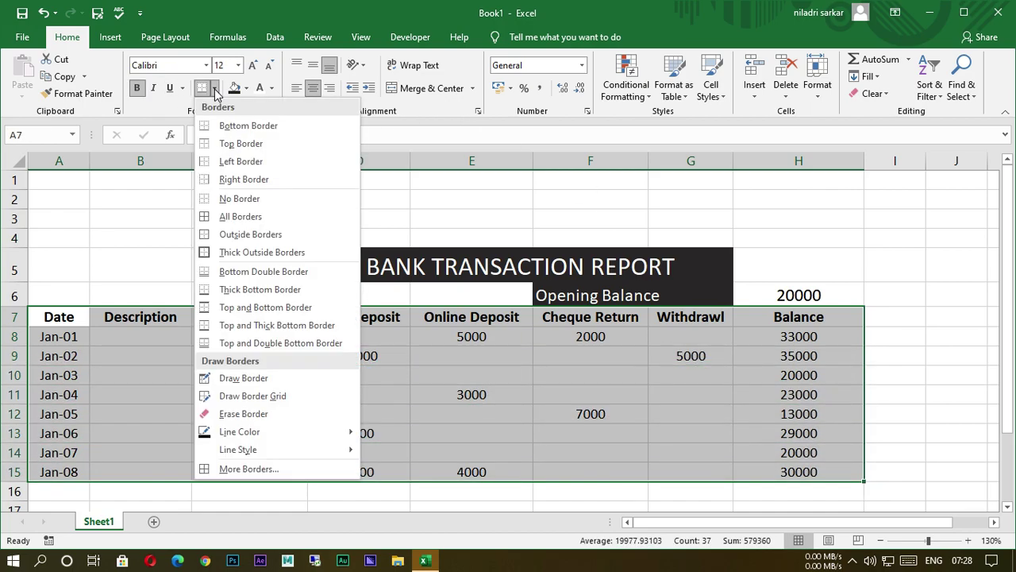
left_click(209, 218)
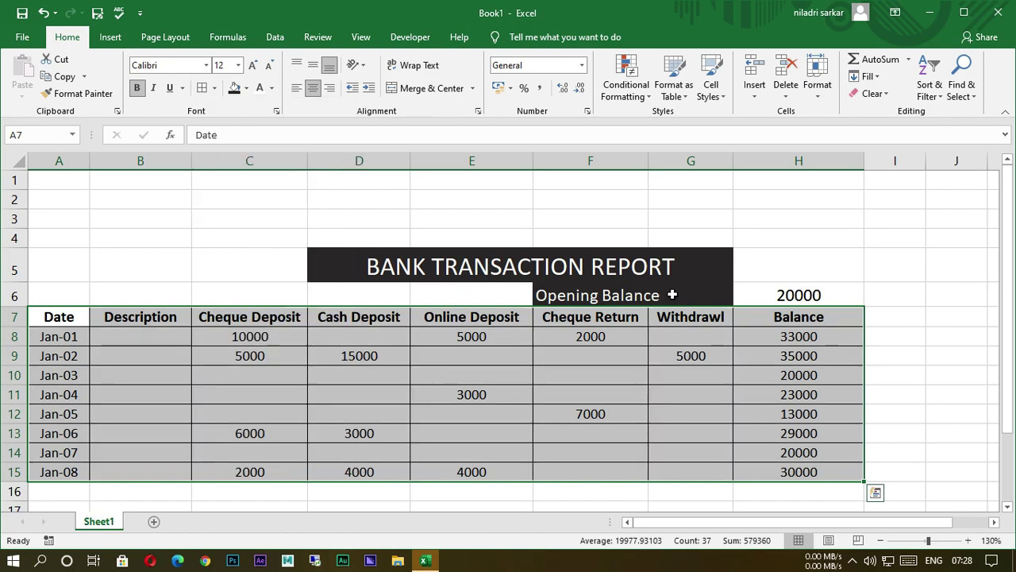
left_click(812, 296)
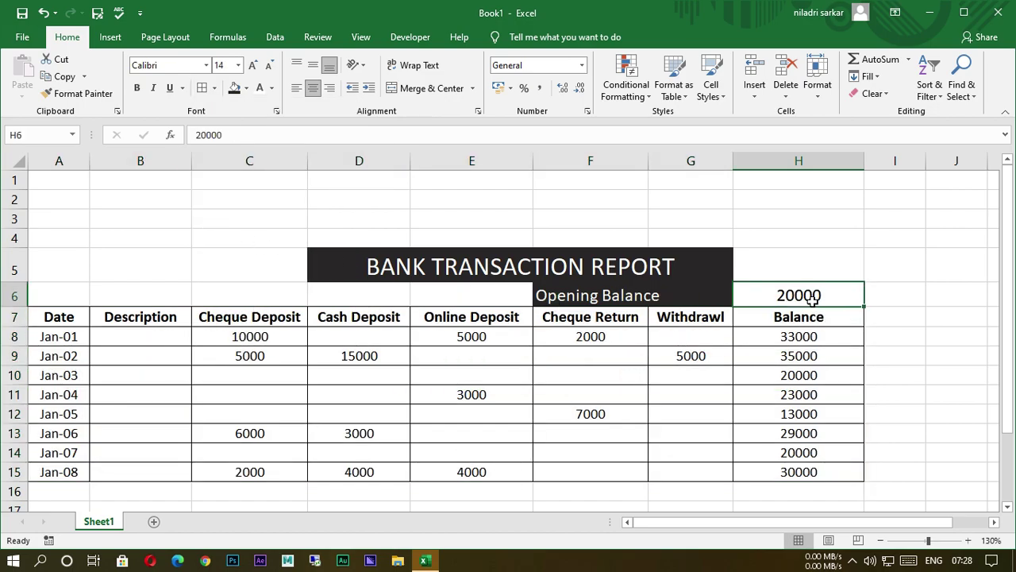
Colour the 20000 opening balance in H6 red.
left_click(271, 90)
left_click(276, 226)
left_click(762, 220)
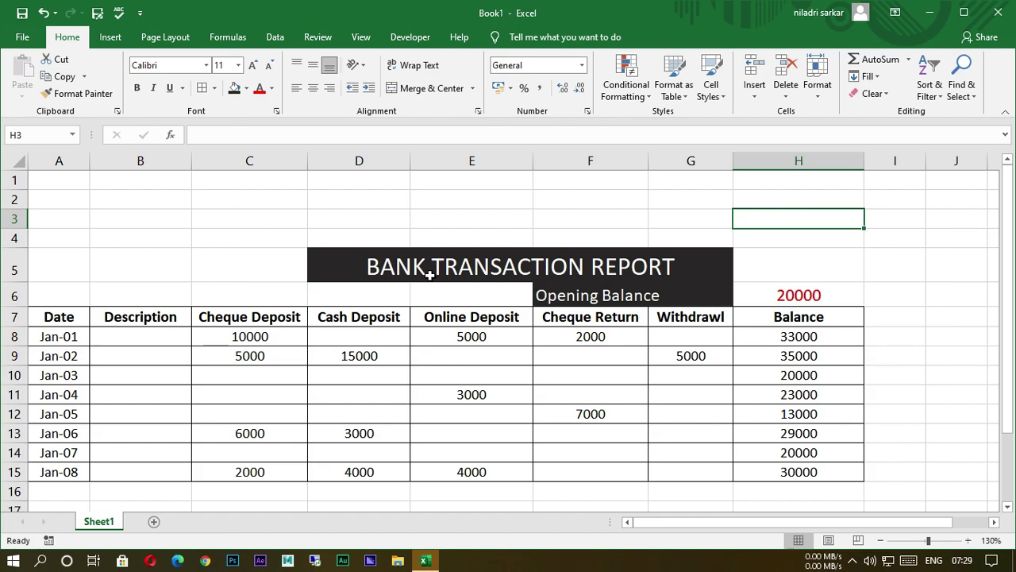
Make the dated entry rows A8:H15 bold.
scroll(516, 297, "down", 1)
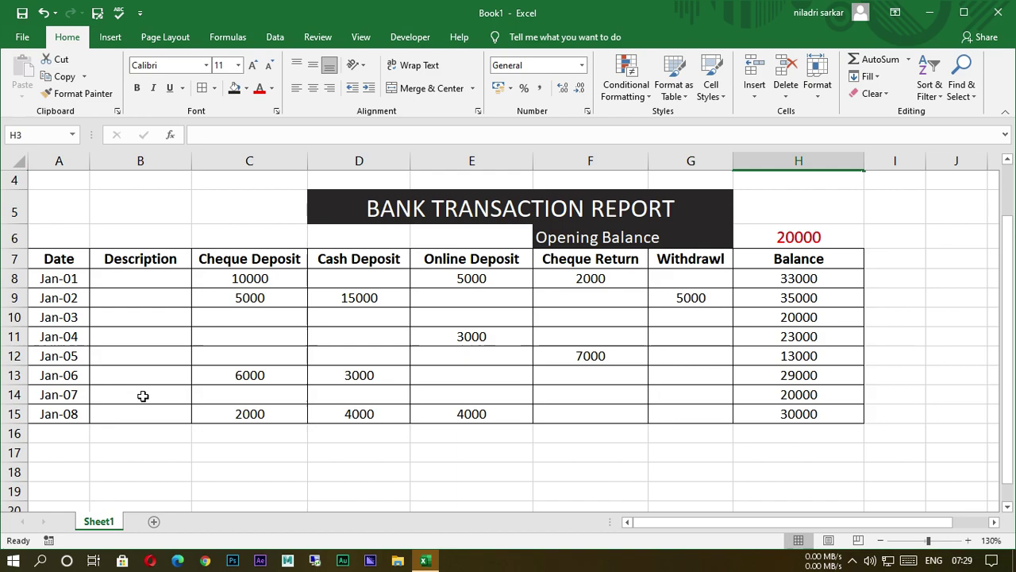
left_click_drag(45, 286, 758, 408)
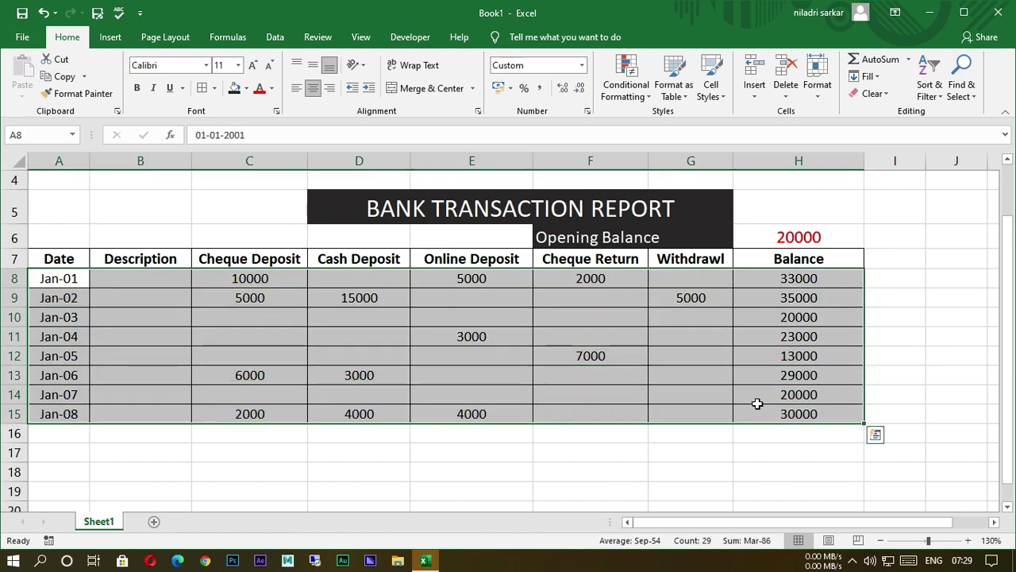
left_click(137, 89)
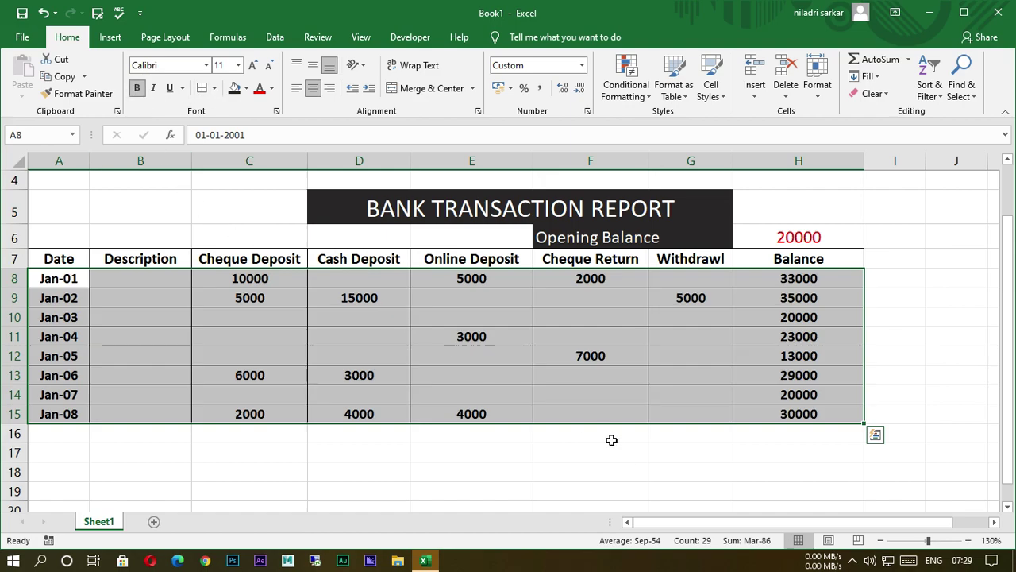
left_click(610, 449)
scroll(445, 386, "up", 1)
scroll(444, 385, "up", 1)
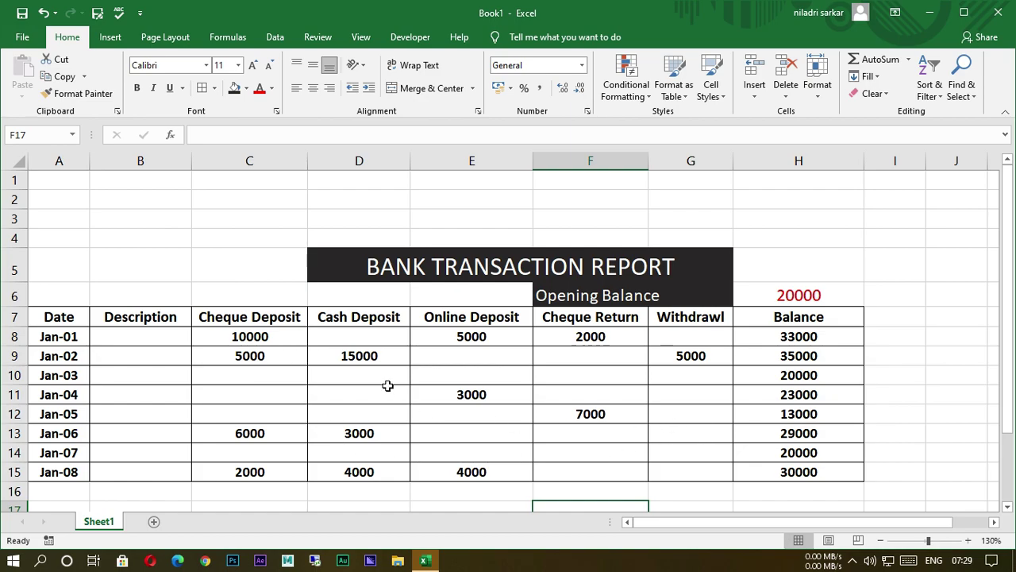
Enter a 5000 Jan-04 cheque deposit, plus a 2000 cheque return and 5000 withdrawal for Jan-07.
scroll(387, 385, "down", 1)
left_click(238, 342)
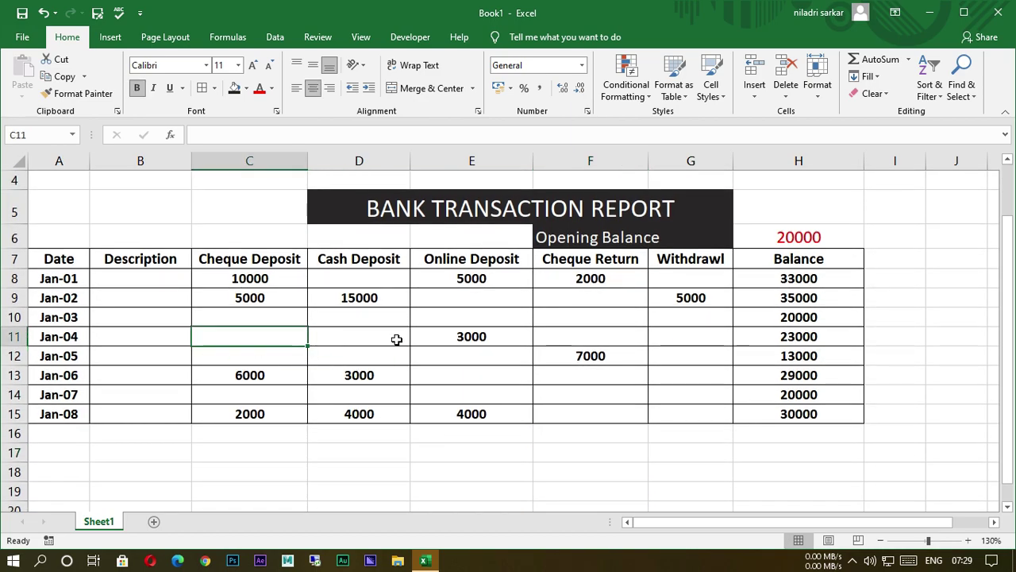
type("500")
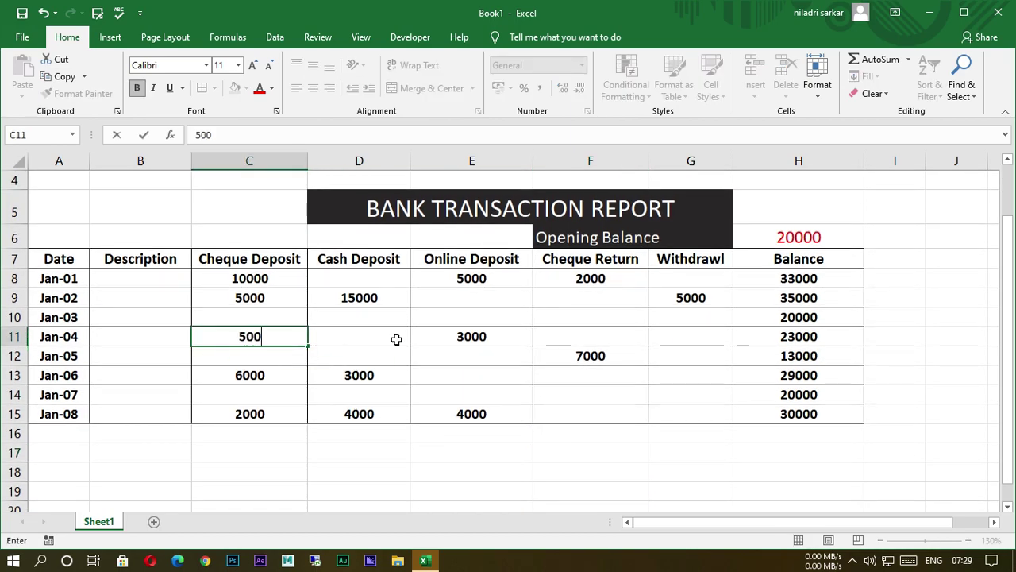
type("0")
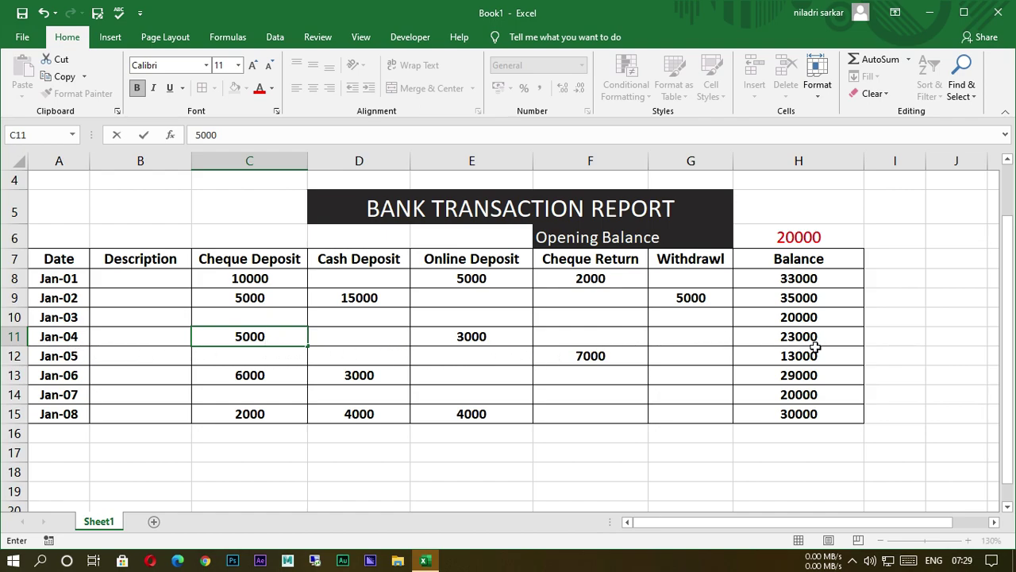
key("Return")
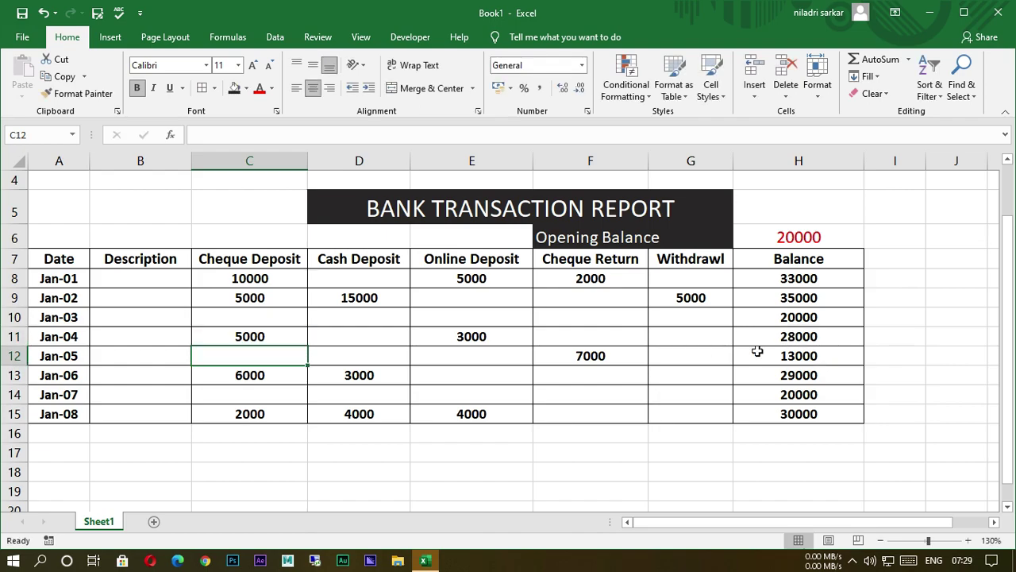
left_click(609, 400)
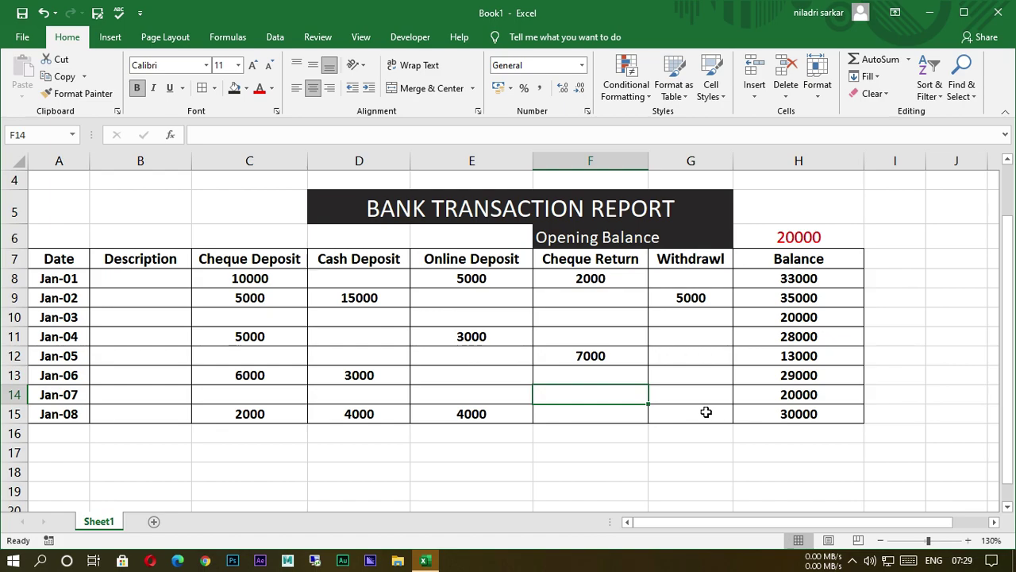
type("2000")
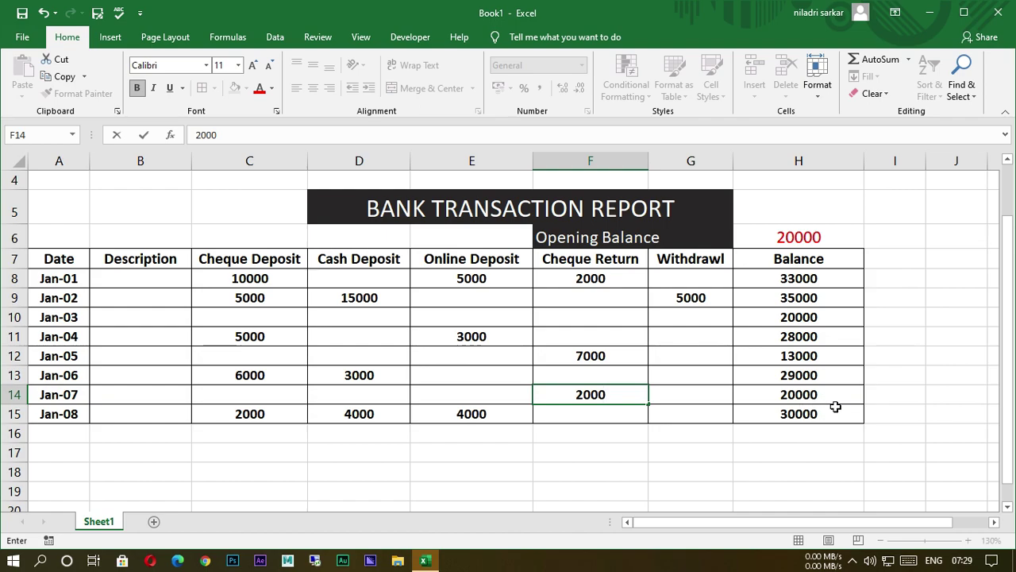
key("Return")
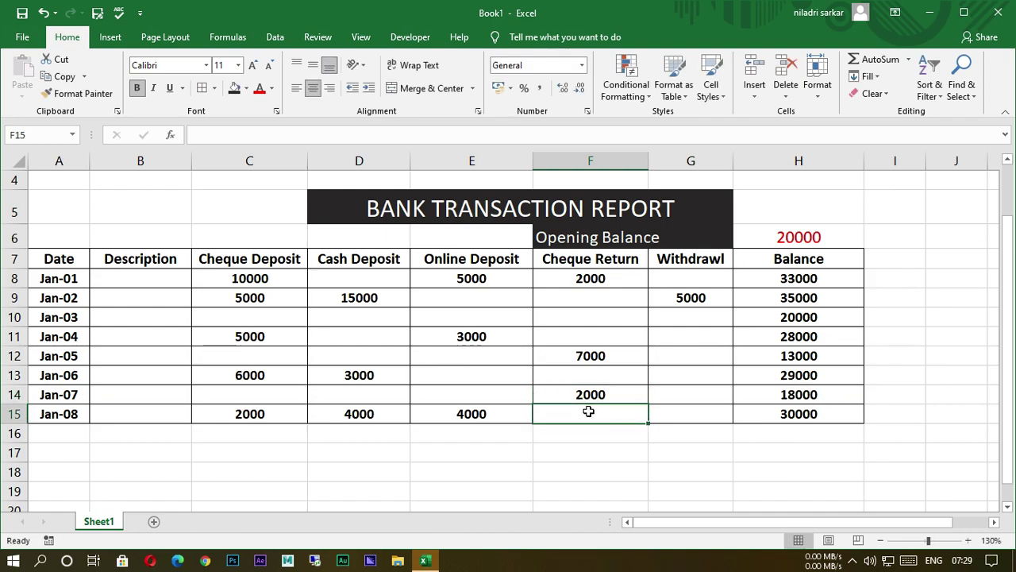
left_click(706, 400)
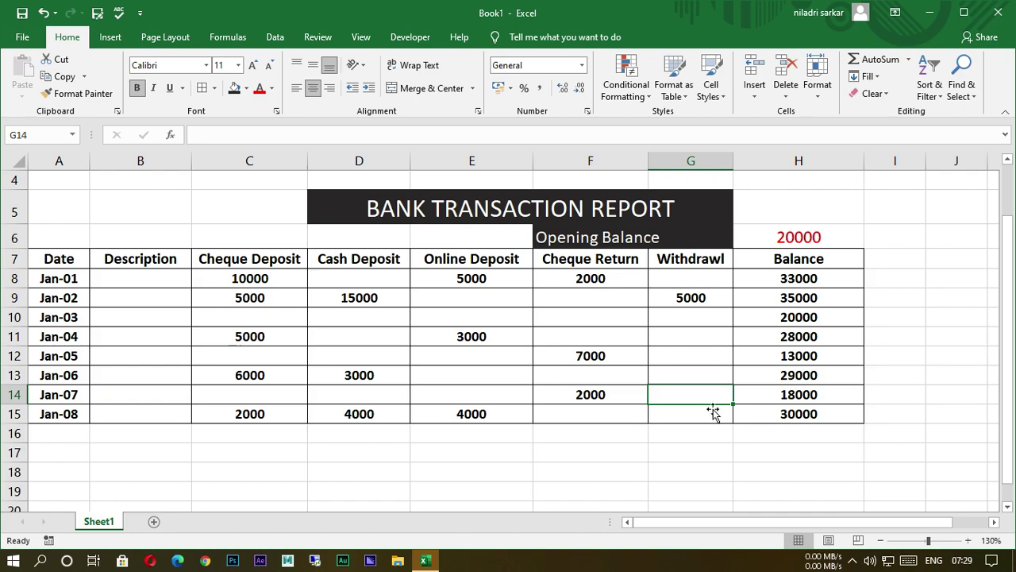
type("000")
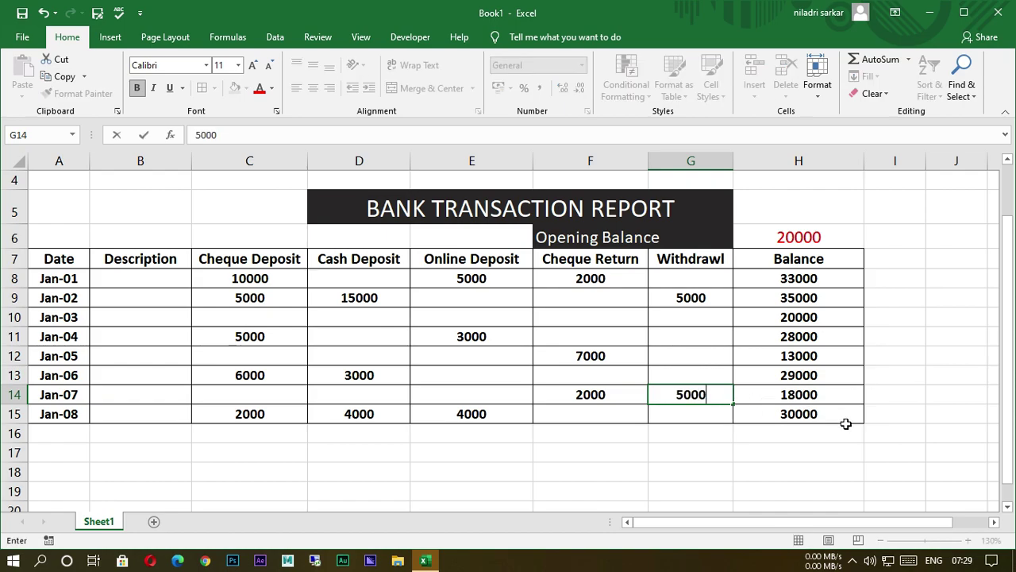
key("Return")
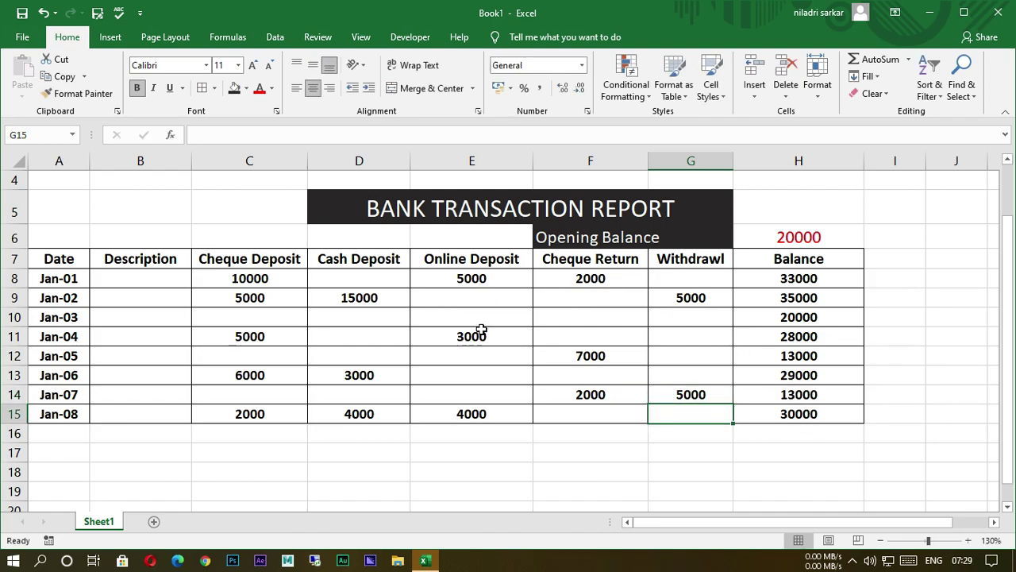
Enter a 5000 cash deposit and a 7000 withdrawal for Jan-04.
left_click(368, 339)
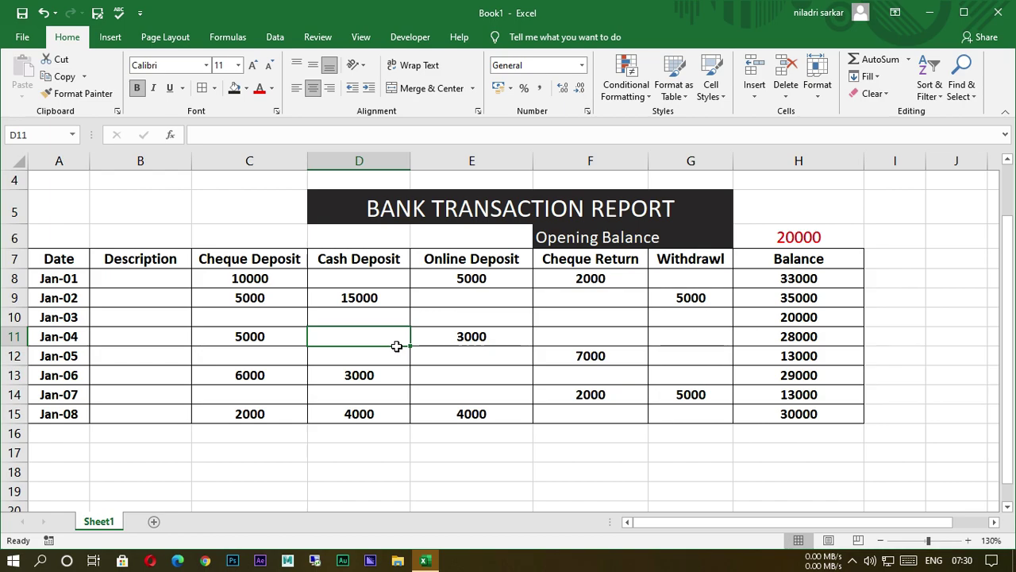
type("5000")
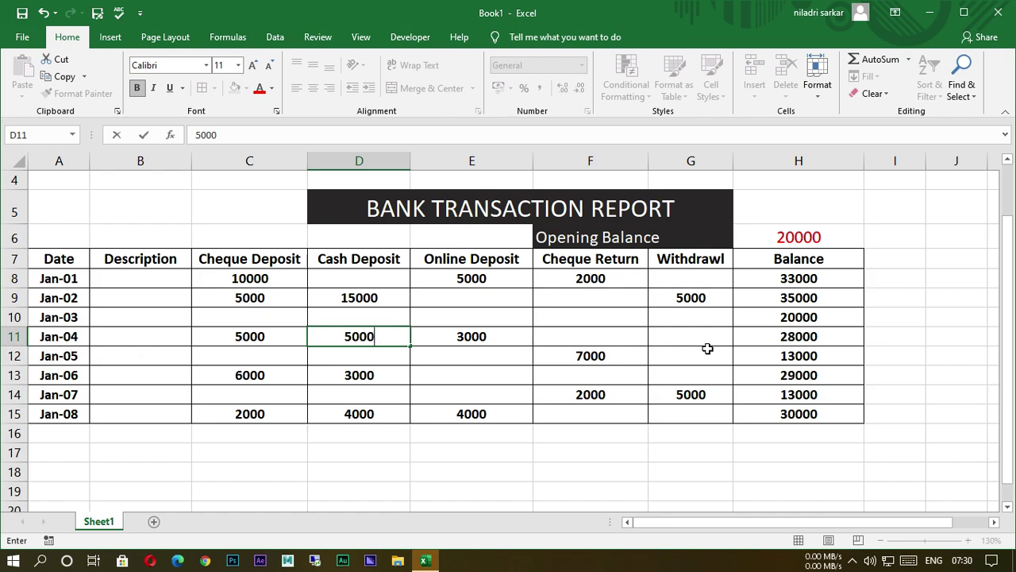
key("Return")
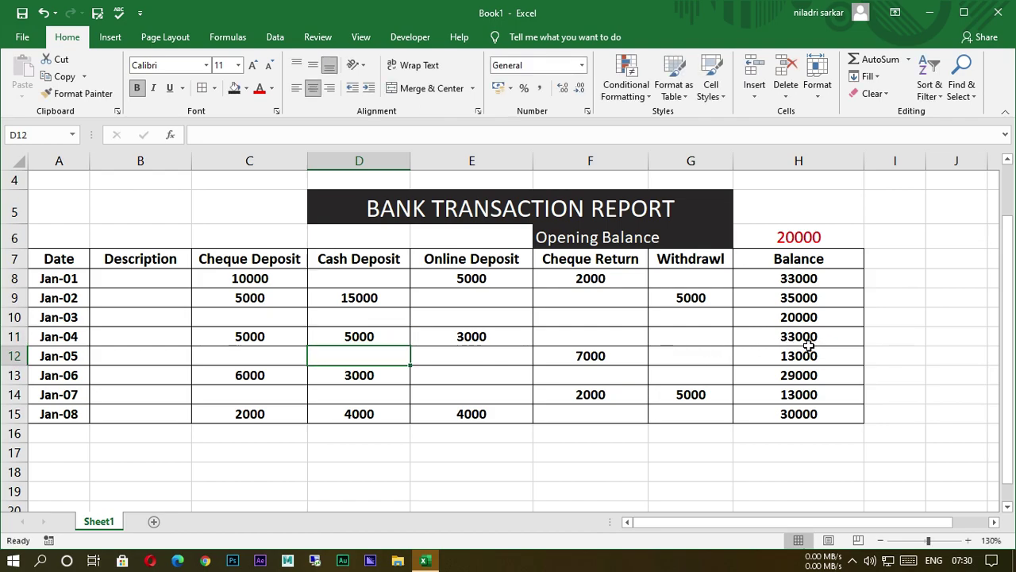
left_click(697, 343)
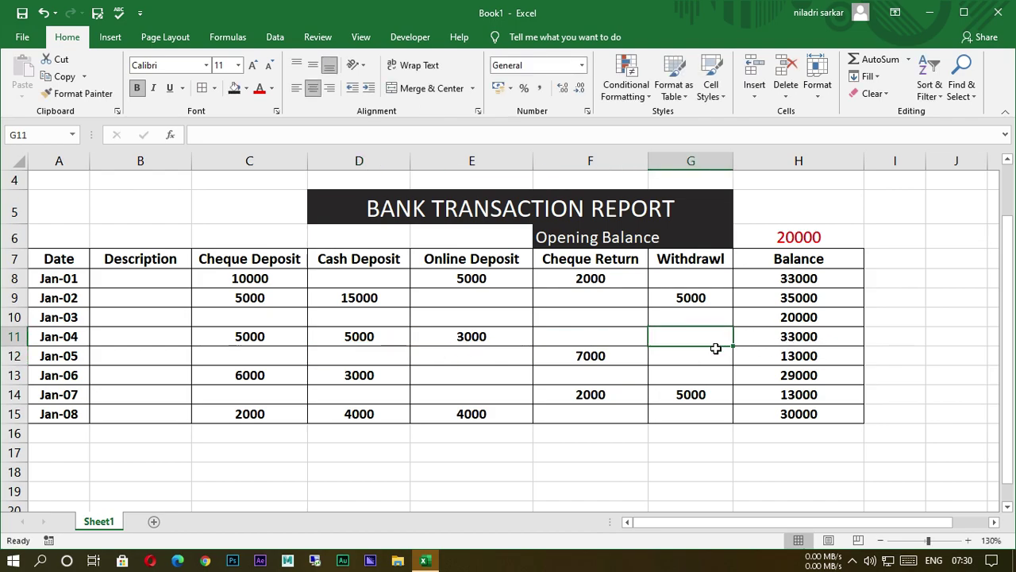
type("7000")
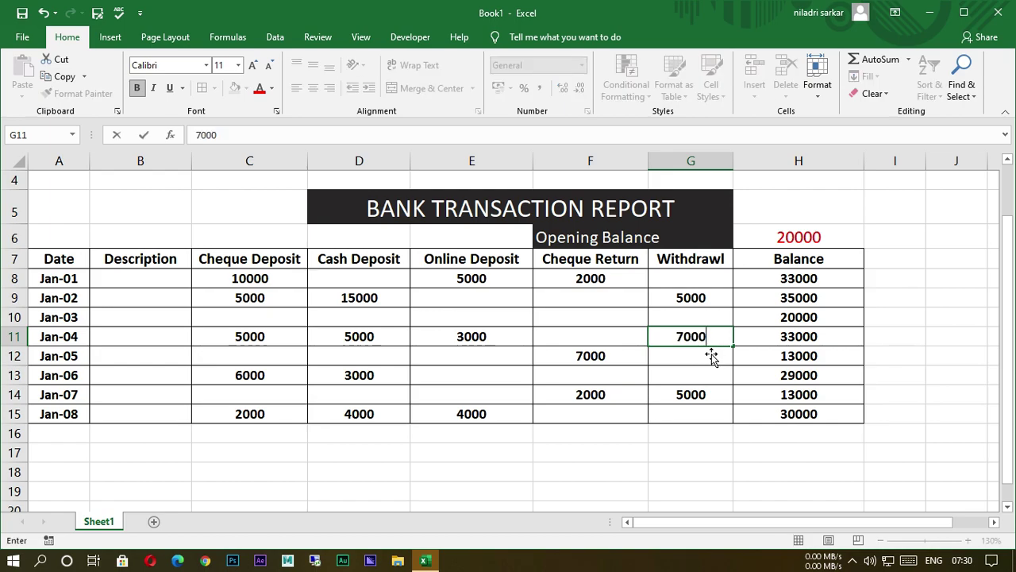
key("Return")
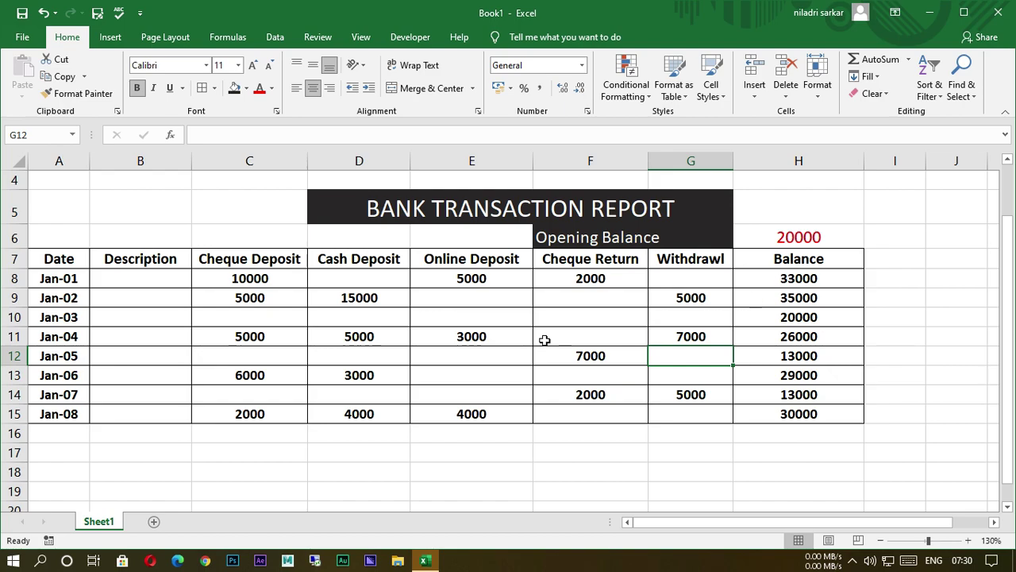
Inspect the running-balance formula in column H, cell H8.
scroll(540, 340, "up", 1)
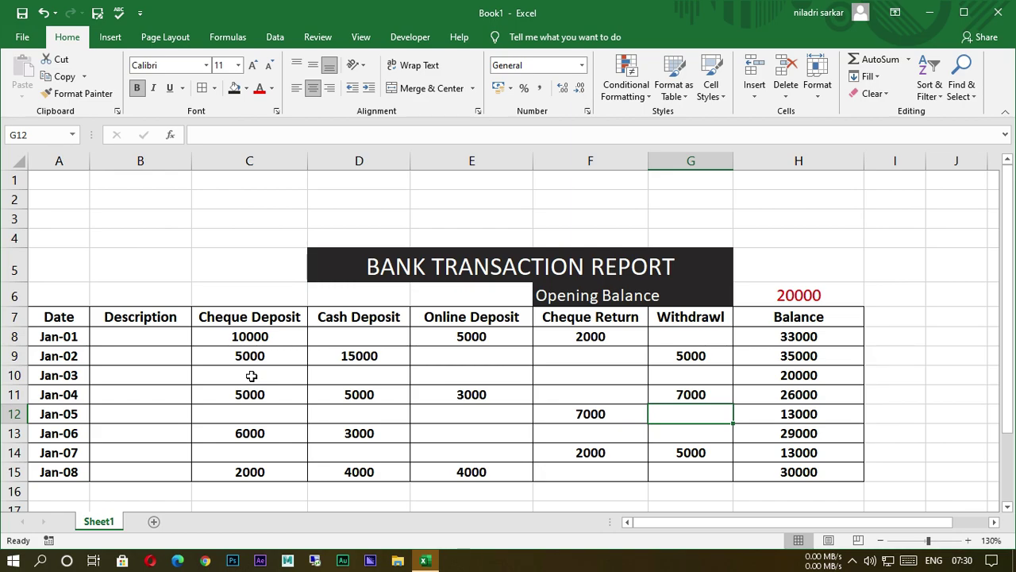
scroll(315, 408, "down", 2)
scroll(318, 408, "up", 2)
left_click(790, 349)
left_click(792, 335)
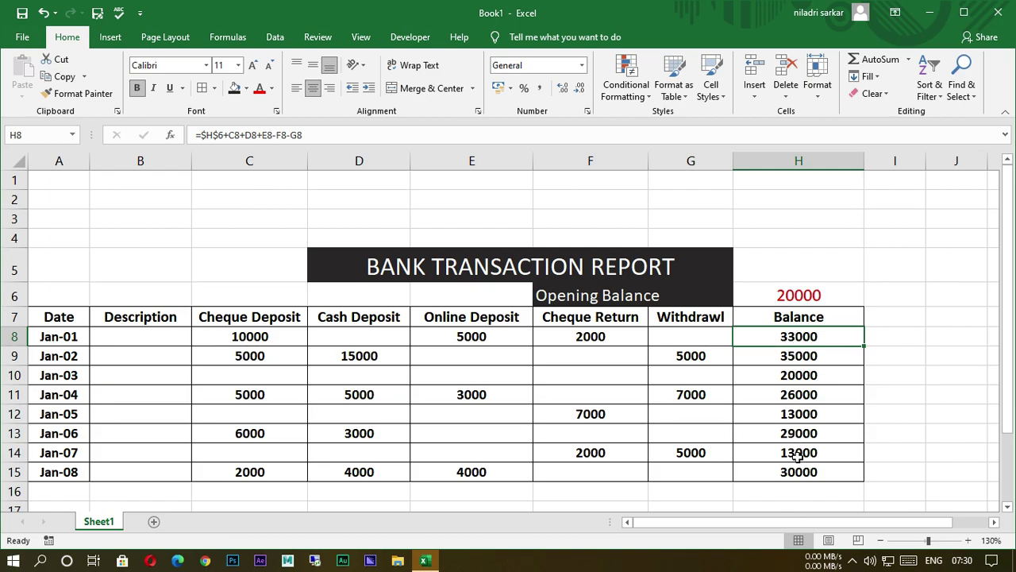
scroll(479, 358, "down", 2)
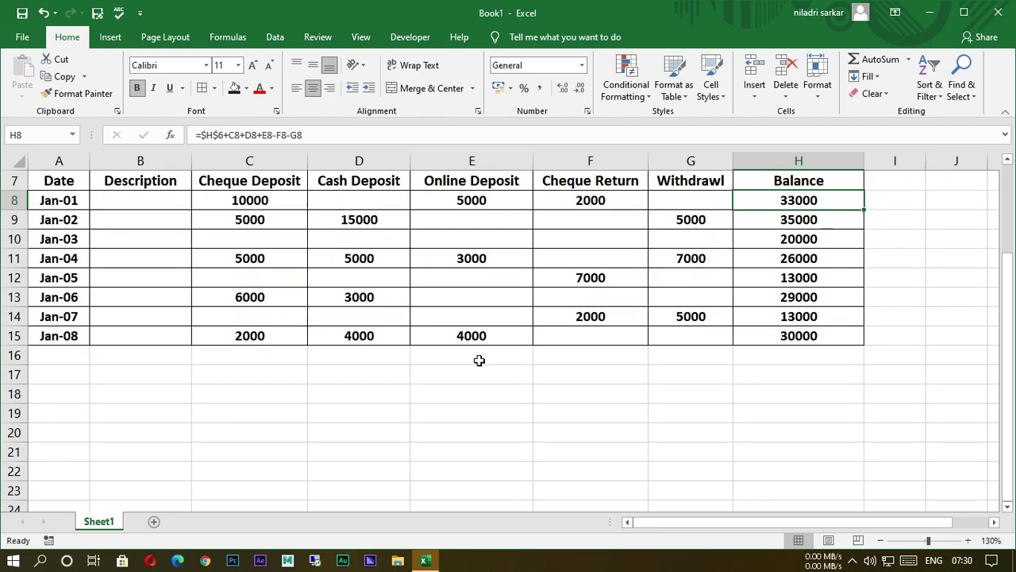
scroll(479, 359, "up", 2)
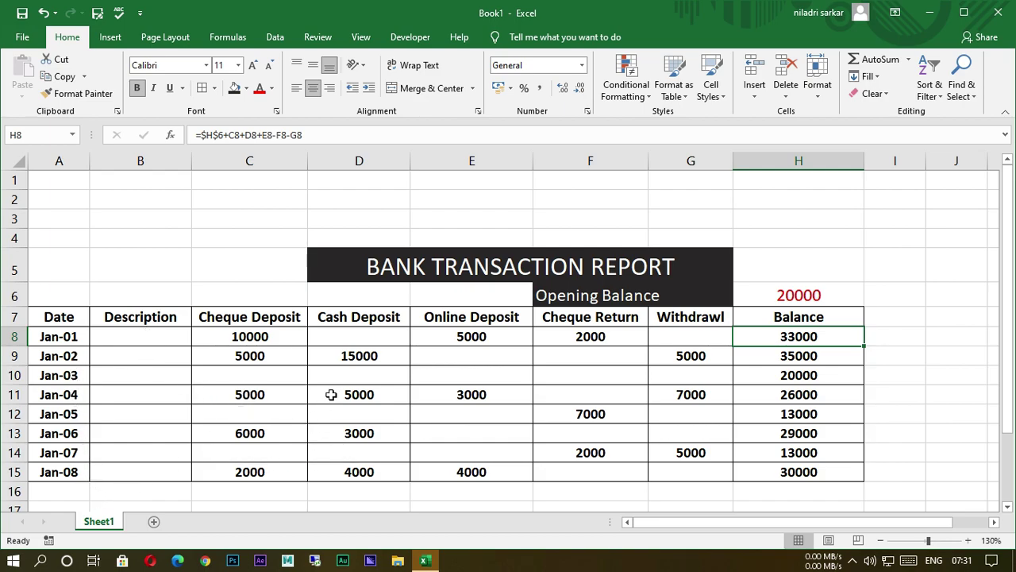
Label Jan-06 as CASH and enter the payee's name as the Jan-03 description.
left_click(165, 438)
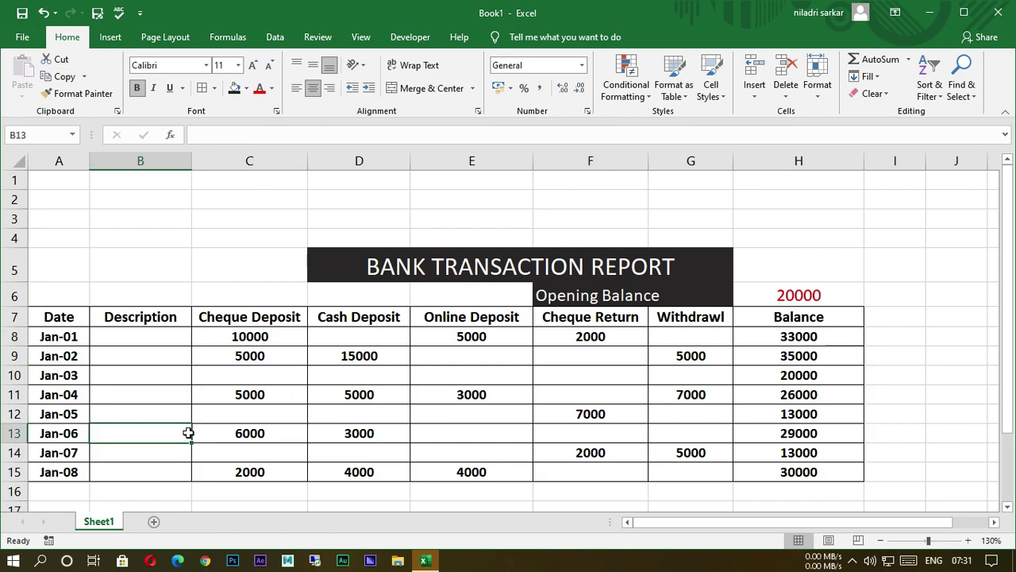
type("c")
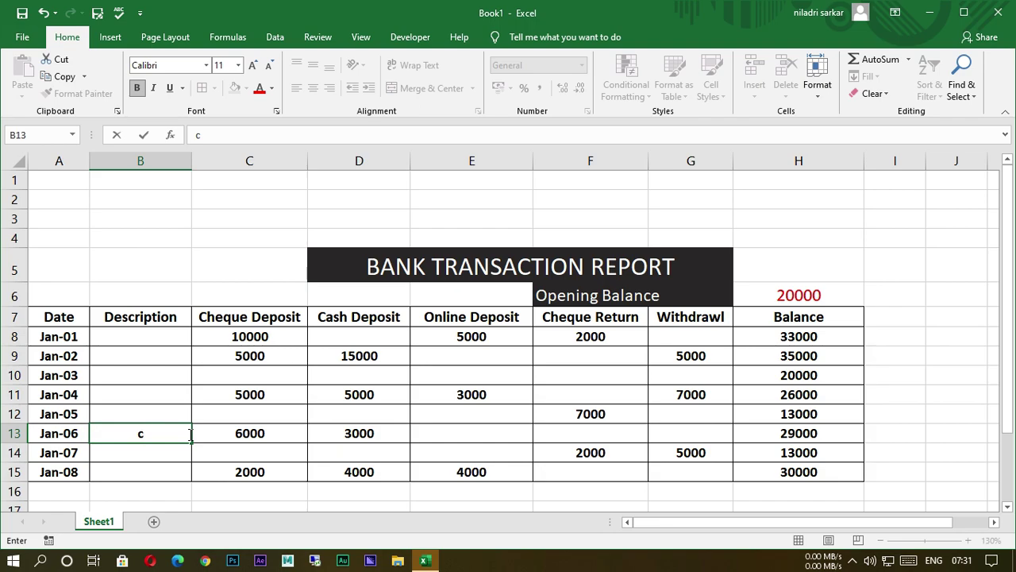
type("ASH")
left_click(133, 377)
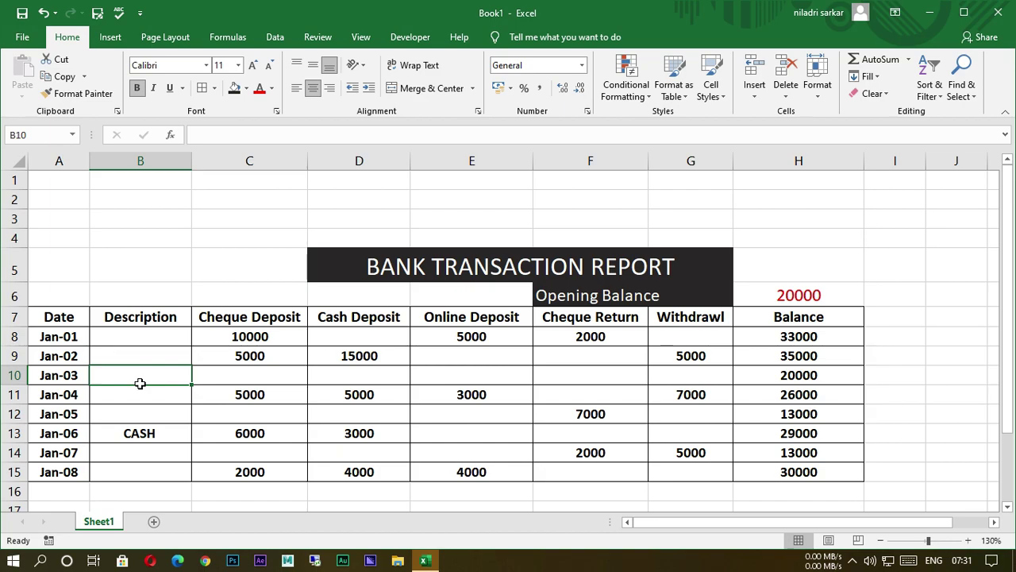
type("a")
key("BackSpace")
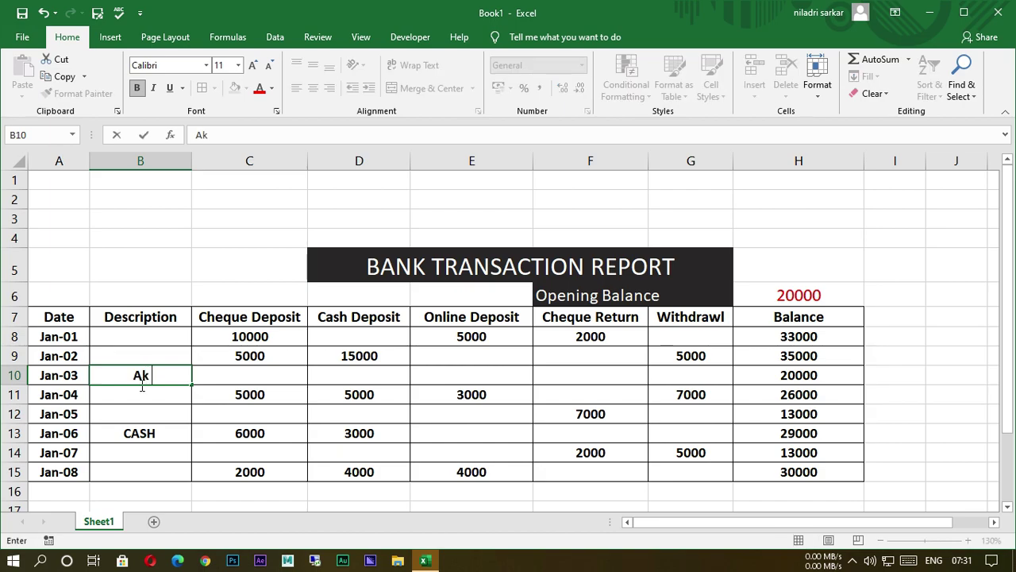
Enter a 2000 cheque deposit for Jan-03.
left_click(265, 379)
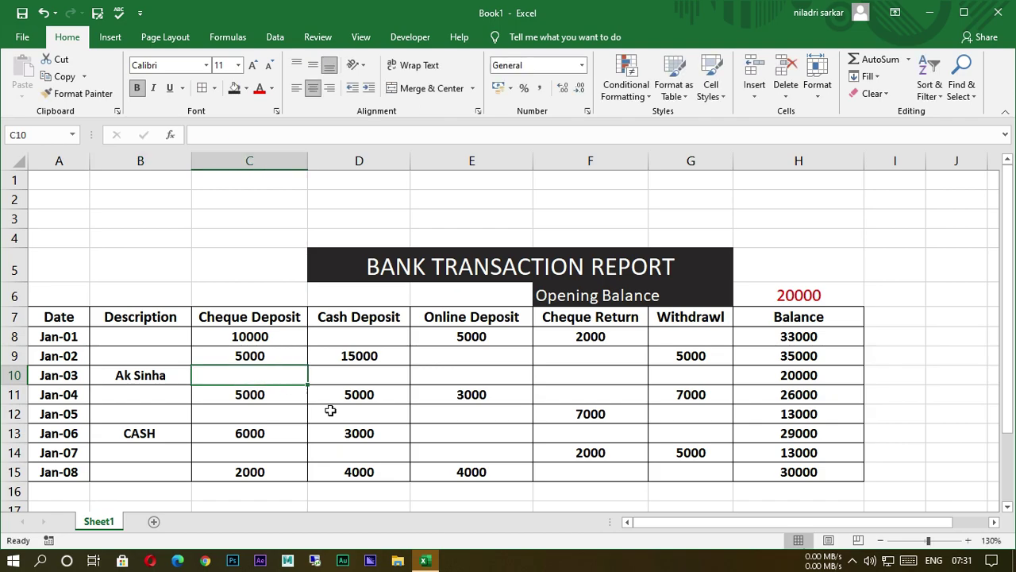
type("2000")
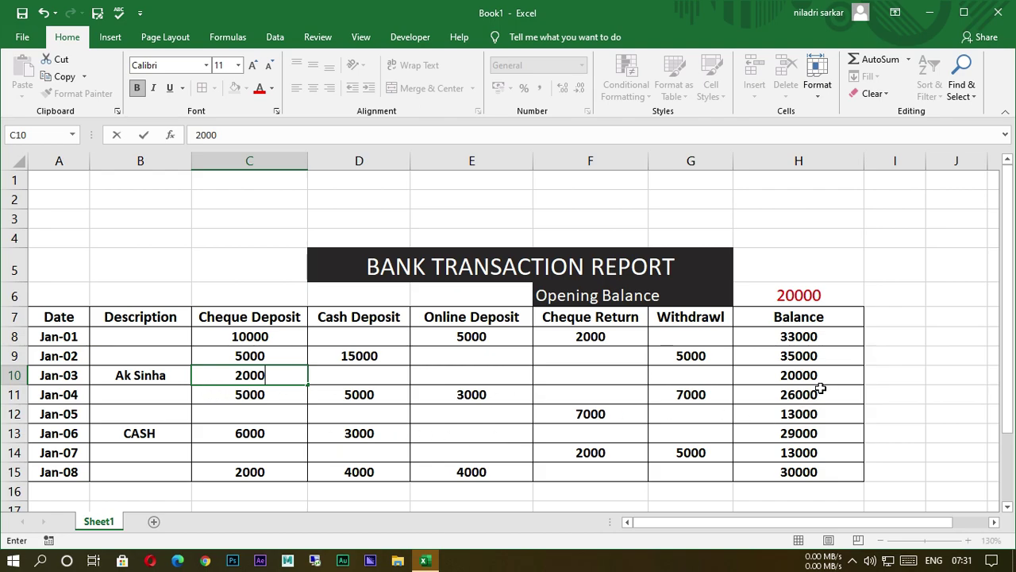
key("Return")
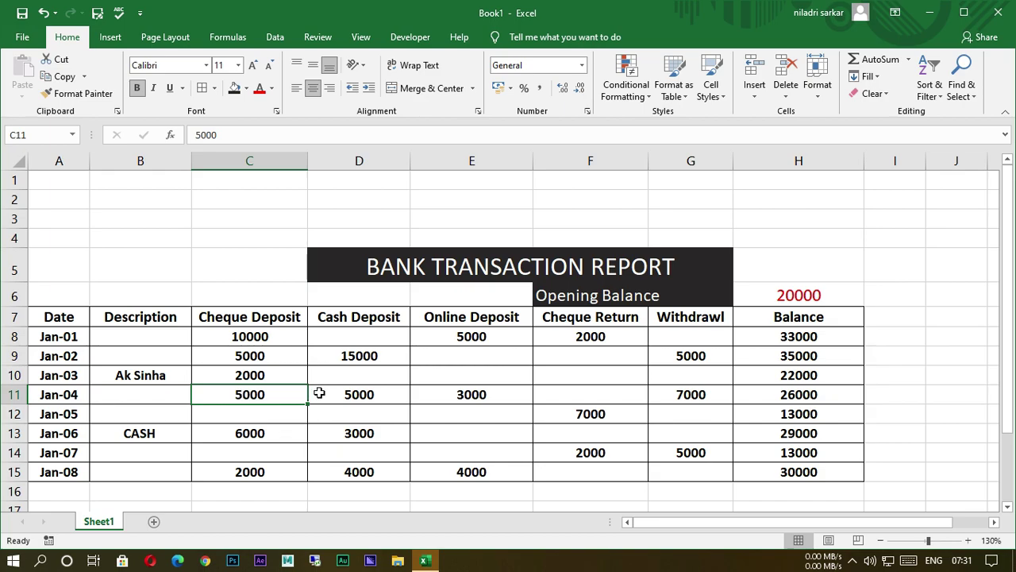
scroll(435, 401, "down", 2)
scroll(436, 401, "up", 2)
scroll(403, 347, "up", 2, "ctrl")
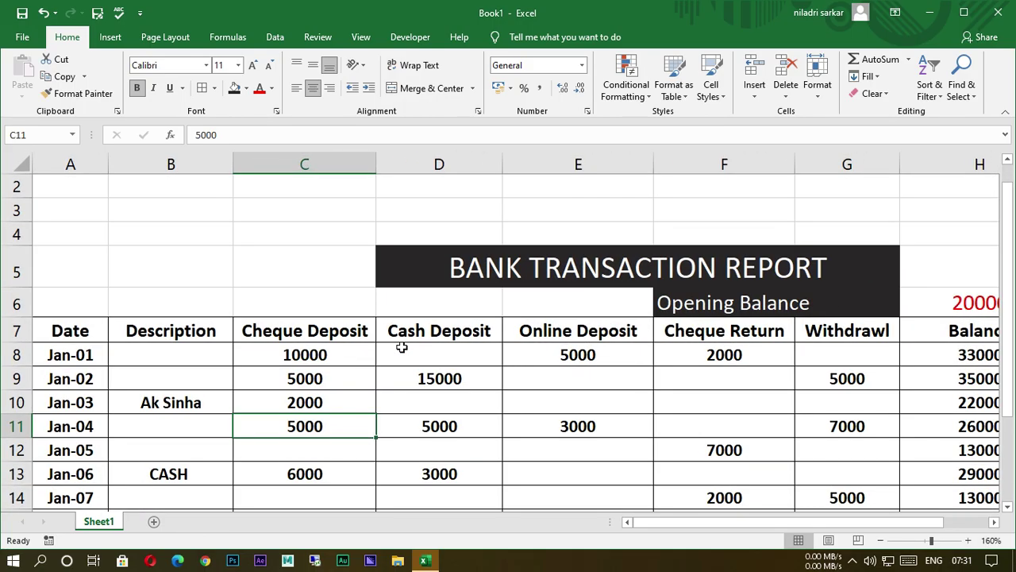
scroll(401, 348, "down", 3, "ctrl")
scroll(399, 351, "up", 3, "ctrl")
scroll(397, 356, "down", 2, "ctrl")
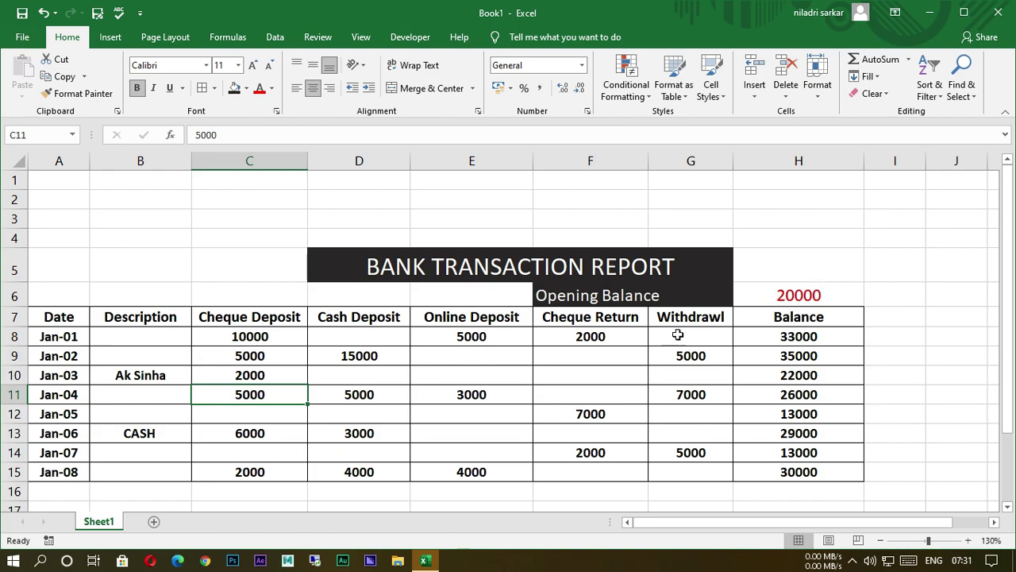
scroll(547, 358, "up", 1, "ctrl")
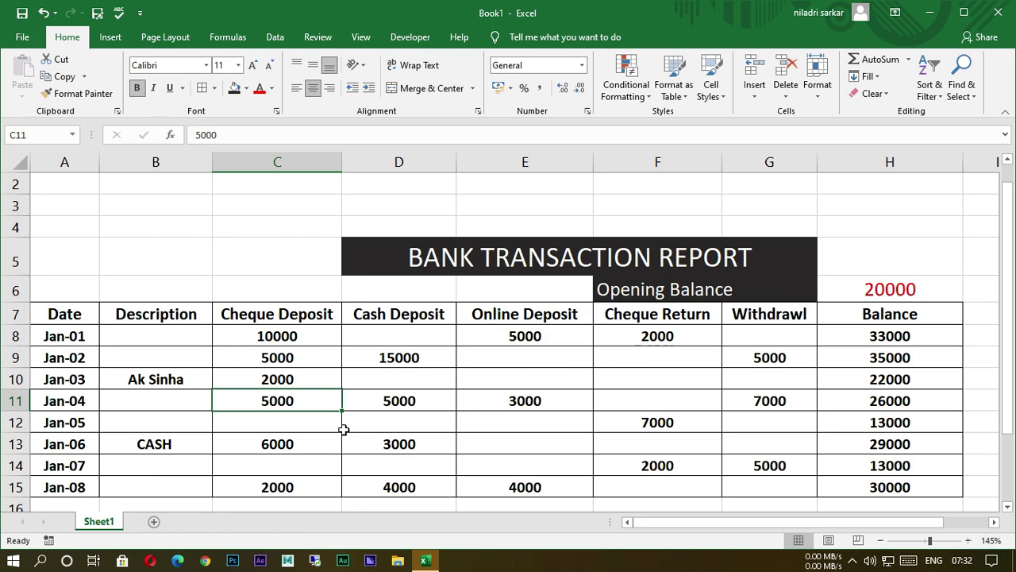
key("alt+z")
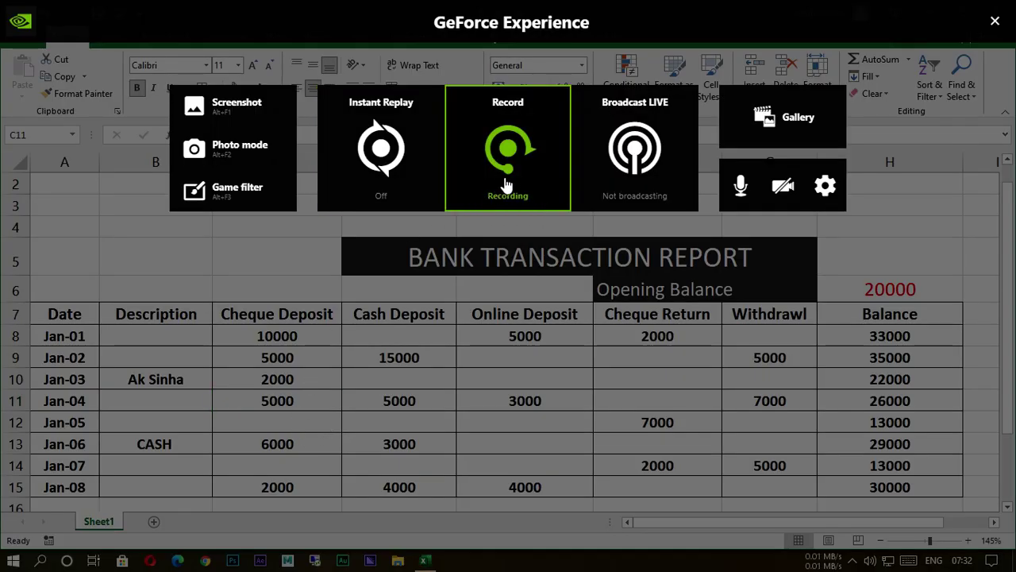